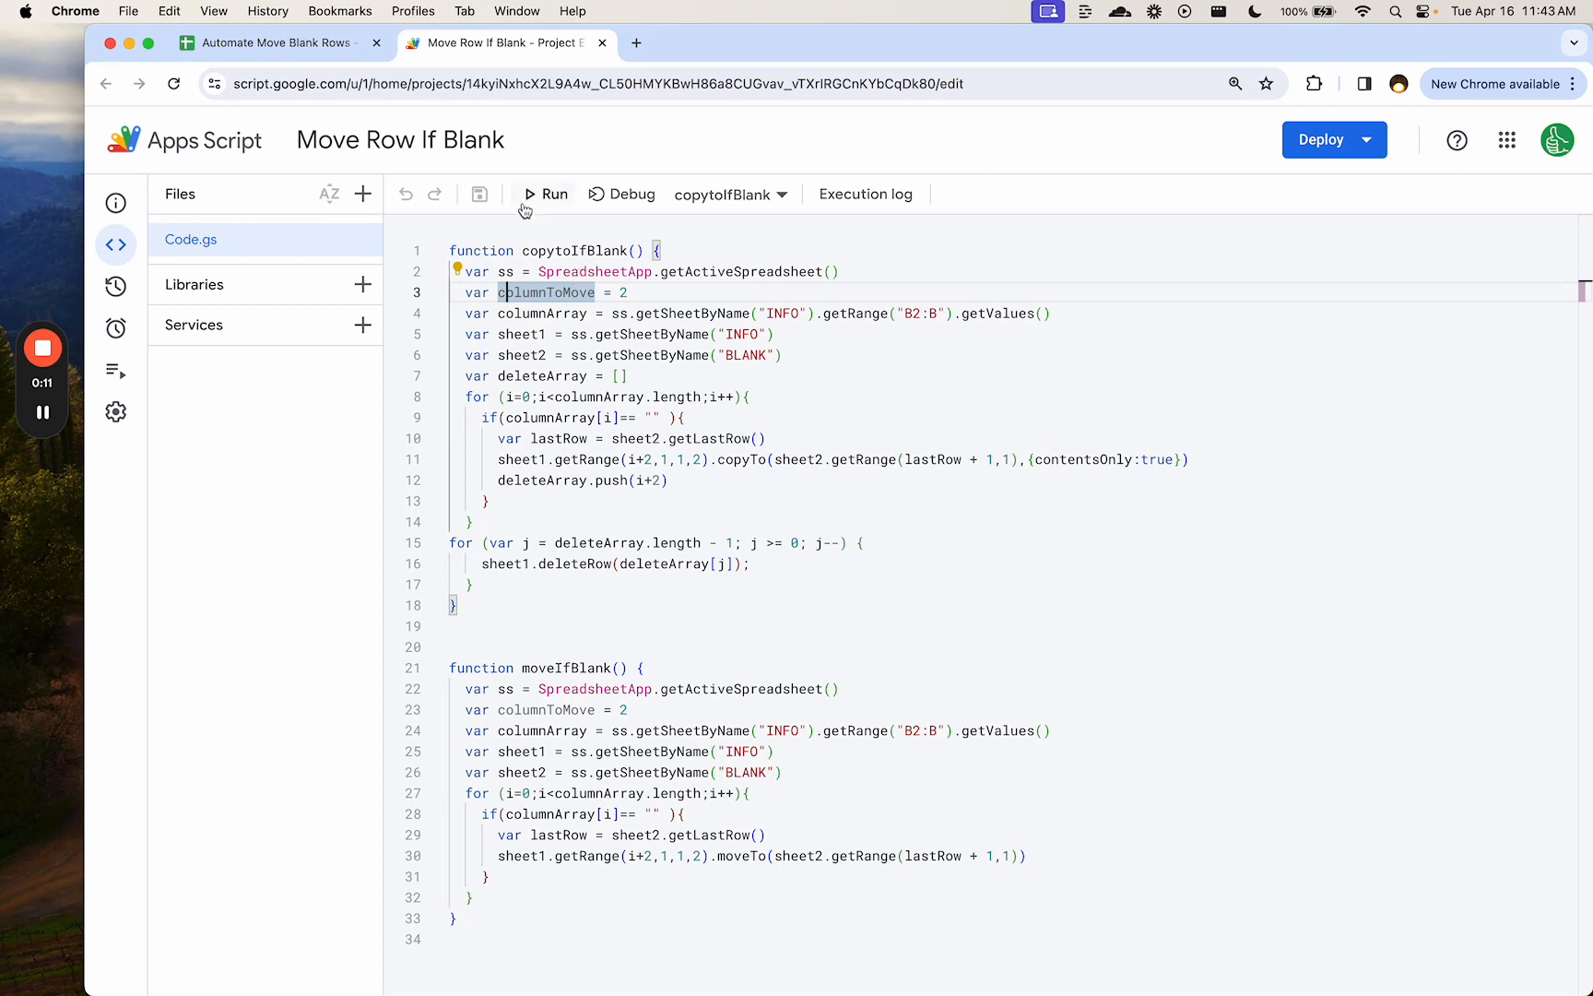
- Run the copytoIfBlank function and start reviewing the permissions it requests
{"action": "left_click", "coordinate": [542, 194]}
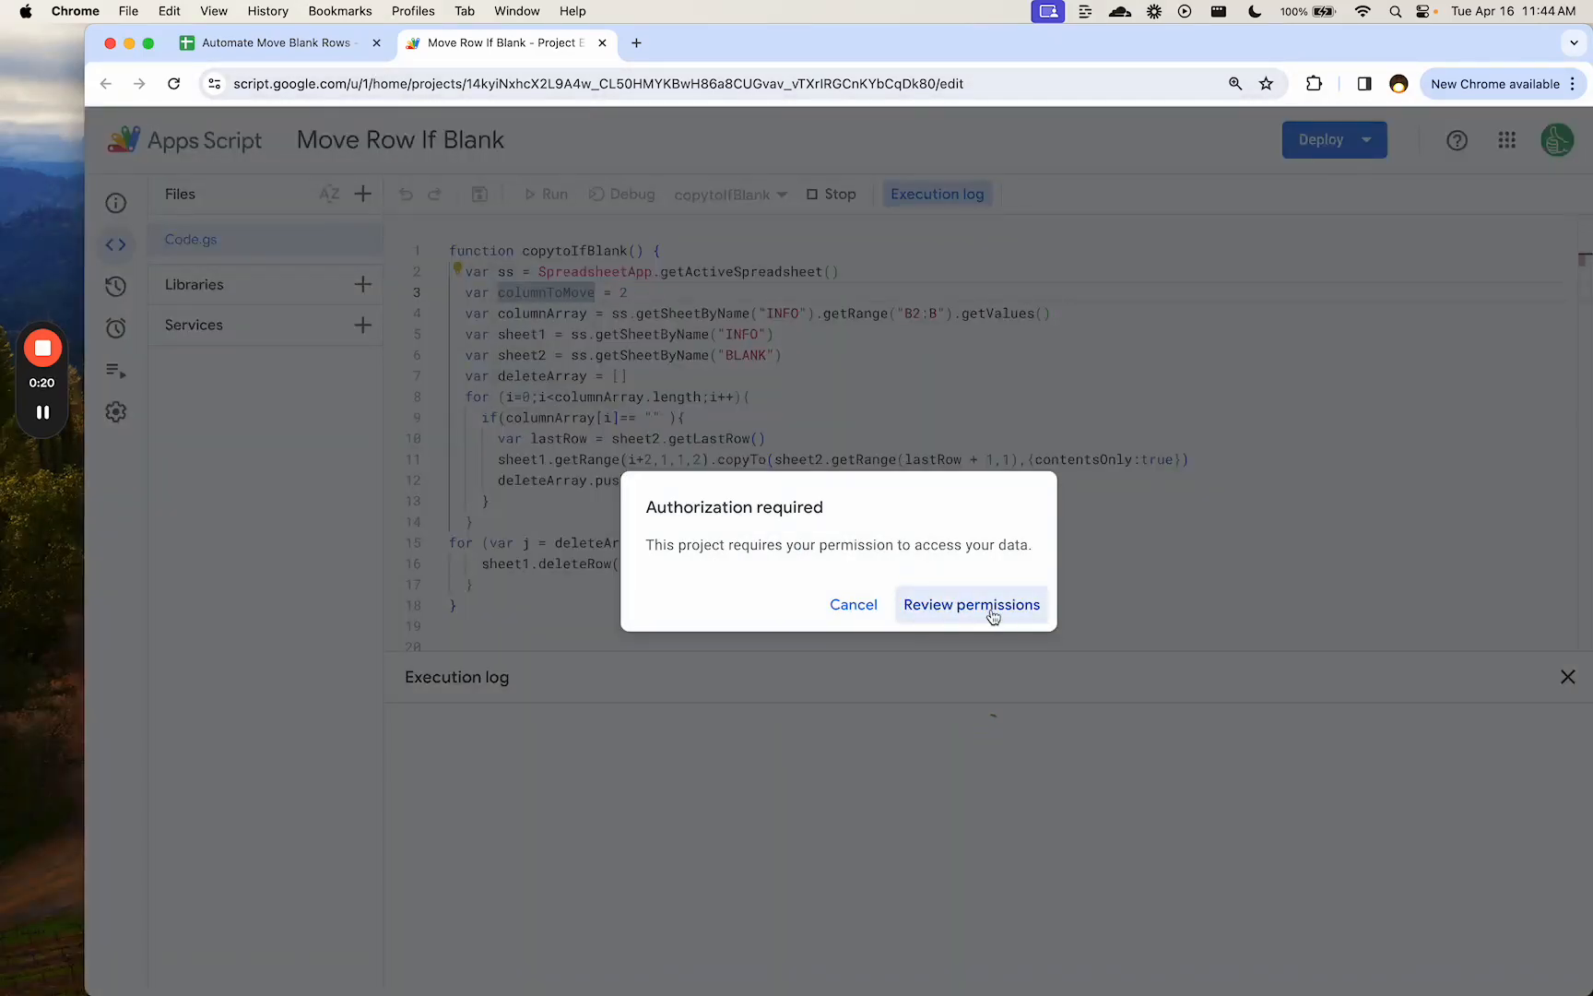
{"action": "left_click", "coordinate": [985, 611]}
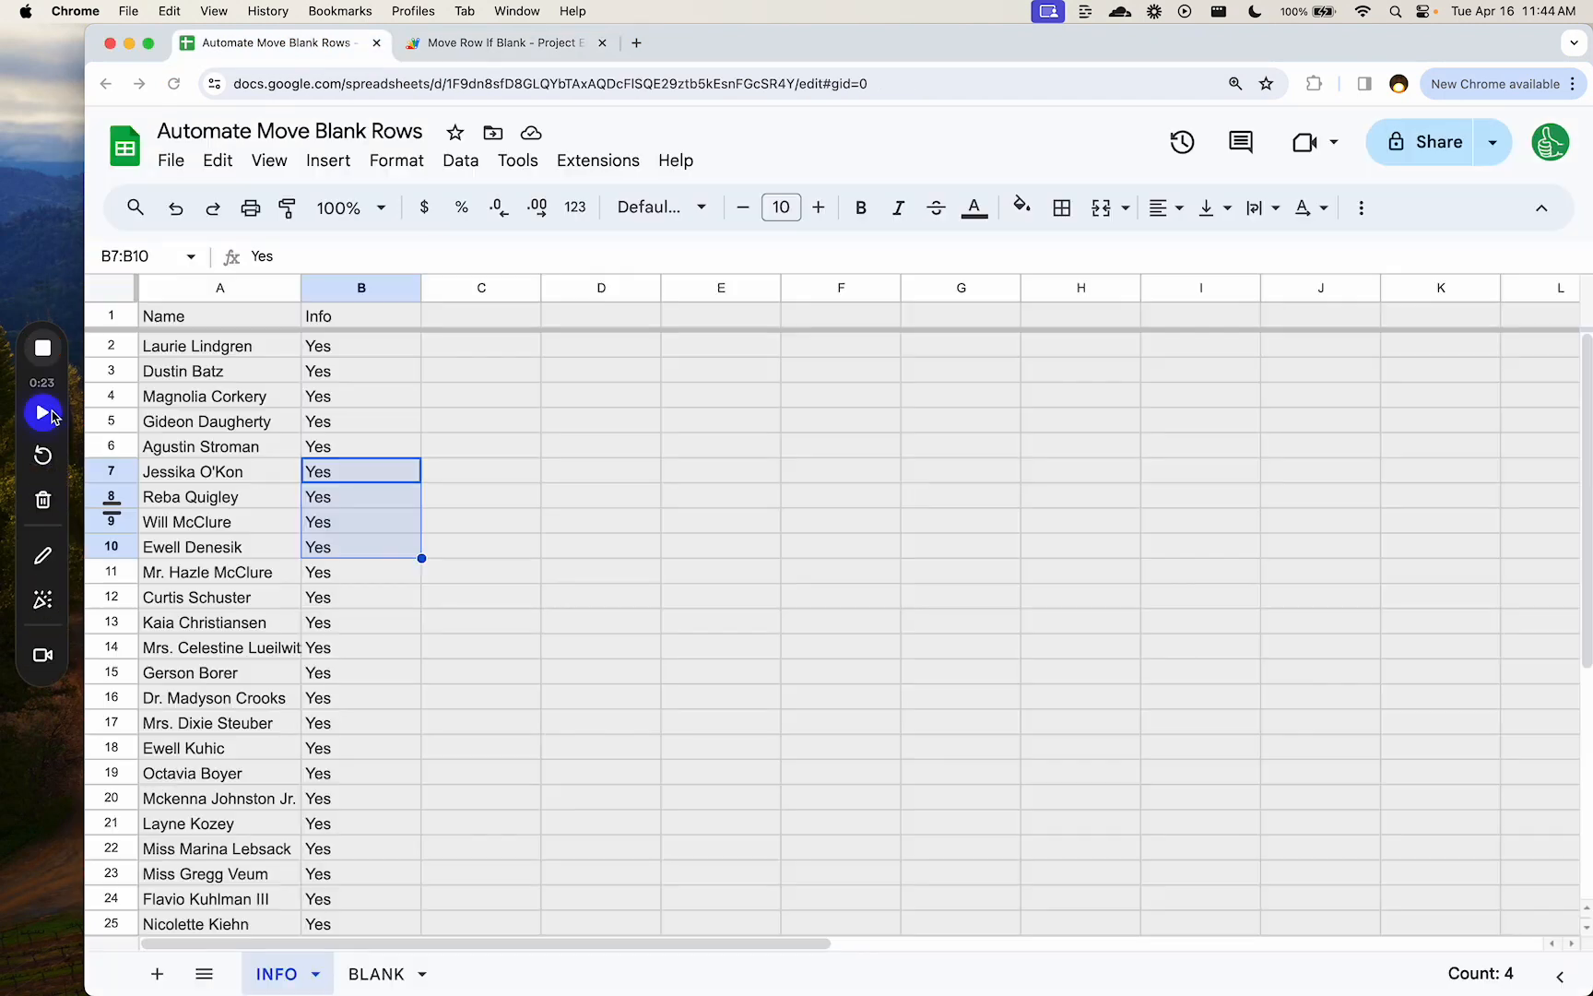
{"action": "left_click", "coordinate": [51, 415]}
- Check the BLANK sheet of the Automate Move Blank Rows spreadsheet for moved rows and return to the INFO sheet
{"action": "left_click", "coordinate": [356, 472]}
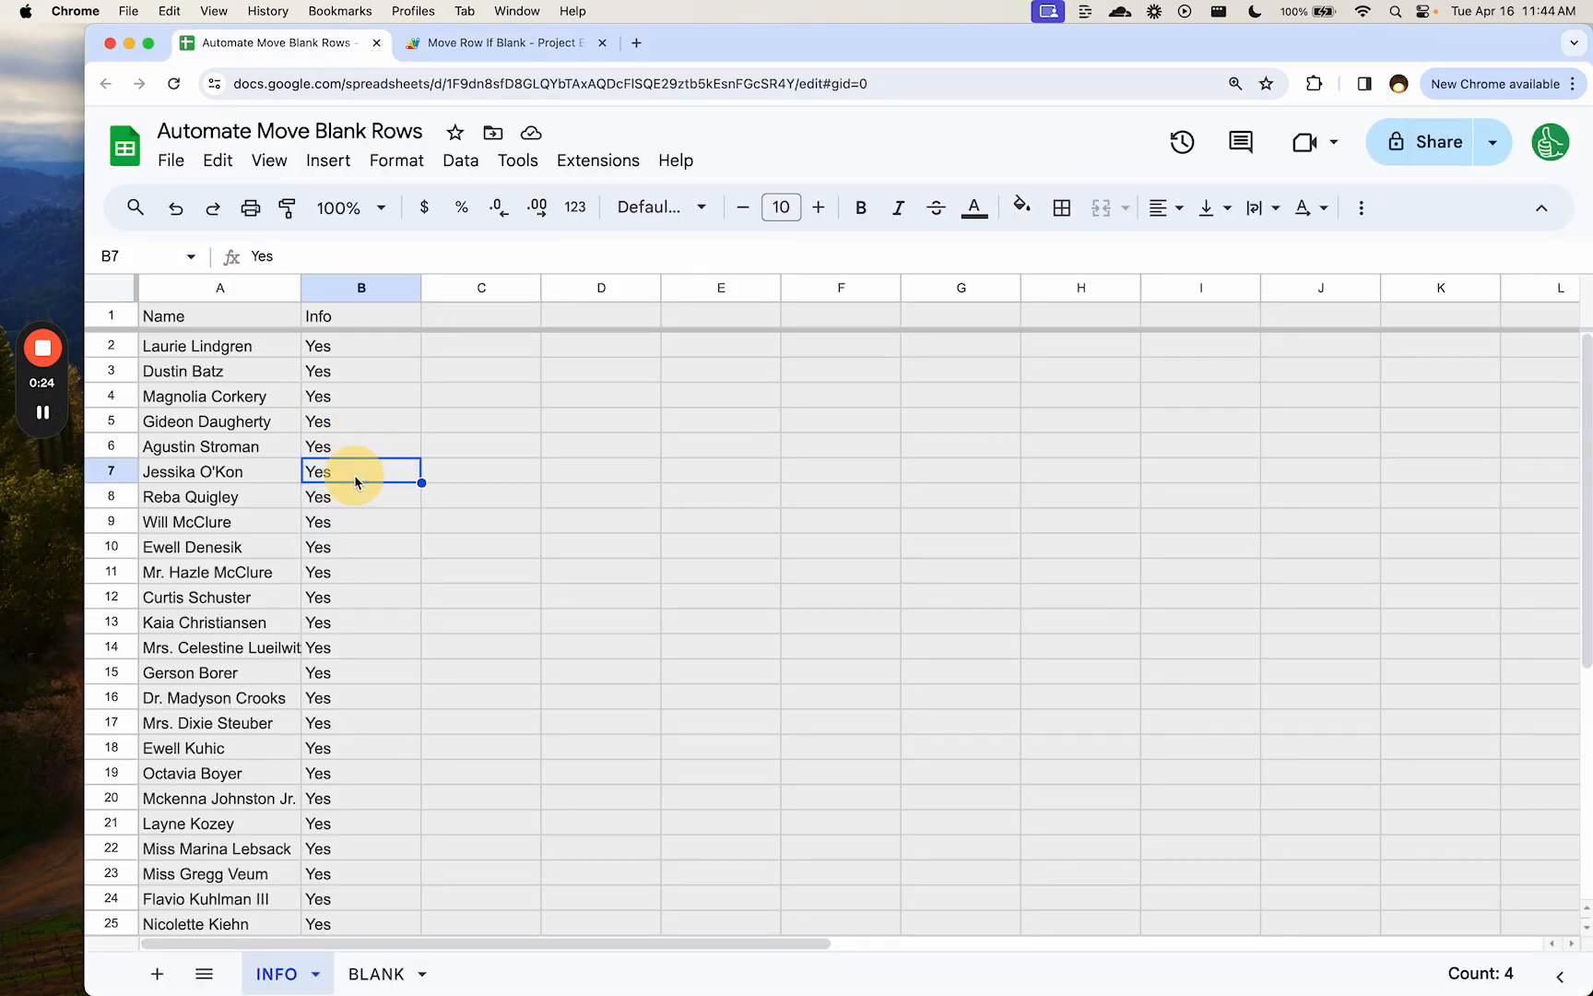
{"action": "left_click", "coordinate": [402, 973]}
{"action": "left_click_drag", "start_coordinate": [274, 370], "coordinate": [337, 605]}
{"action": "left_click", "coordinate": [277, 973]}
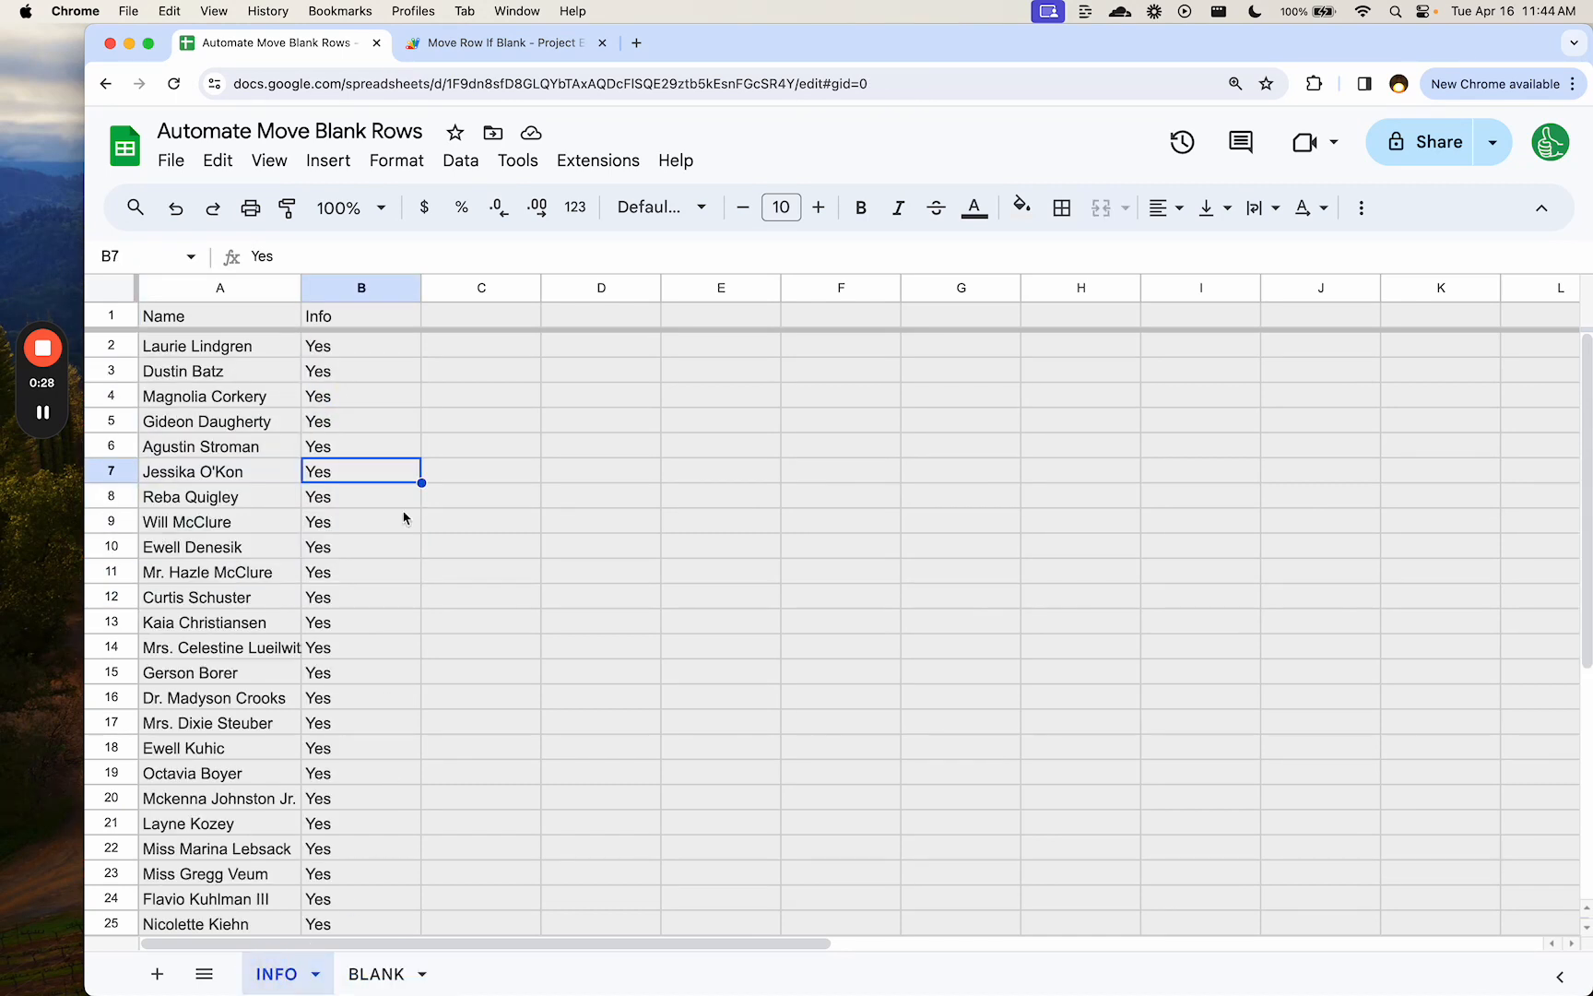
- Examine the copytoIfBlank code, where Apps Script opens from the spreadsheet, and the functions available to run
{"action": "left_click", "coordinate": [506, 44]}
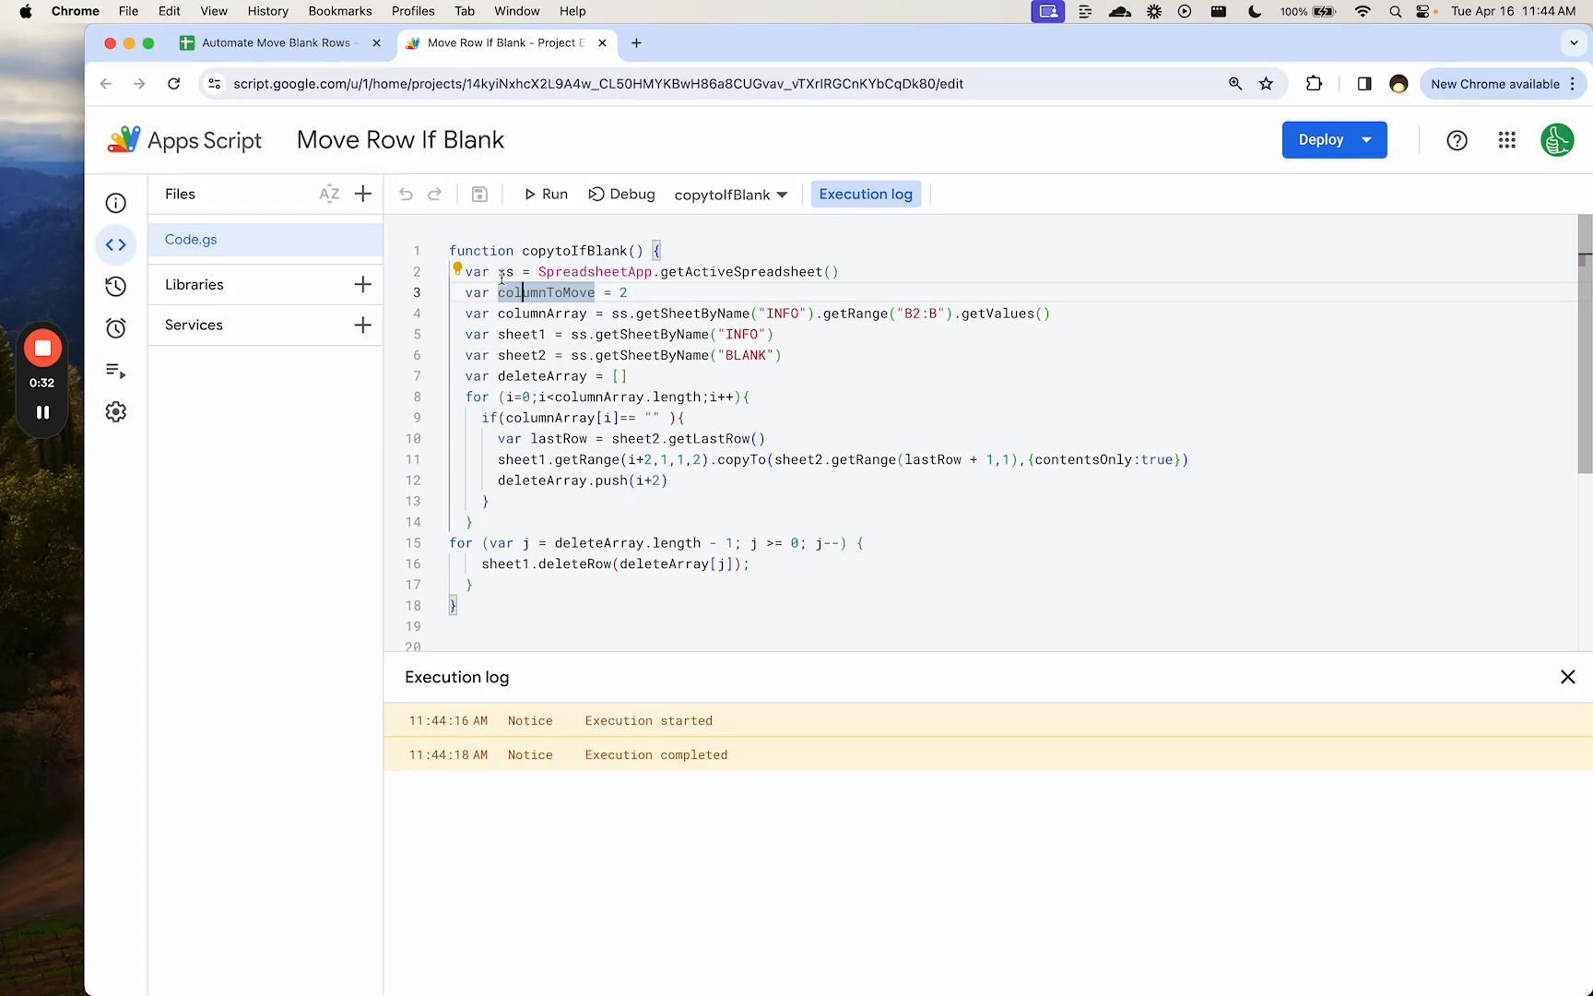
{"action": "double_click", "coordinate": [546, 250]}
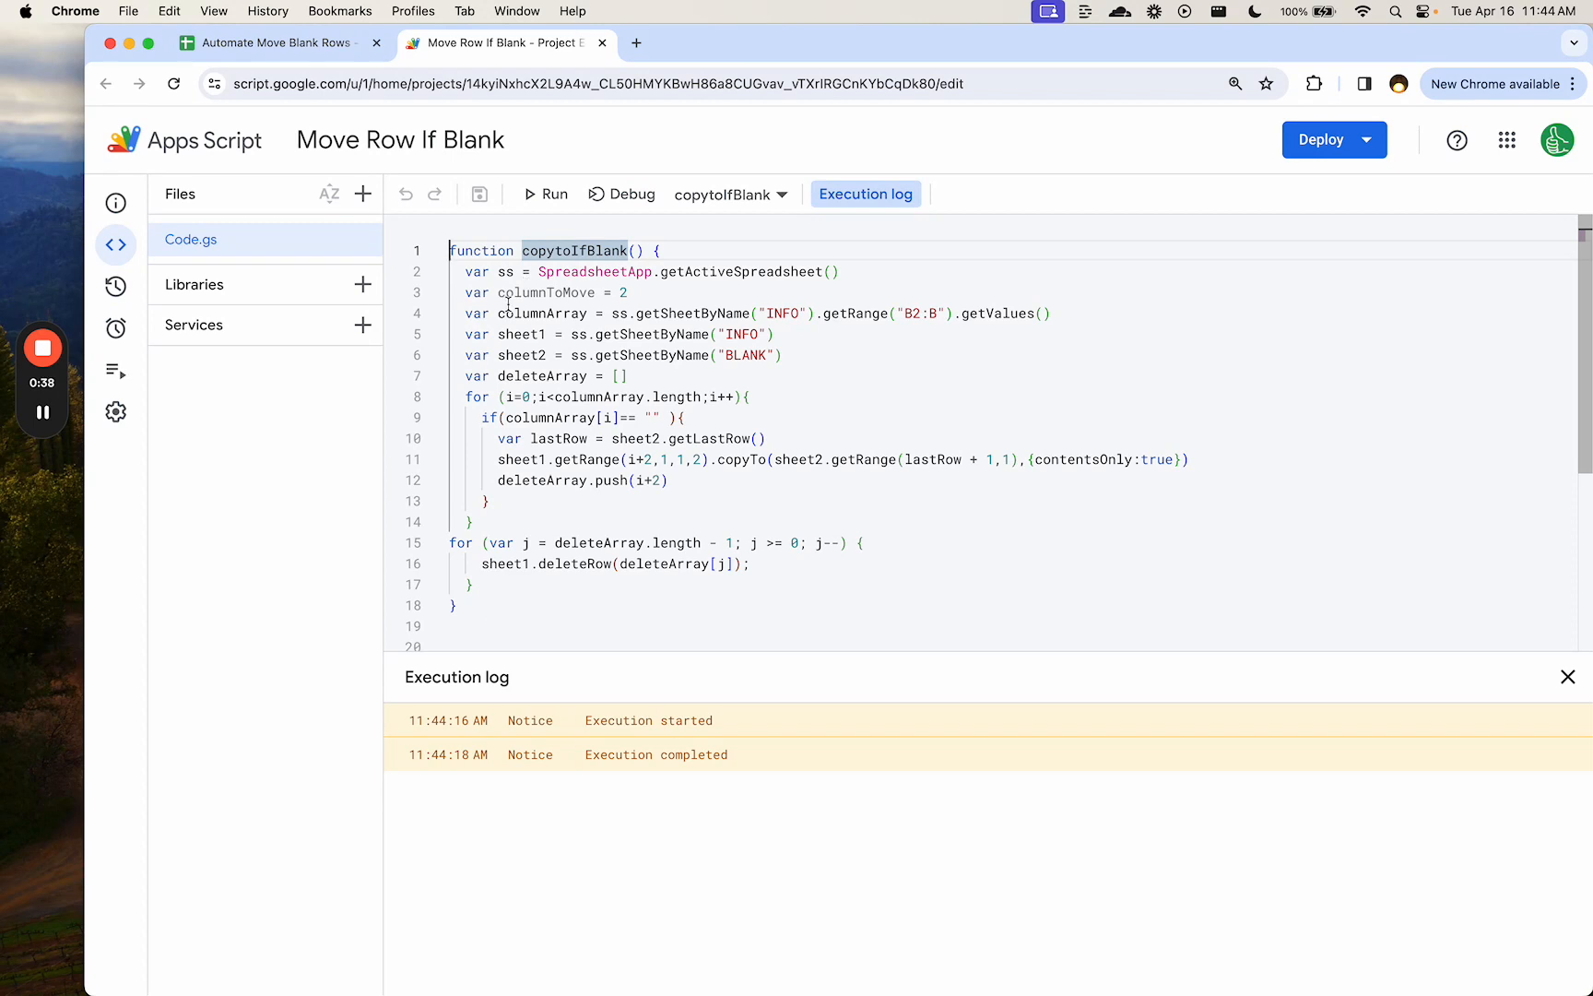
{"action": "left_click", "coordinate": [277, 42]}
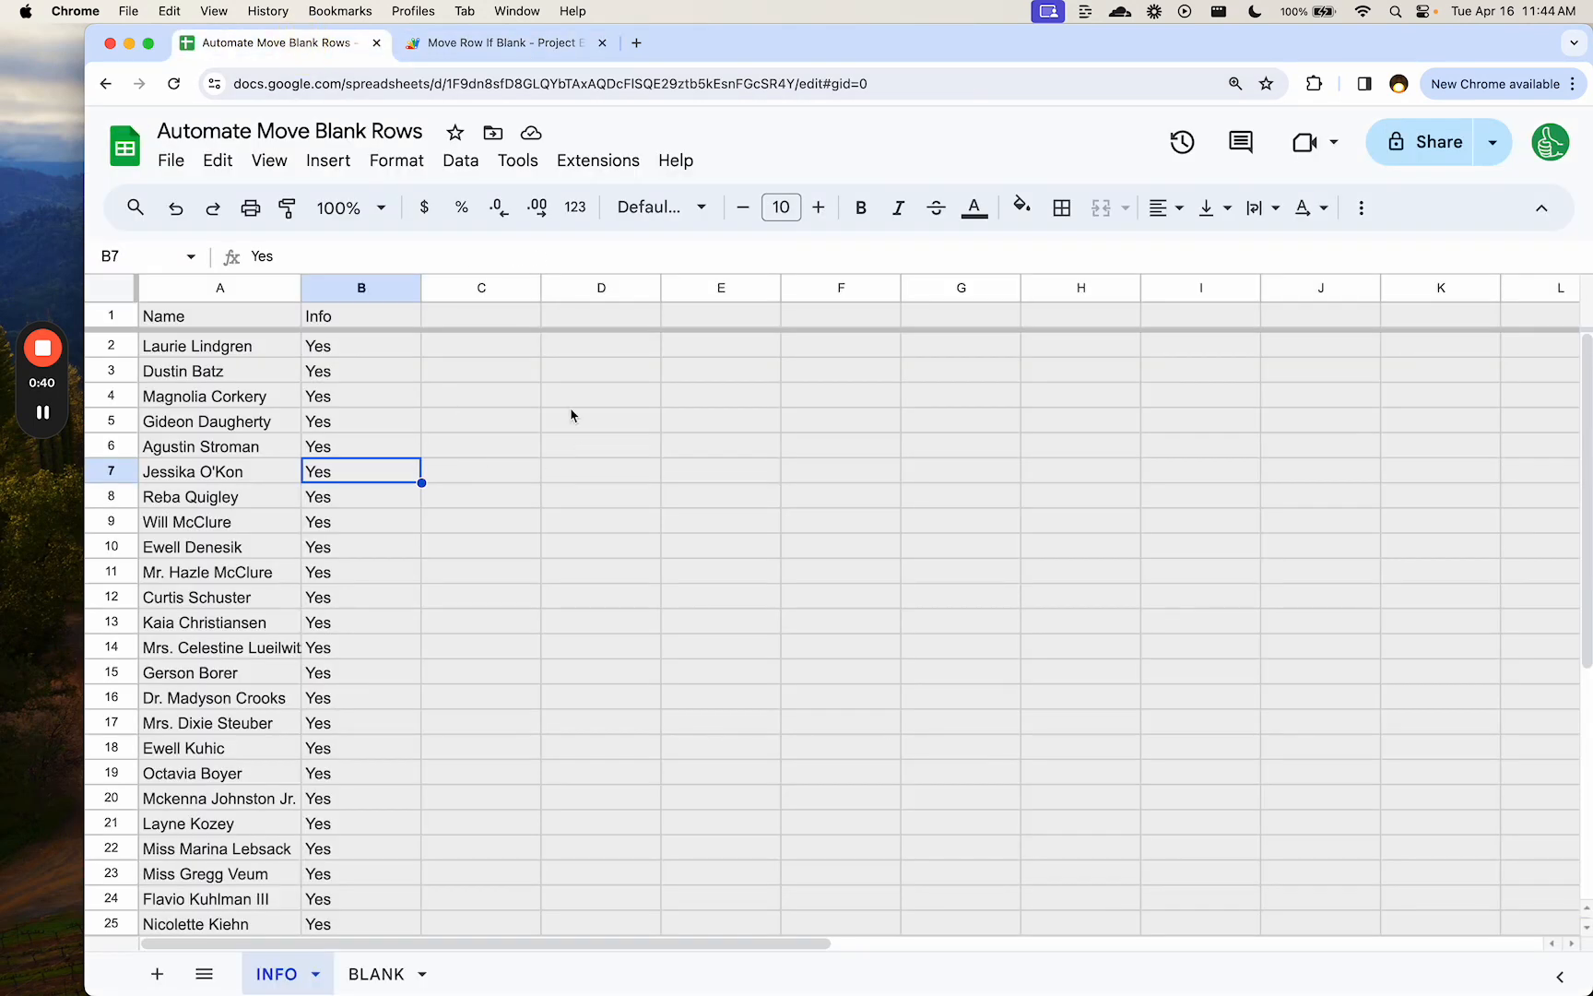
{"action": "left_click", "coordinate": [601, 162]}
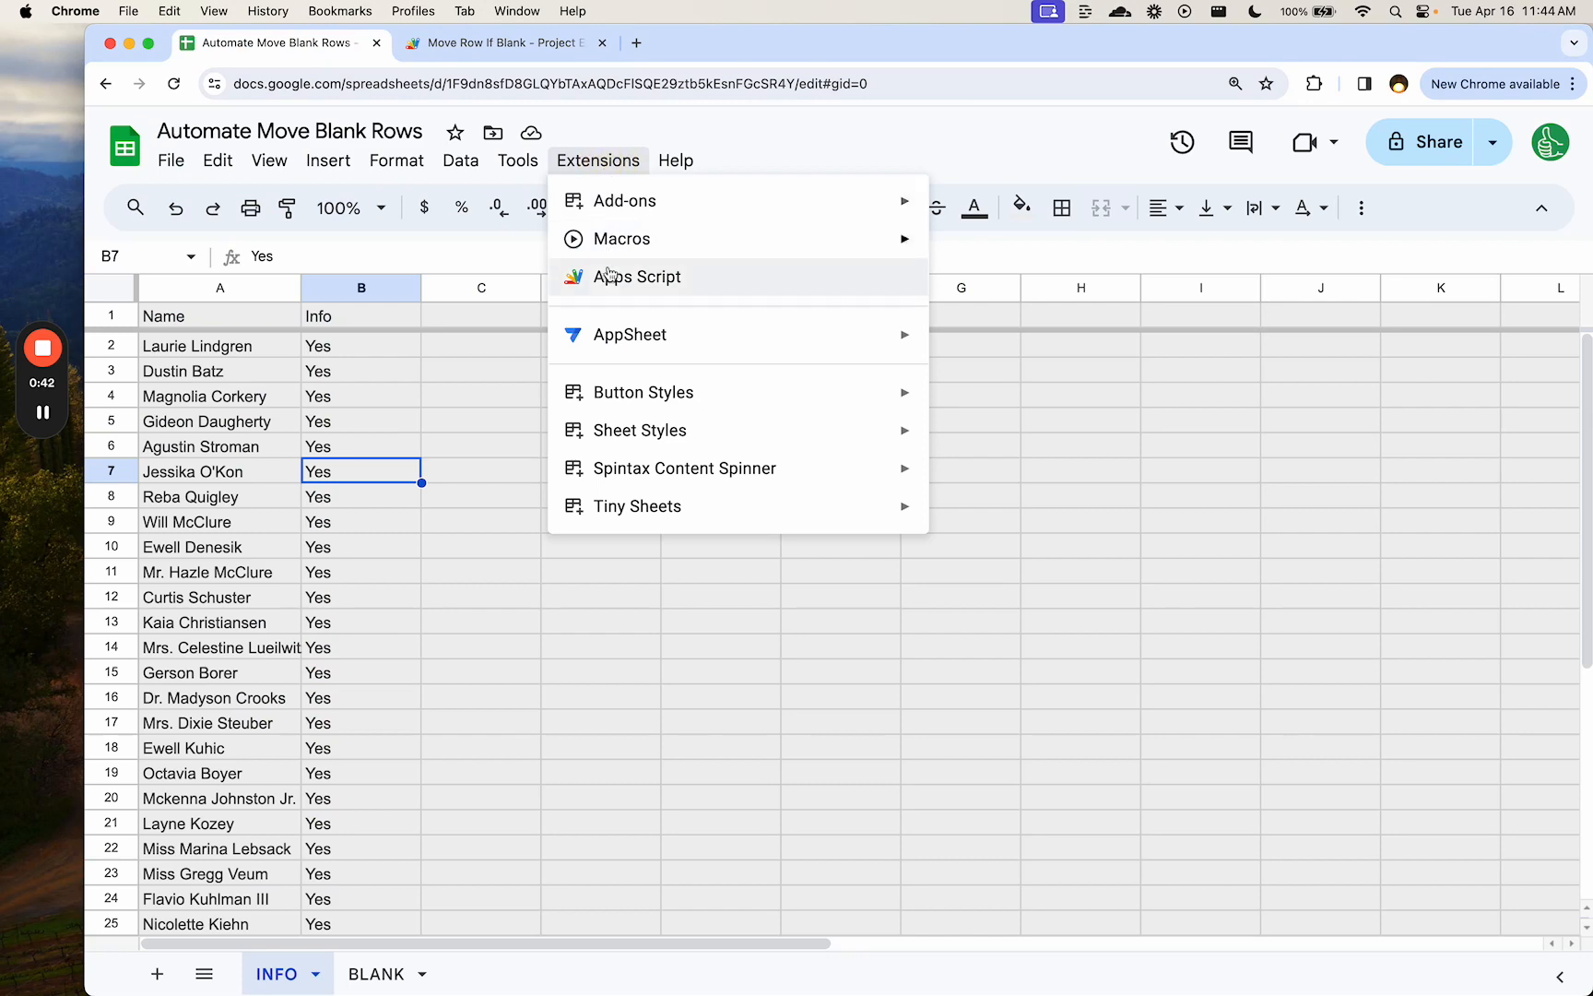
{"action": "left_click", "coordinate": [461, 42]}
{"action": "double_click", "coordinate": [530, 294]}
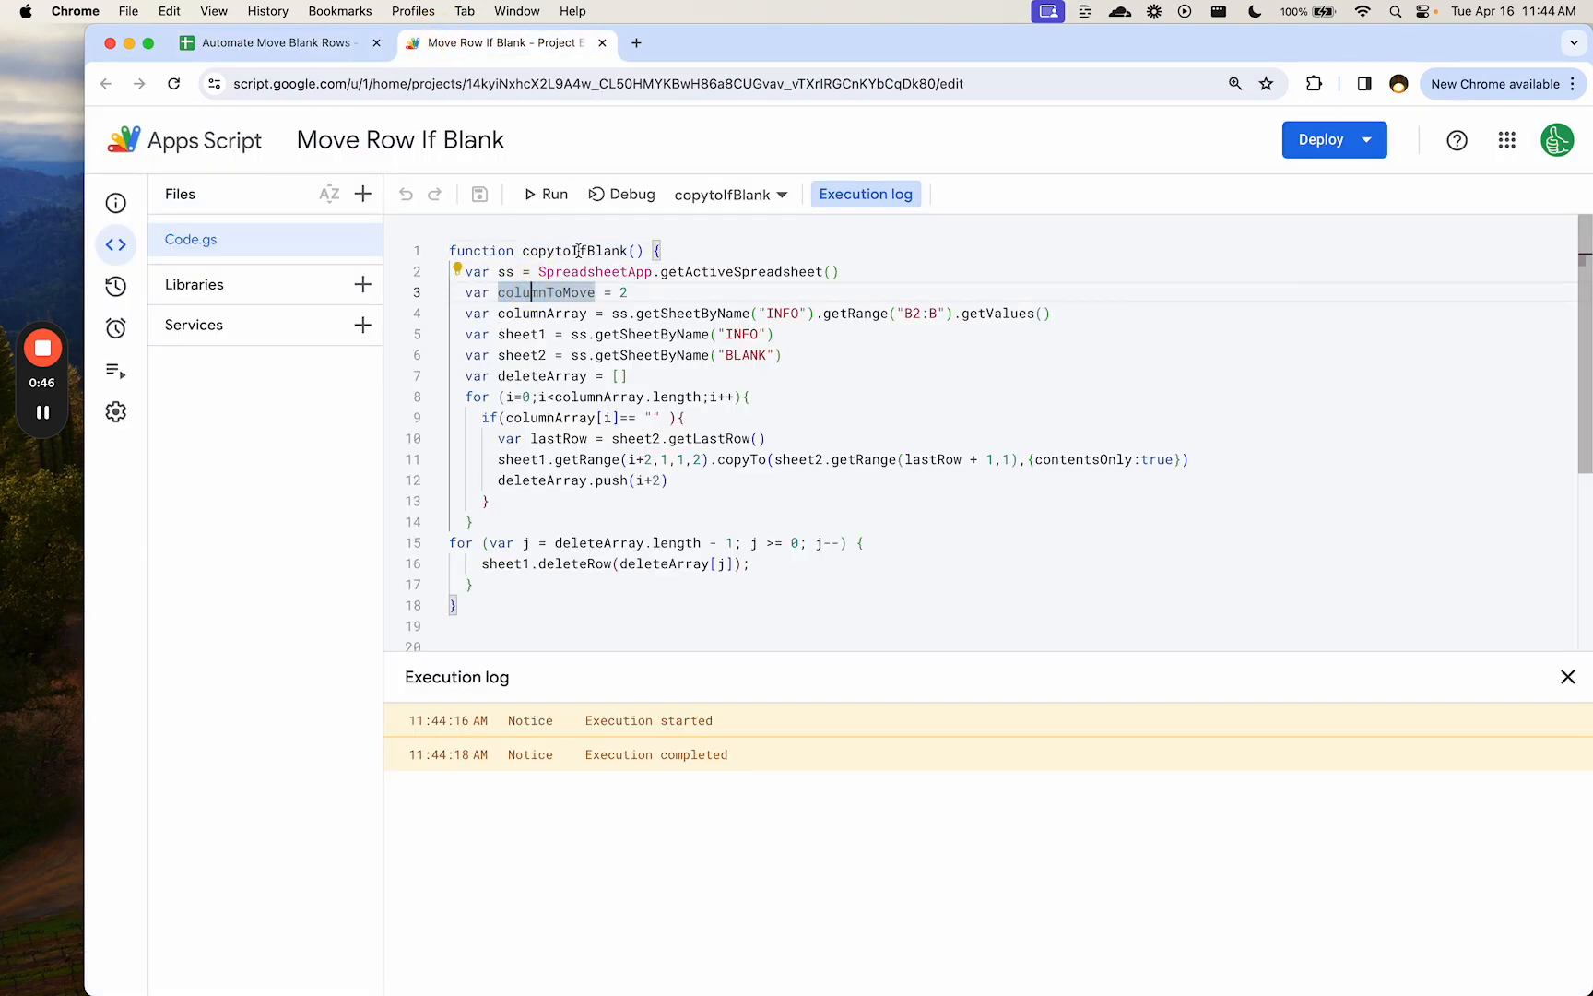
{"action": "left_click", "coordinate": [719, 194]}
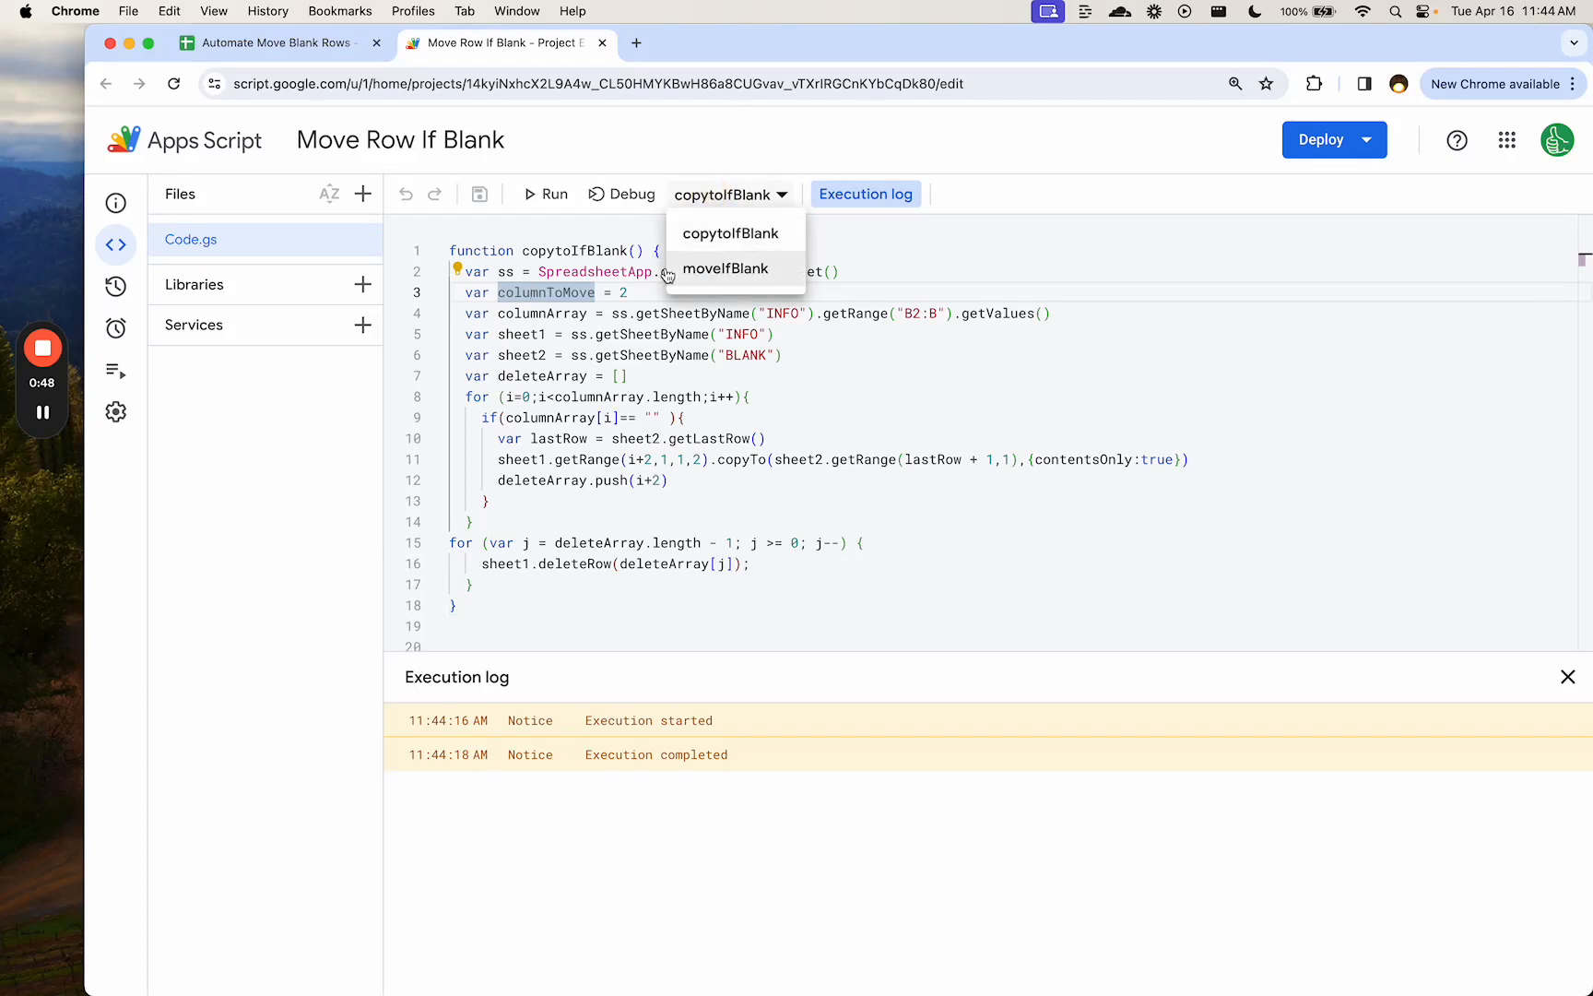
{"action": "left_click", "coordinate": [613, 287]}
- Insert two blank lines above the copytoIfBlank function and start an onOpen function declaration on the first line
{"action": "double_click", "coordinate": [600, 251]}
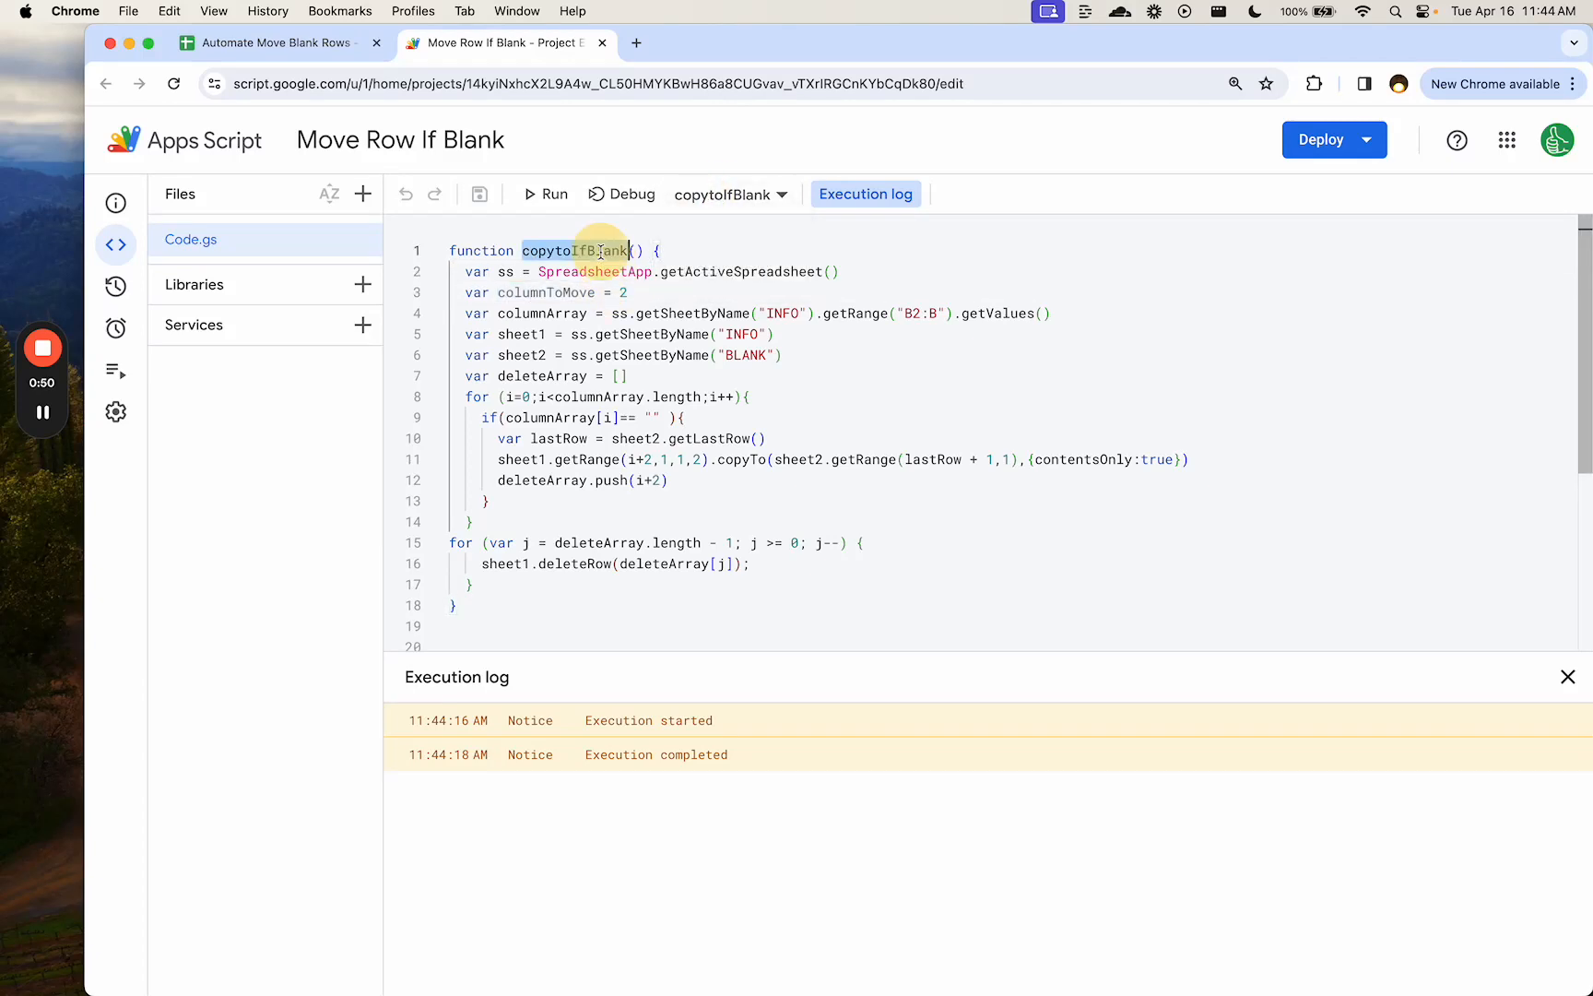
{"action": "key", "text": "Up"}
{"action": "key", "text": "Return"}
{"action": "key", "text": "Return"}
{"action": "key", "text": "Up"}
{"action": "key", "text": "Up"}
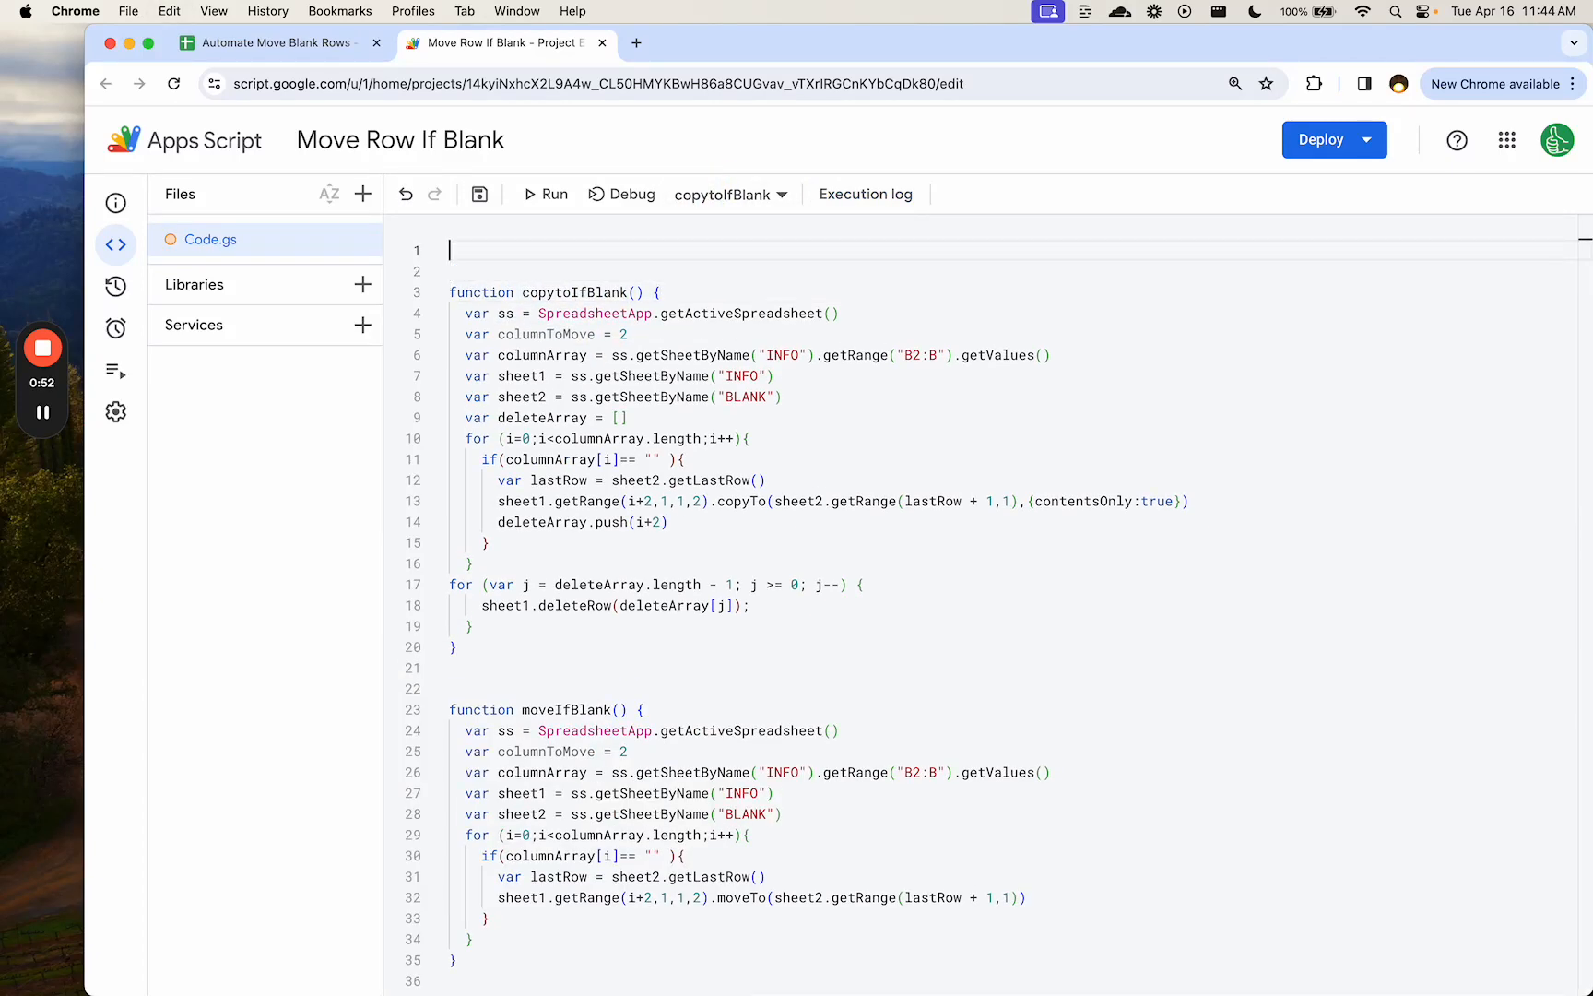
{"action": "type", "text": "function onOpen("}
- Open the bettersheets.co snippet 'Custom Menu - 2 functions' in a new browser tab and copy its code
{"action": "key", "text": "super+t"}
{"action": "type", "text": "a"}
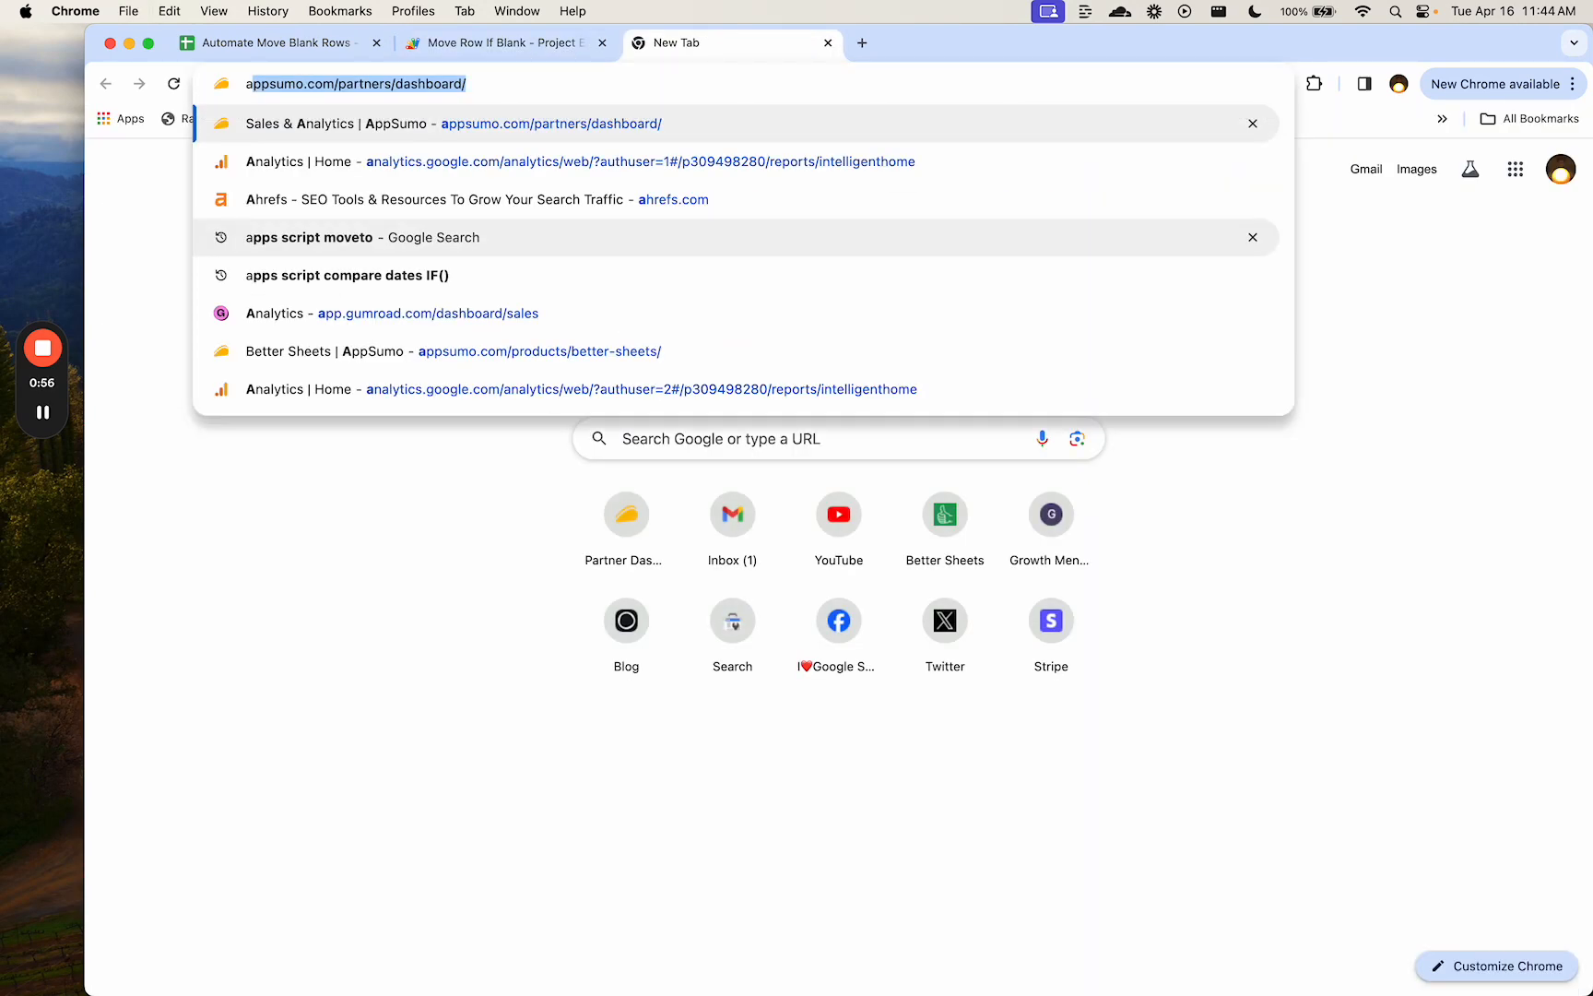
{"action": "key", "text": "BackSpace"}
{"action": "key", "text": "BackSpace"}
{"action": "type", "text": "bettersheets.co/s"}
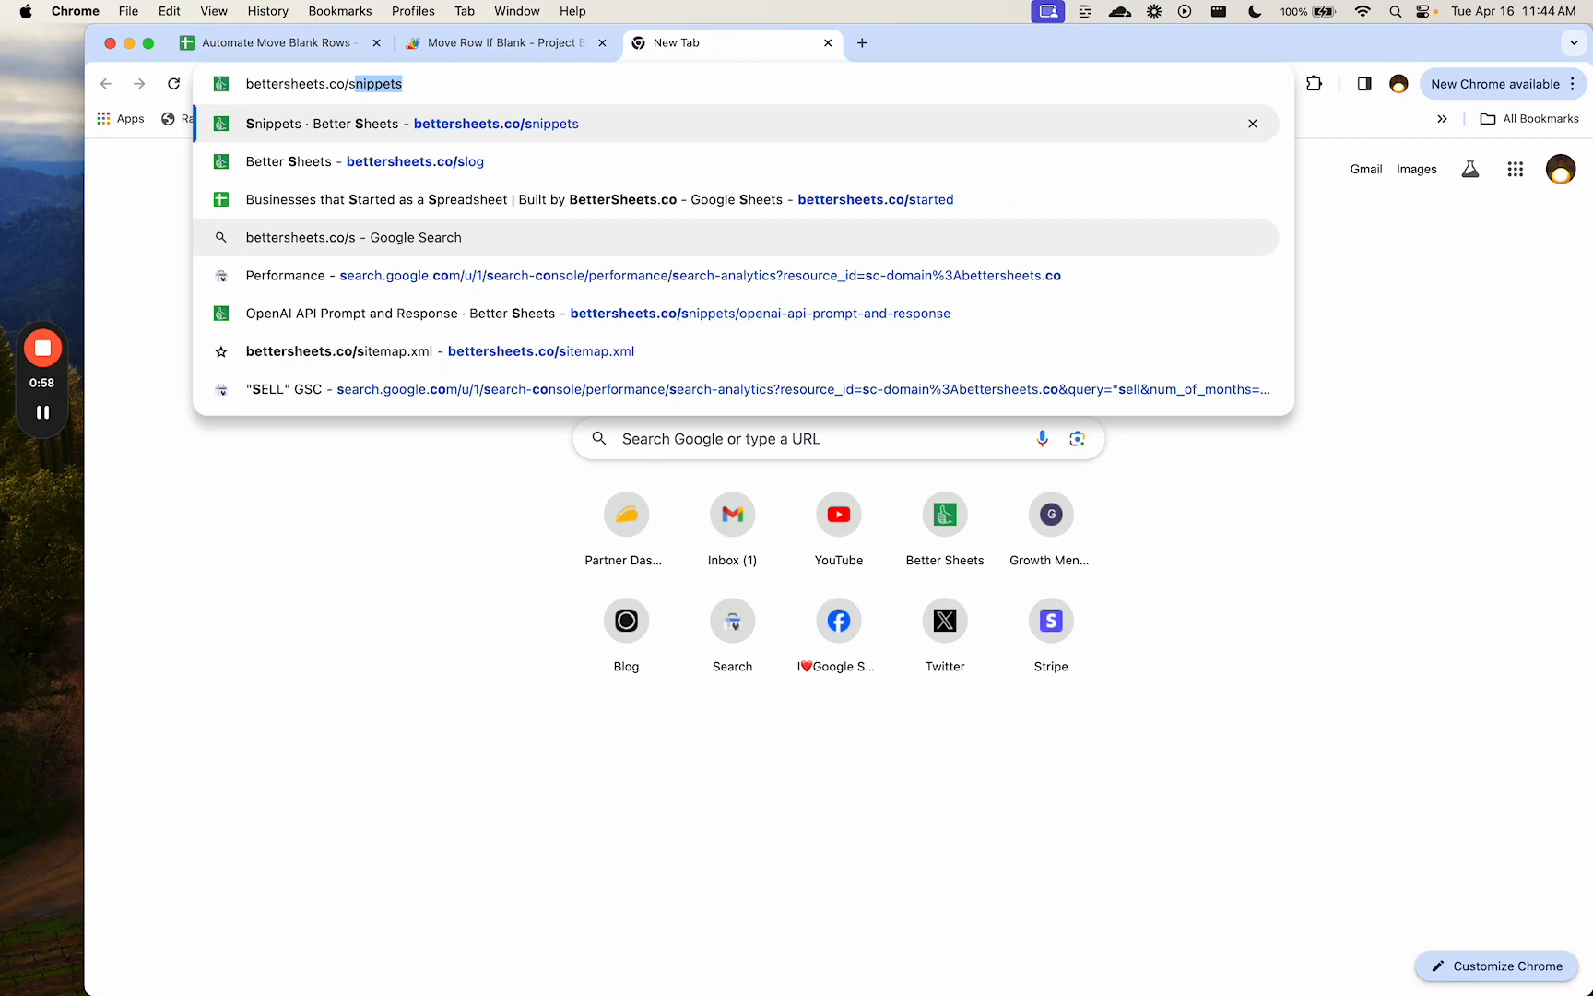
{"action": "type", "text": "nippets/"}
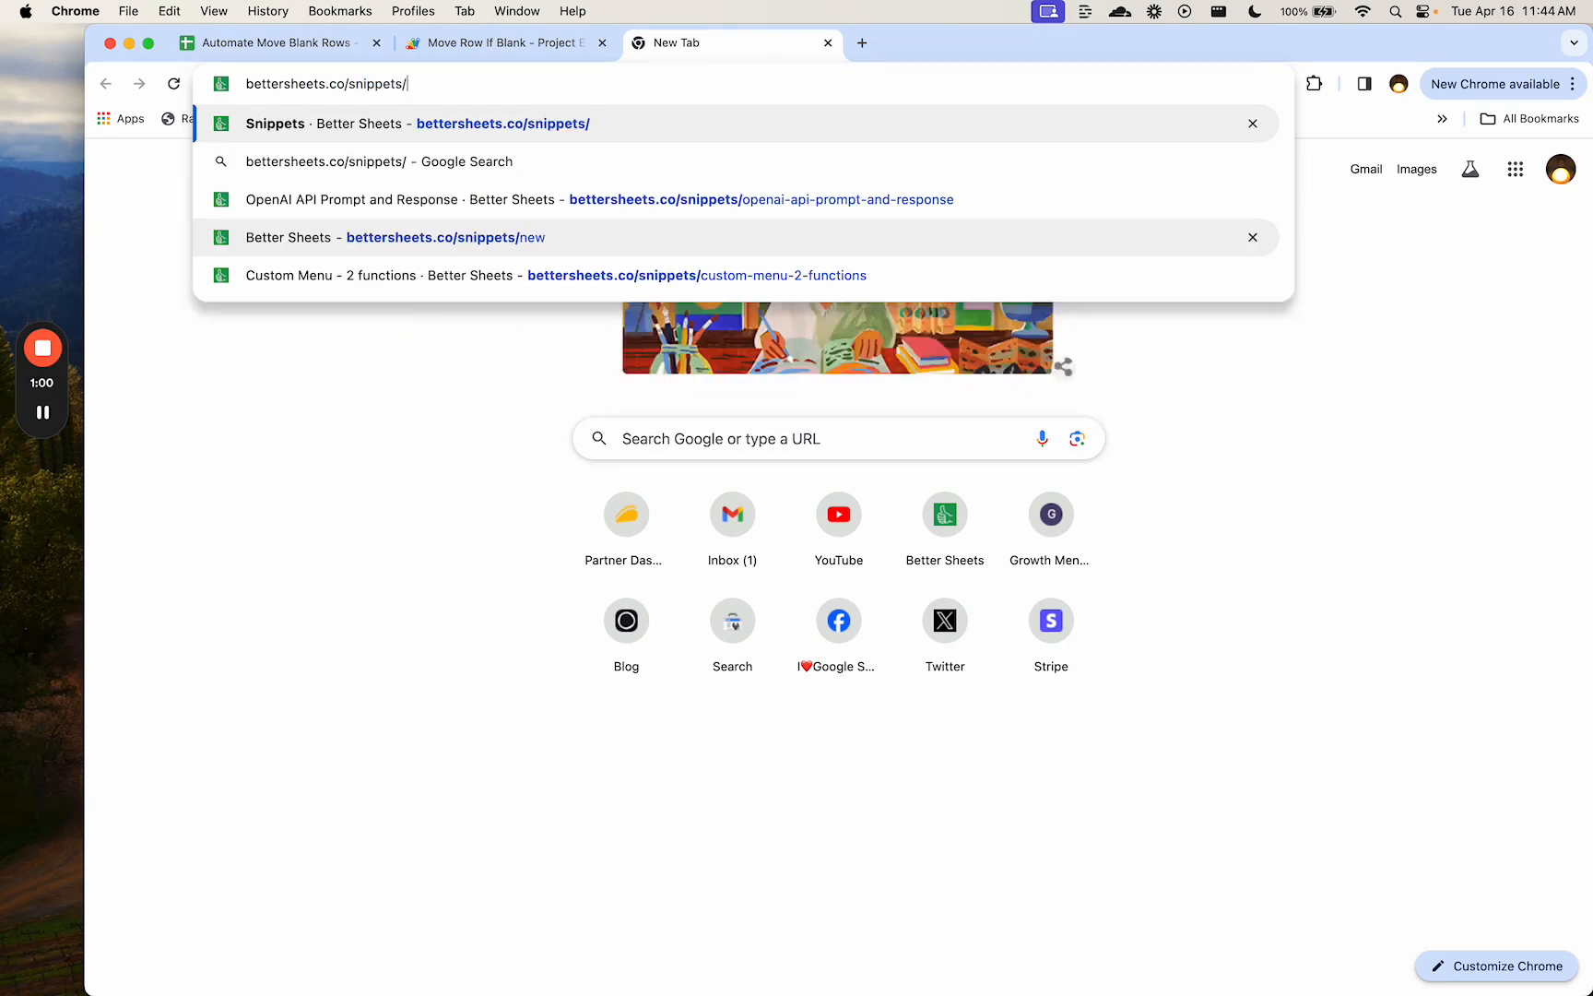
{"action": "key", "text": "Down"}
{"action": "key", "text": "Down"}
{"action": "key", "text": "Down"}
{"action": "key", "text": "Down"}
{"action": "key", "text": "Return"}
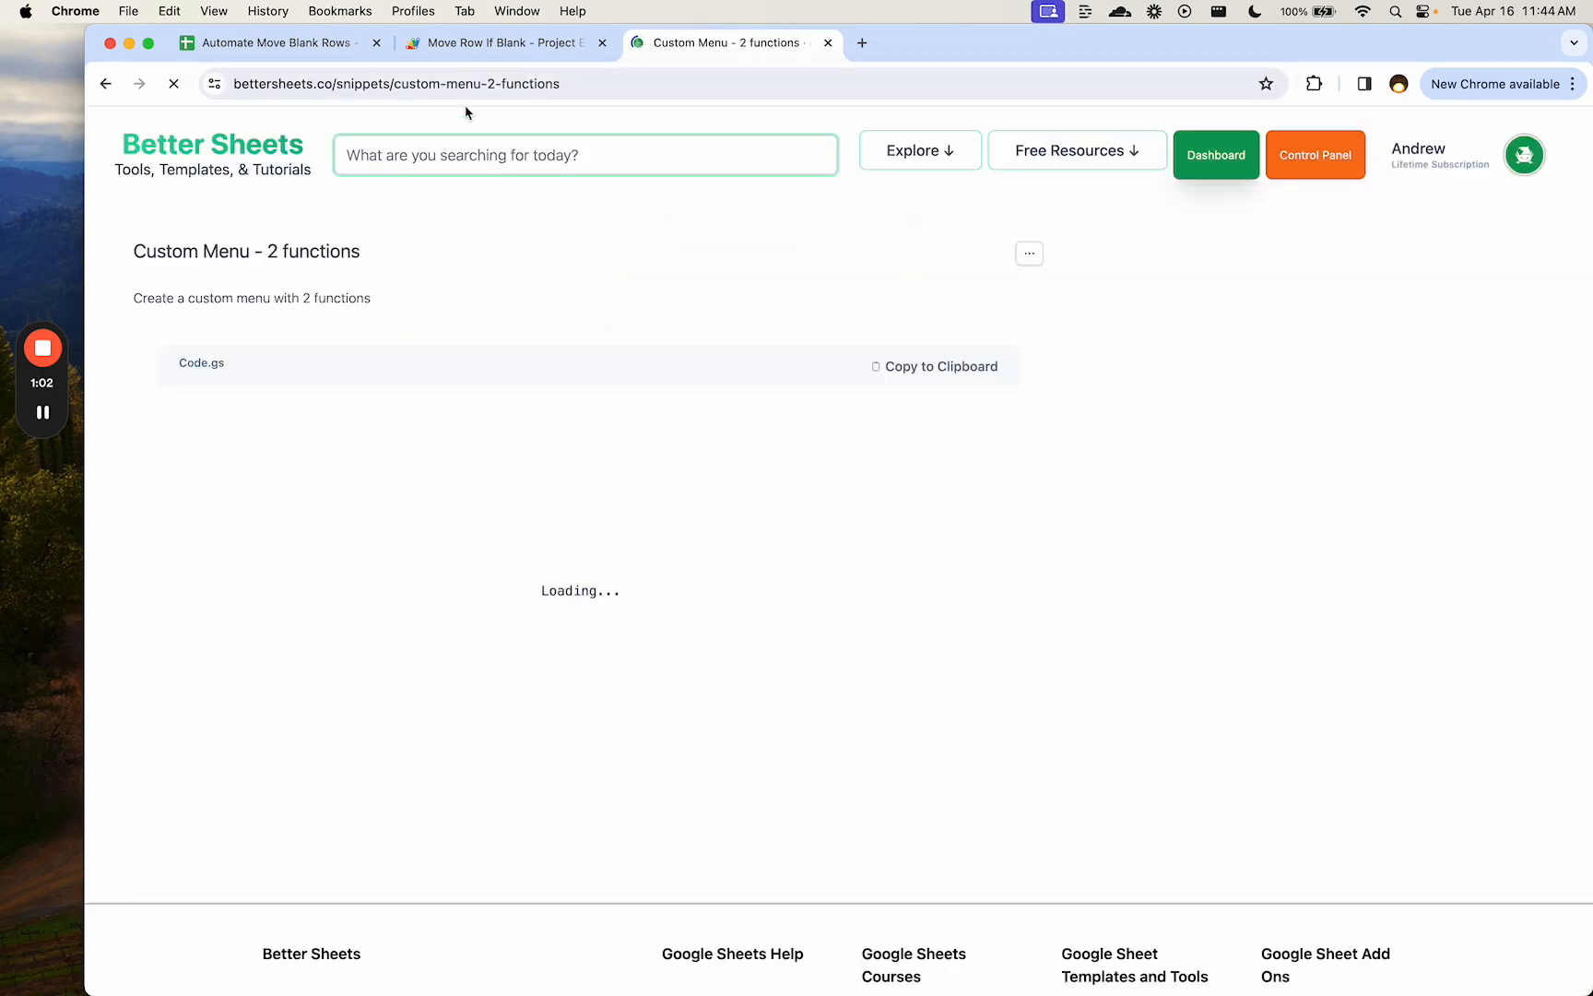
{"action": "left_click", "coordinate": [907, 367]}
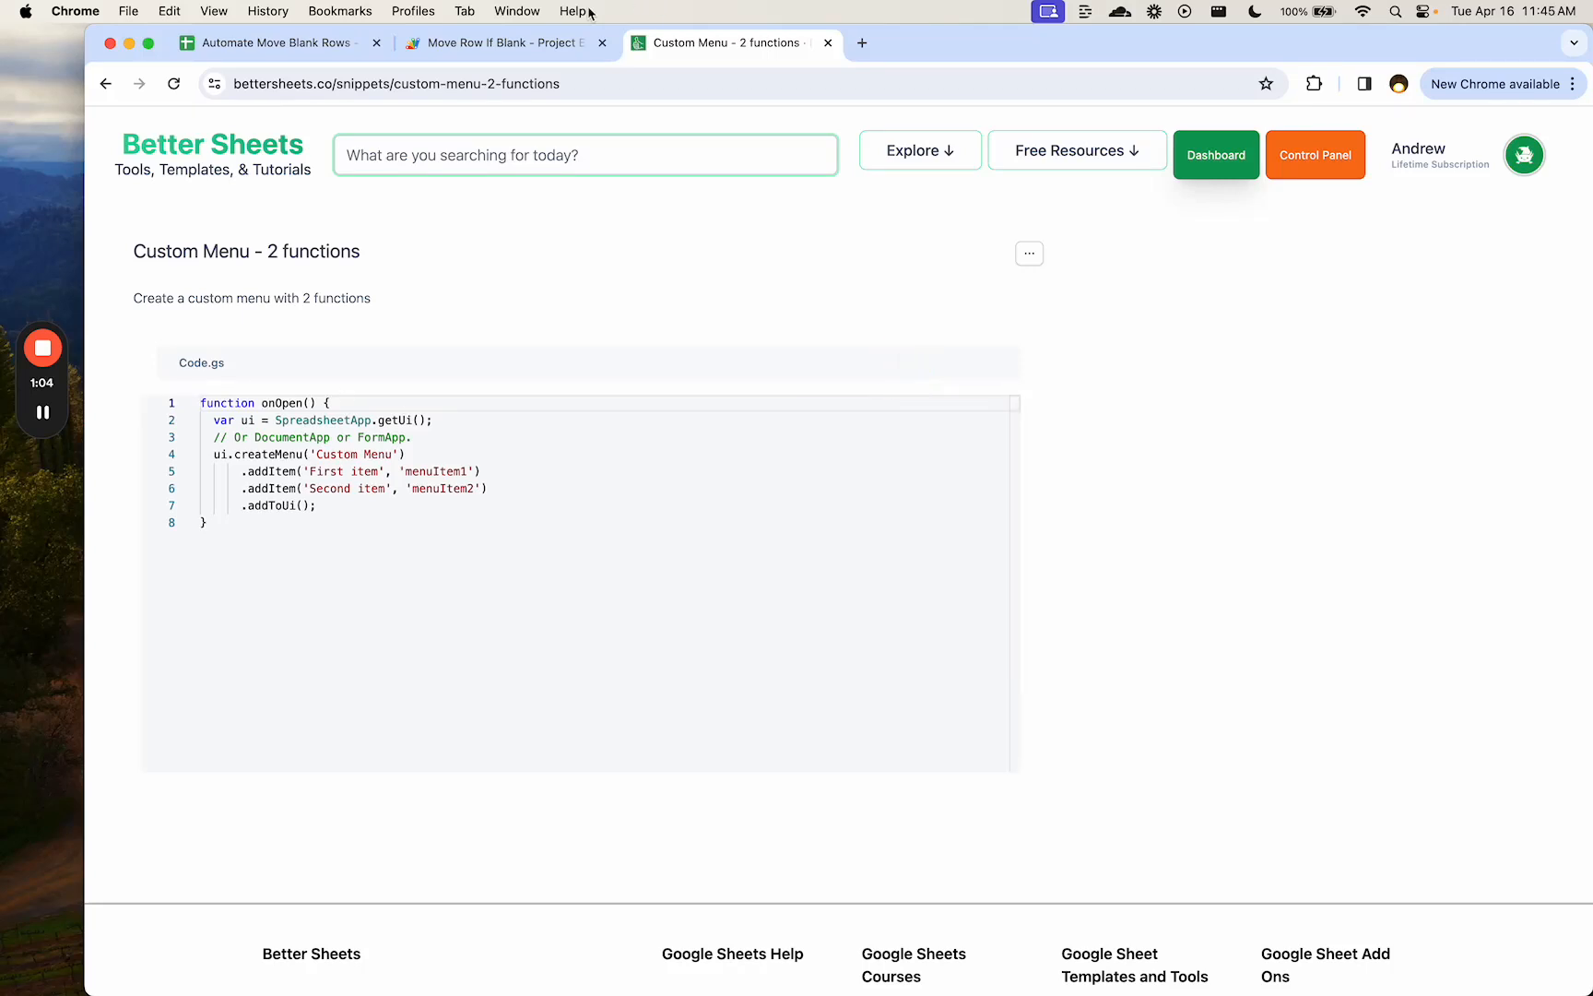
- Replace the started onOpen line in the Move Row If Blank script with the copied custom menu snippet
{"action": "left_click", "coordinate": [502, 42]}
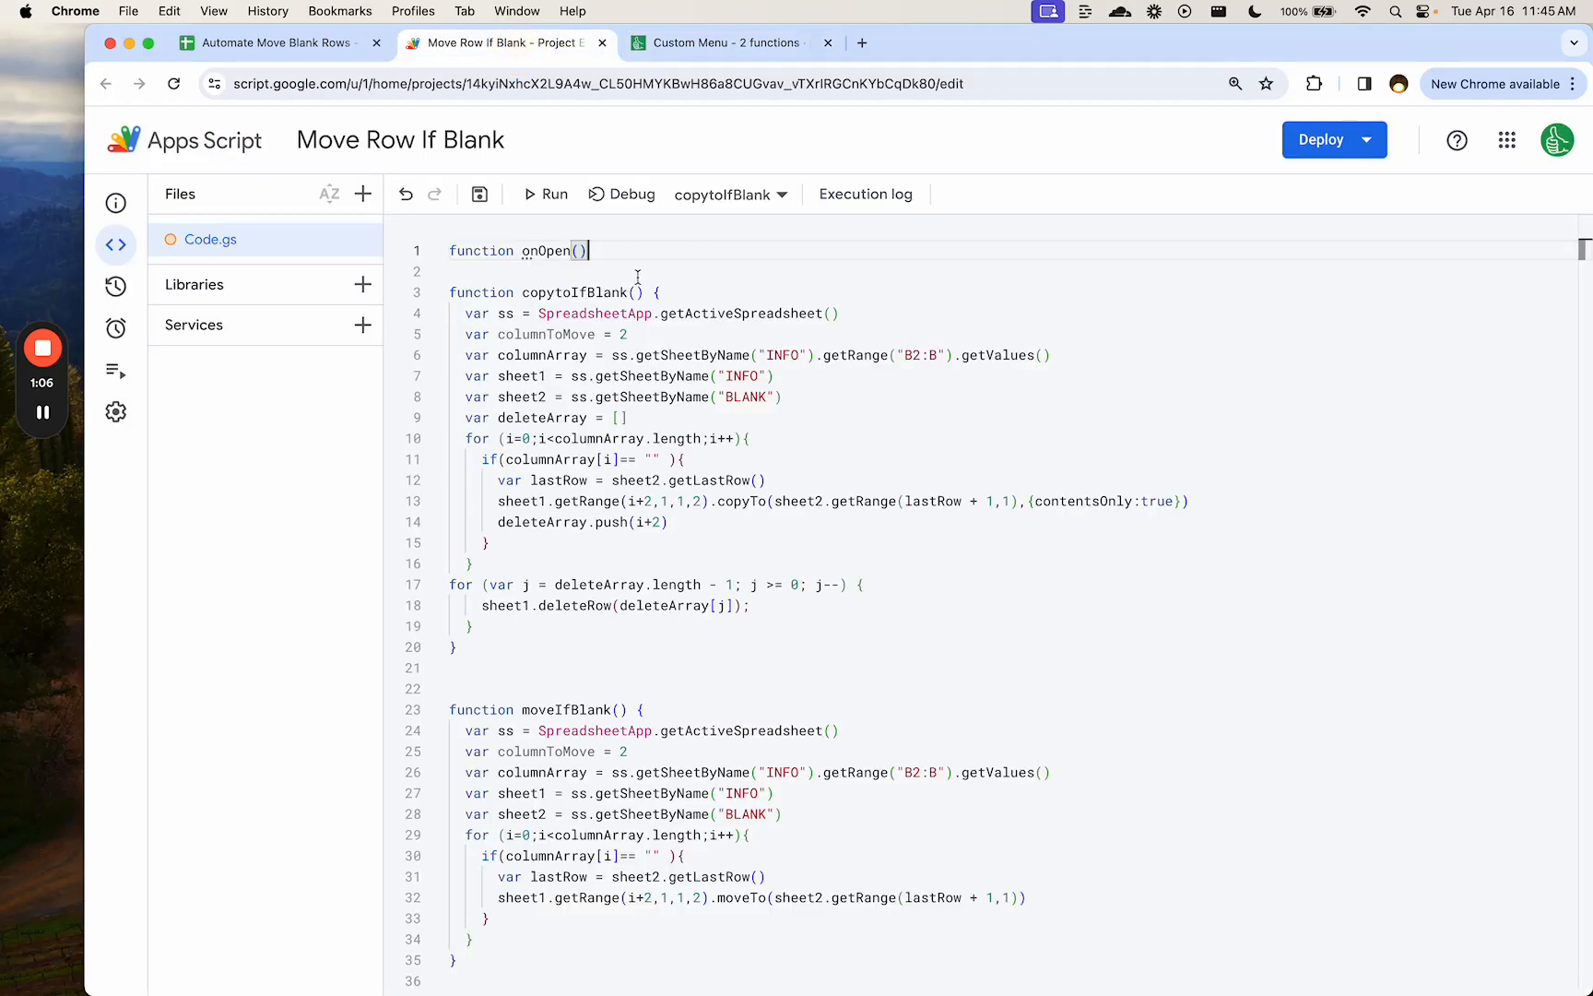
{"action": "key", "text": "super+shift+Left"}
{"action": "key", "text": "BackSpace"}
{"action": "type", "text": "function onOpen() {   var ui = SpreadsheetApp.getUi();   // Or DocumentApp or FormApp.   ui.createMenu('Custom Menu')       .addItem('First item', 'menuItem1')       .addItem('Second item', 'menuItem2')       .addToUi(); }"}
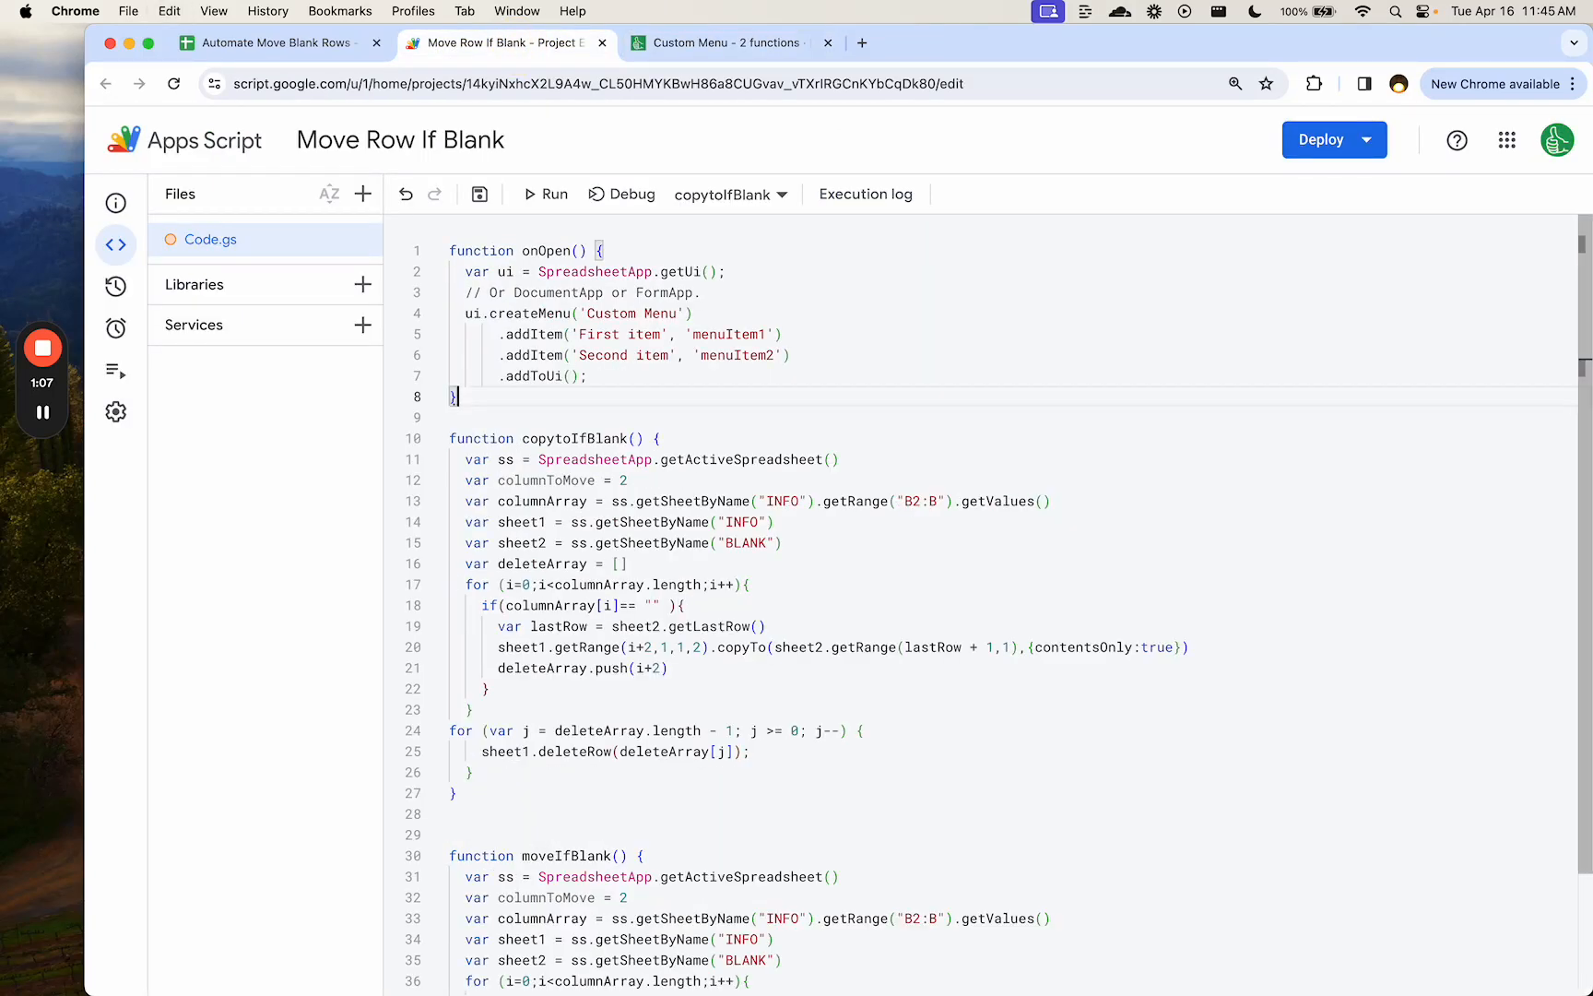
- Name the custom menu 'Automation Menu' and make its first item call copytoIfBlank instead of menuItem1
{"action": "double_click", "coordinate": [615, 313]}
{"action": "type", "text": "Automation"}
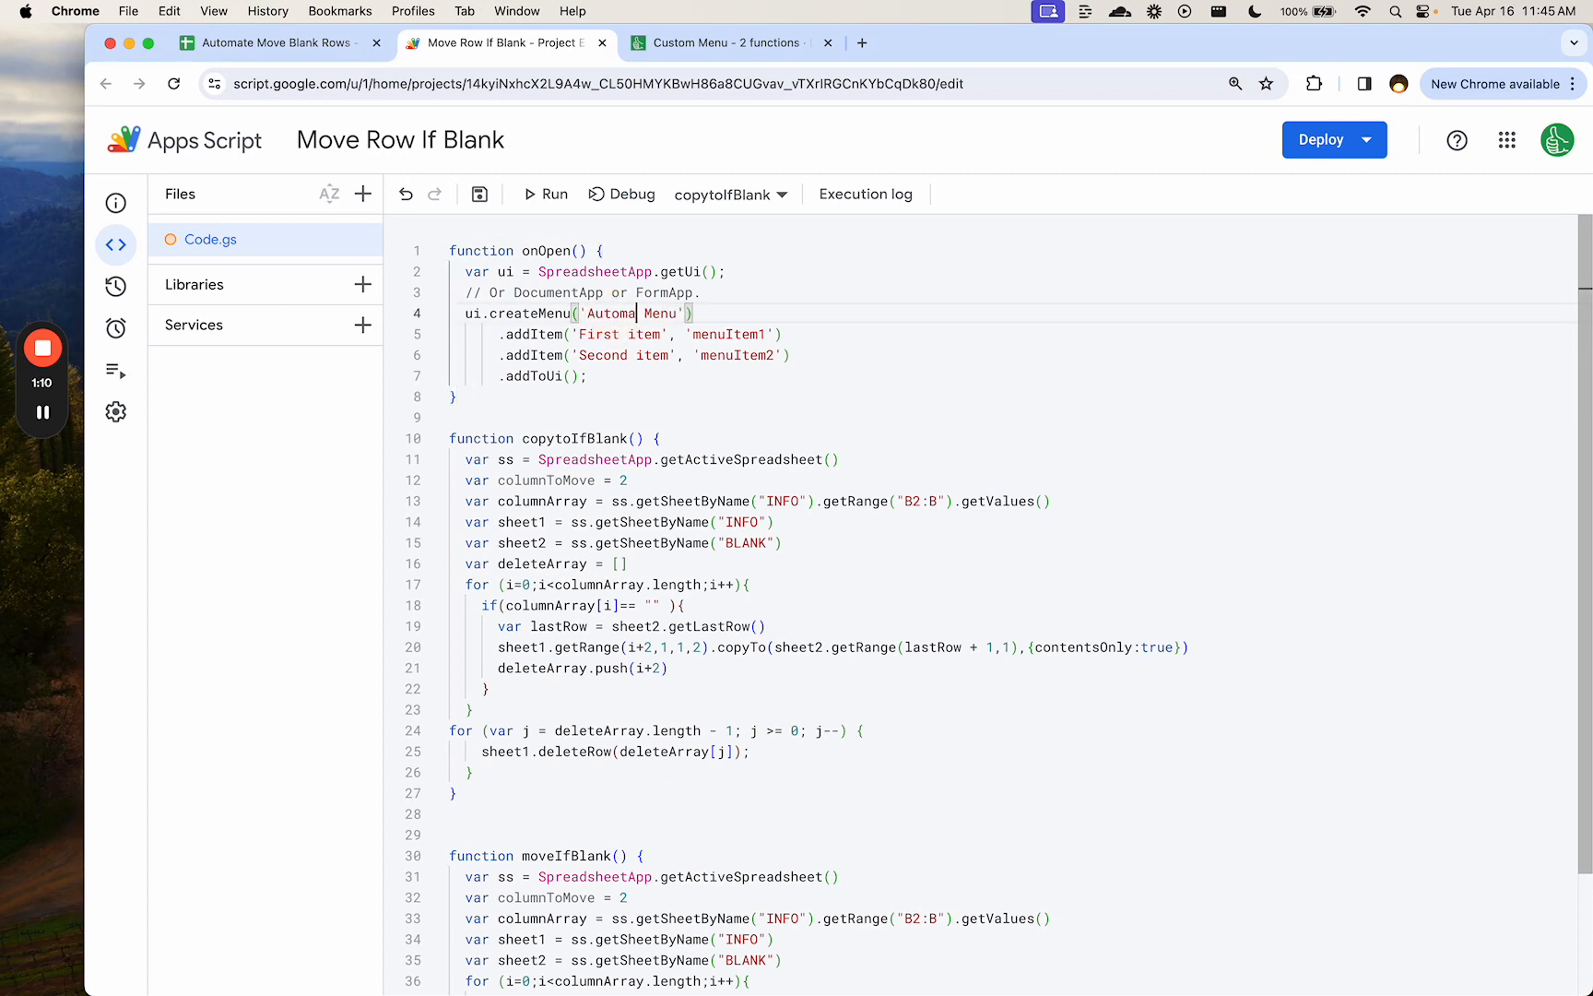
{"action": "double_click", "coordinate": [575, 438]}
{"action": "key", "text": "super+c"}
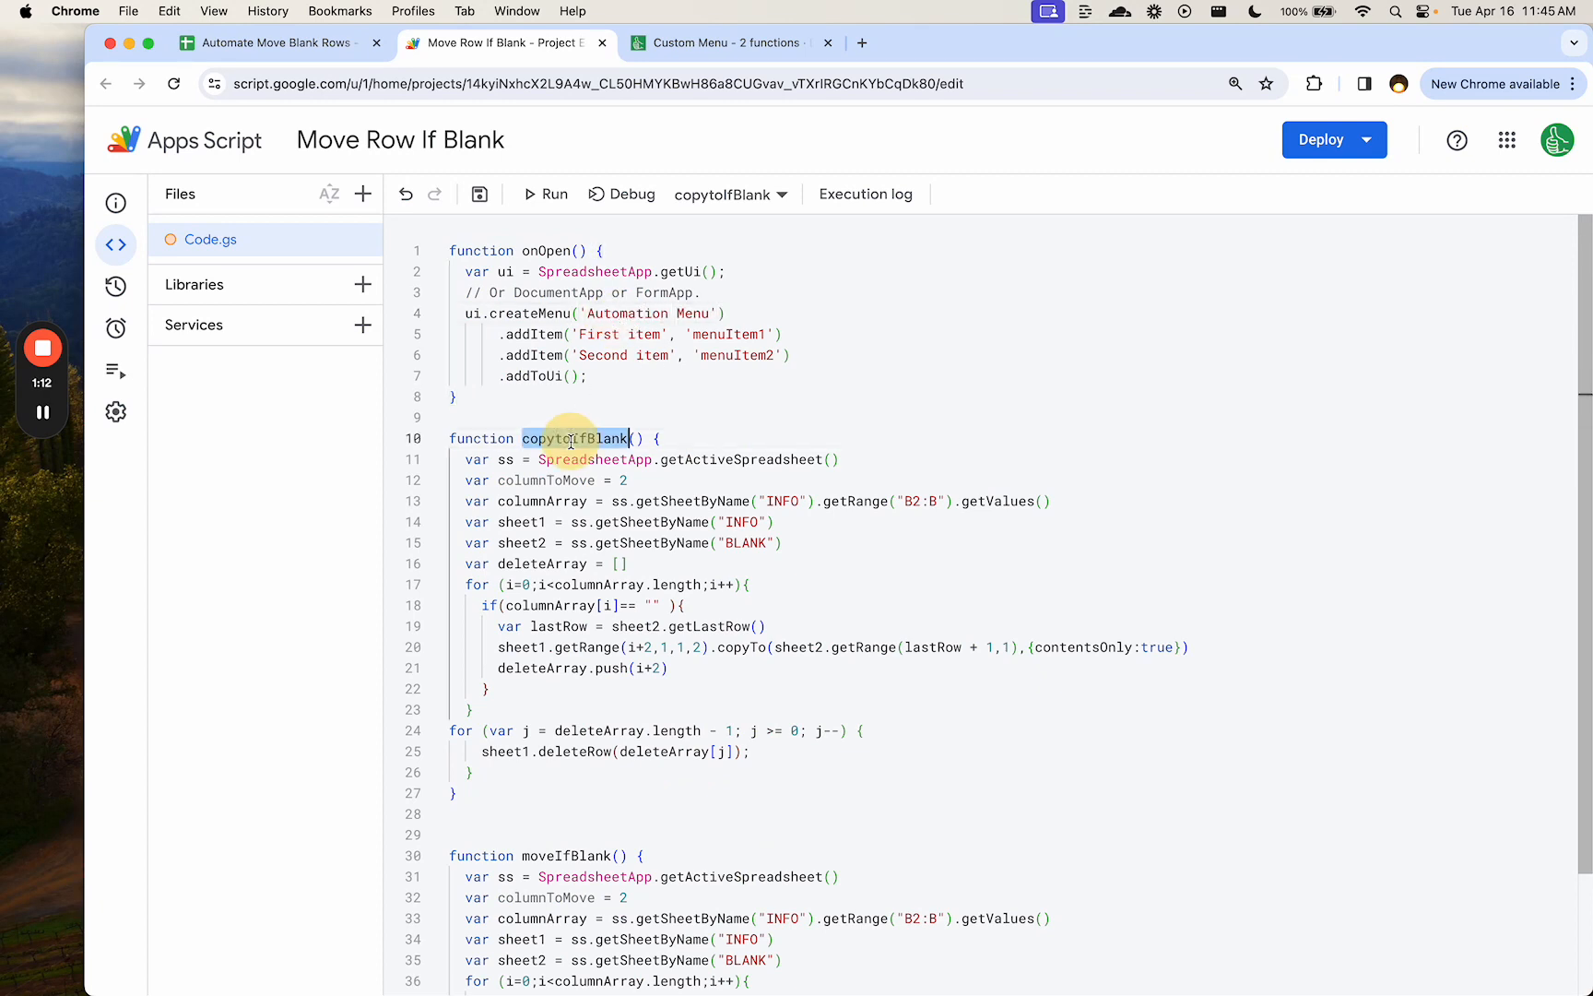
{"action": "double_click", "coordinate": [717, 334]}
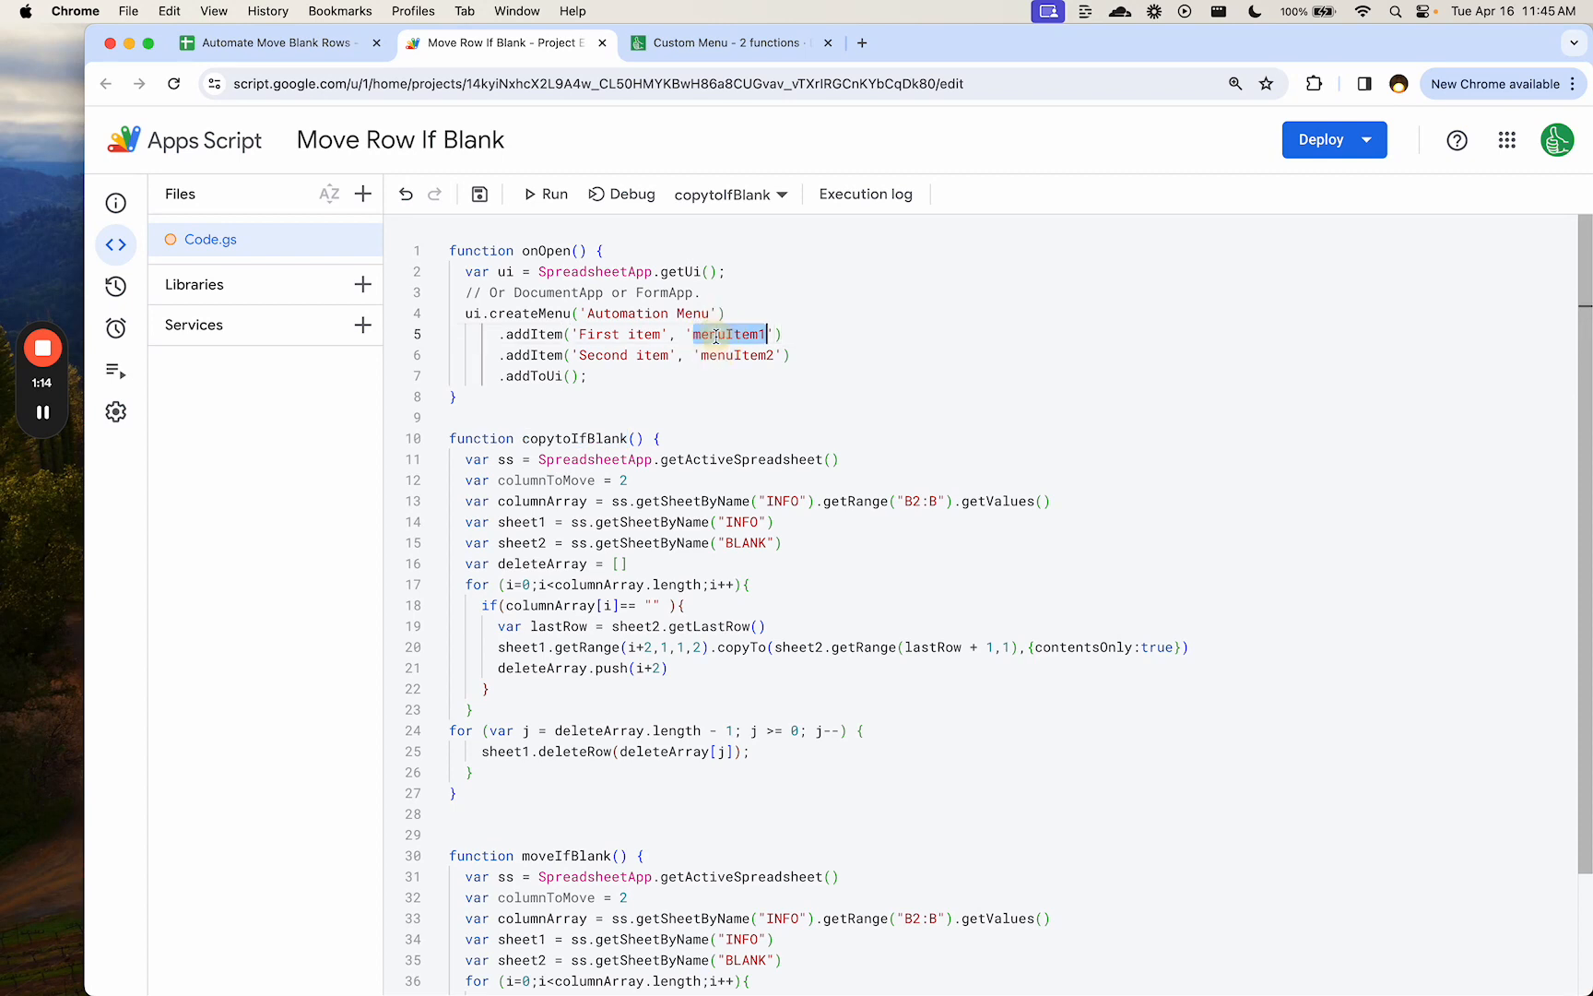
{"action": "key", "text": "super+v"}
- Delete the 'Second item' line from the custom menu code
{"action": "left_click_drag", "start_coordinate": [793, 353], "coordinate": [381, 356]}
{"action": "key", "text": "BackSpace"}
{"action": "key", "text": "BackSpace"}
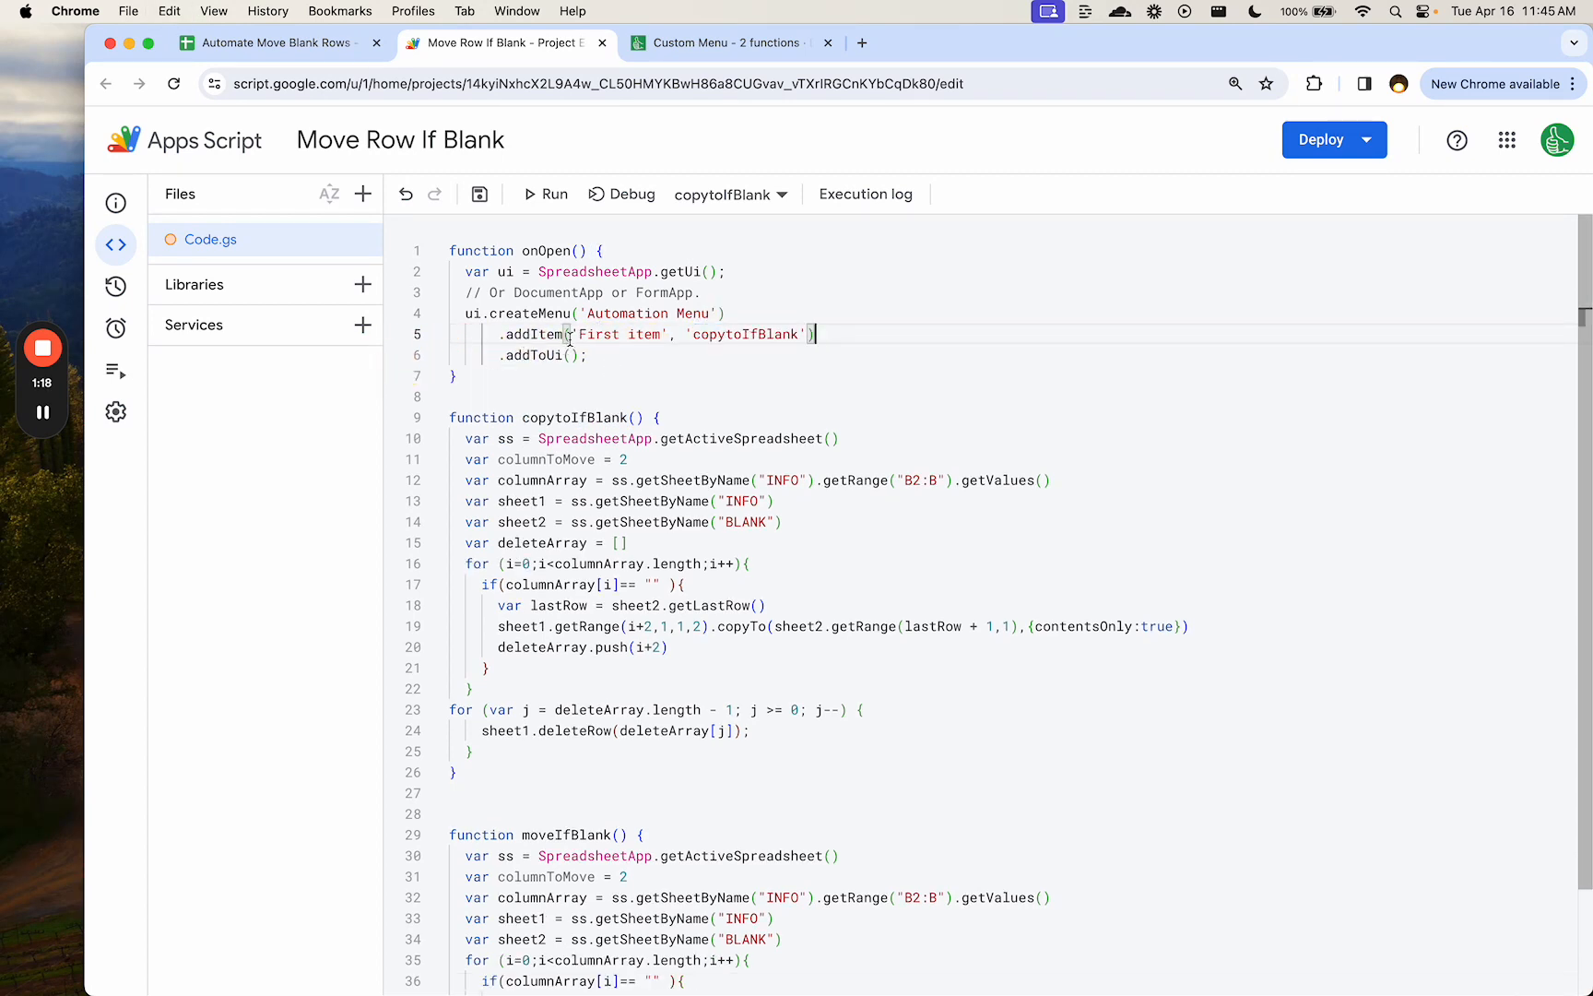
- Replace the remaining menu item's 'First item' label with 'Move '
{"action": "left_click_drag", "start_coordinate": [579, 336], "coordinate": [660, 338]}
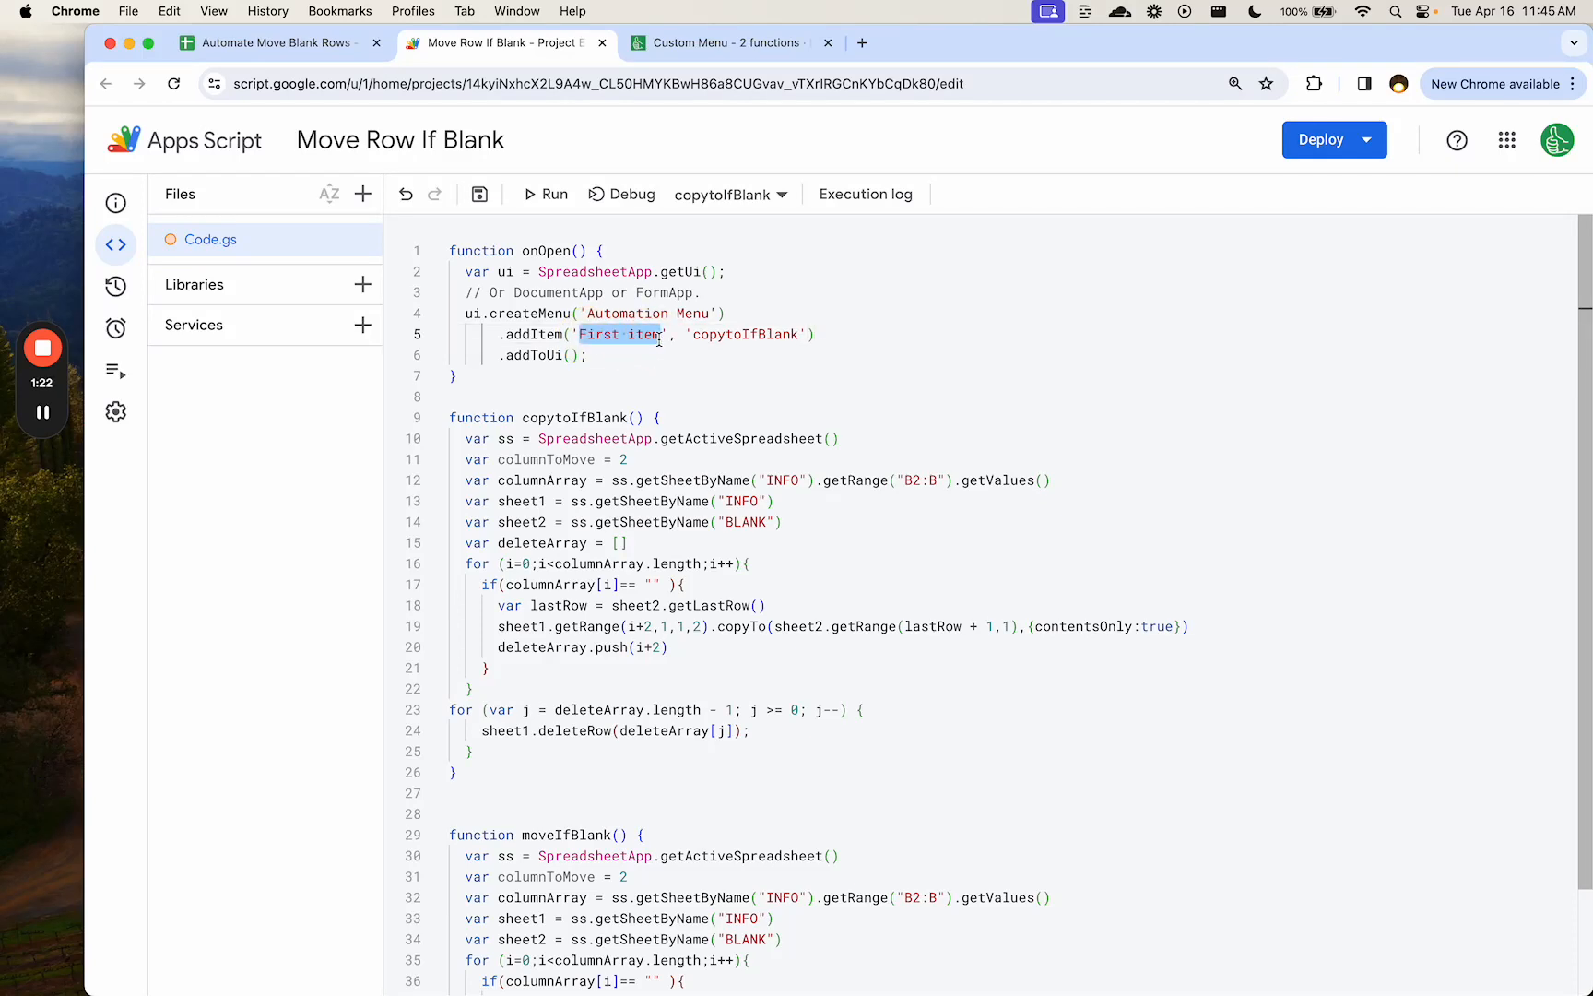
{"action": "key", "text": "BackSpace"}
{"action": "type", "text": "Move "}
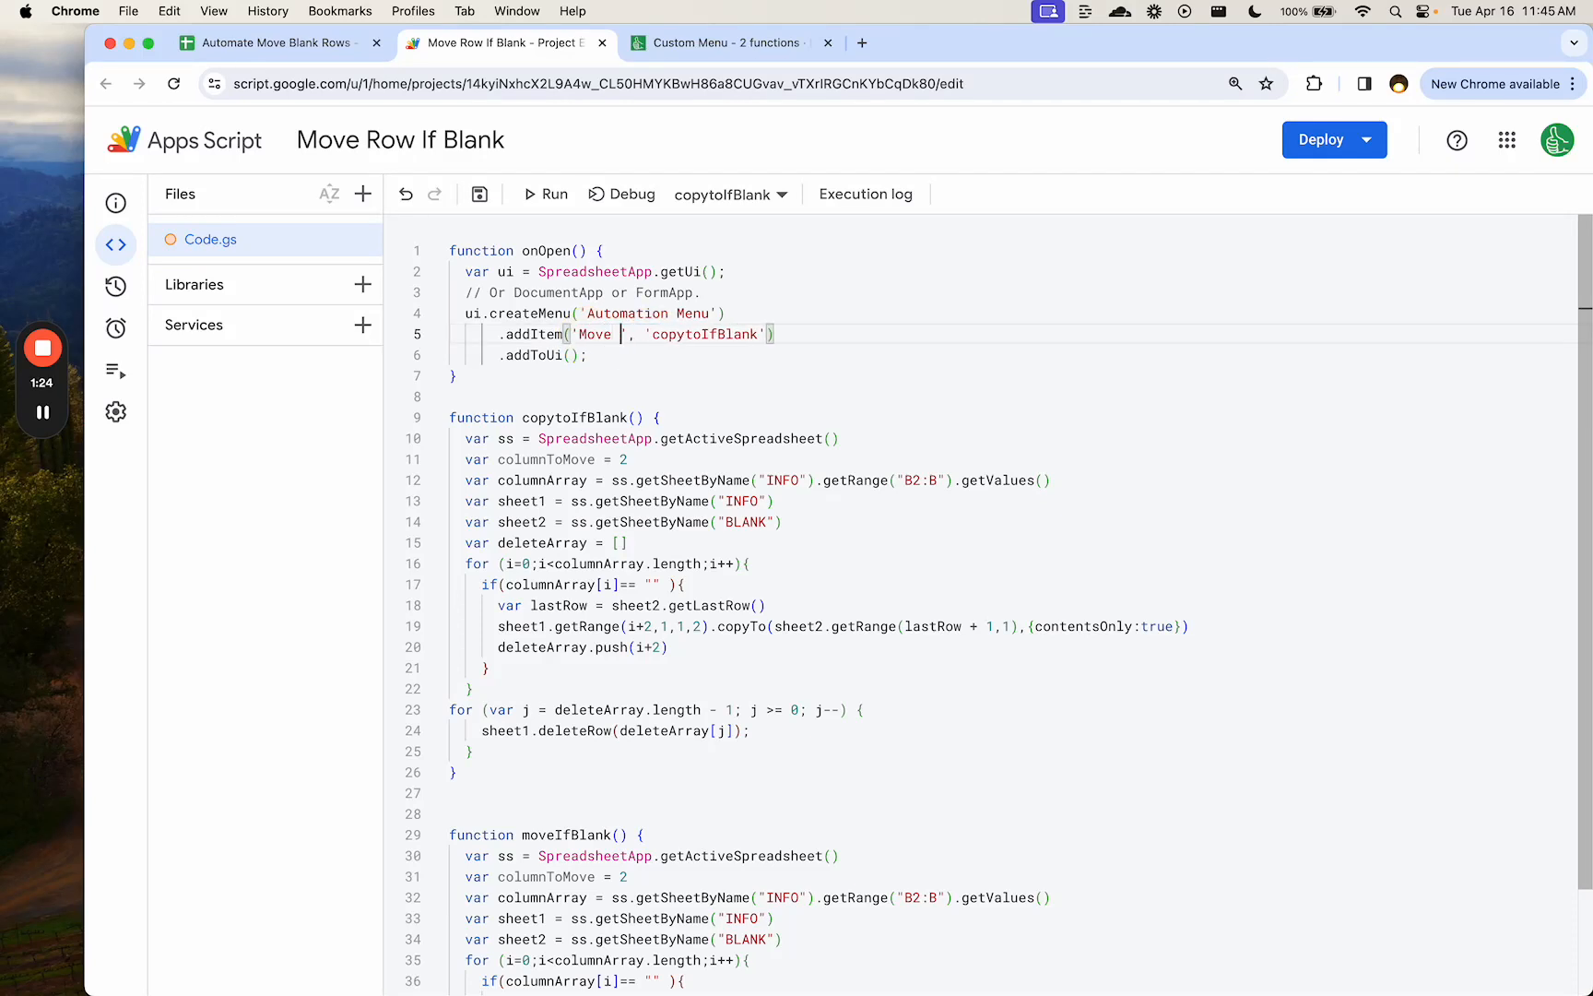
{"action": "type", "text": "Blank"}
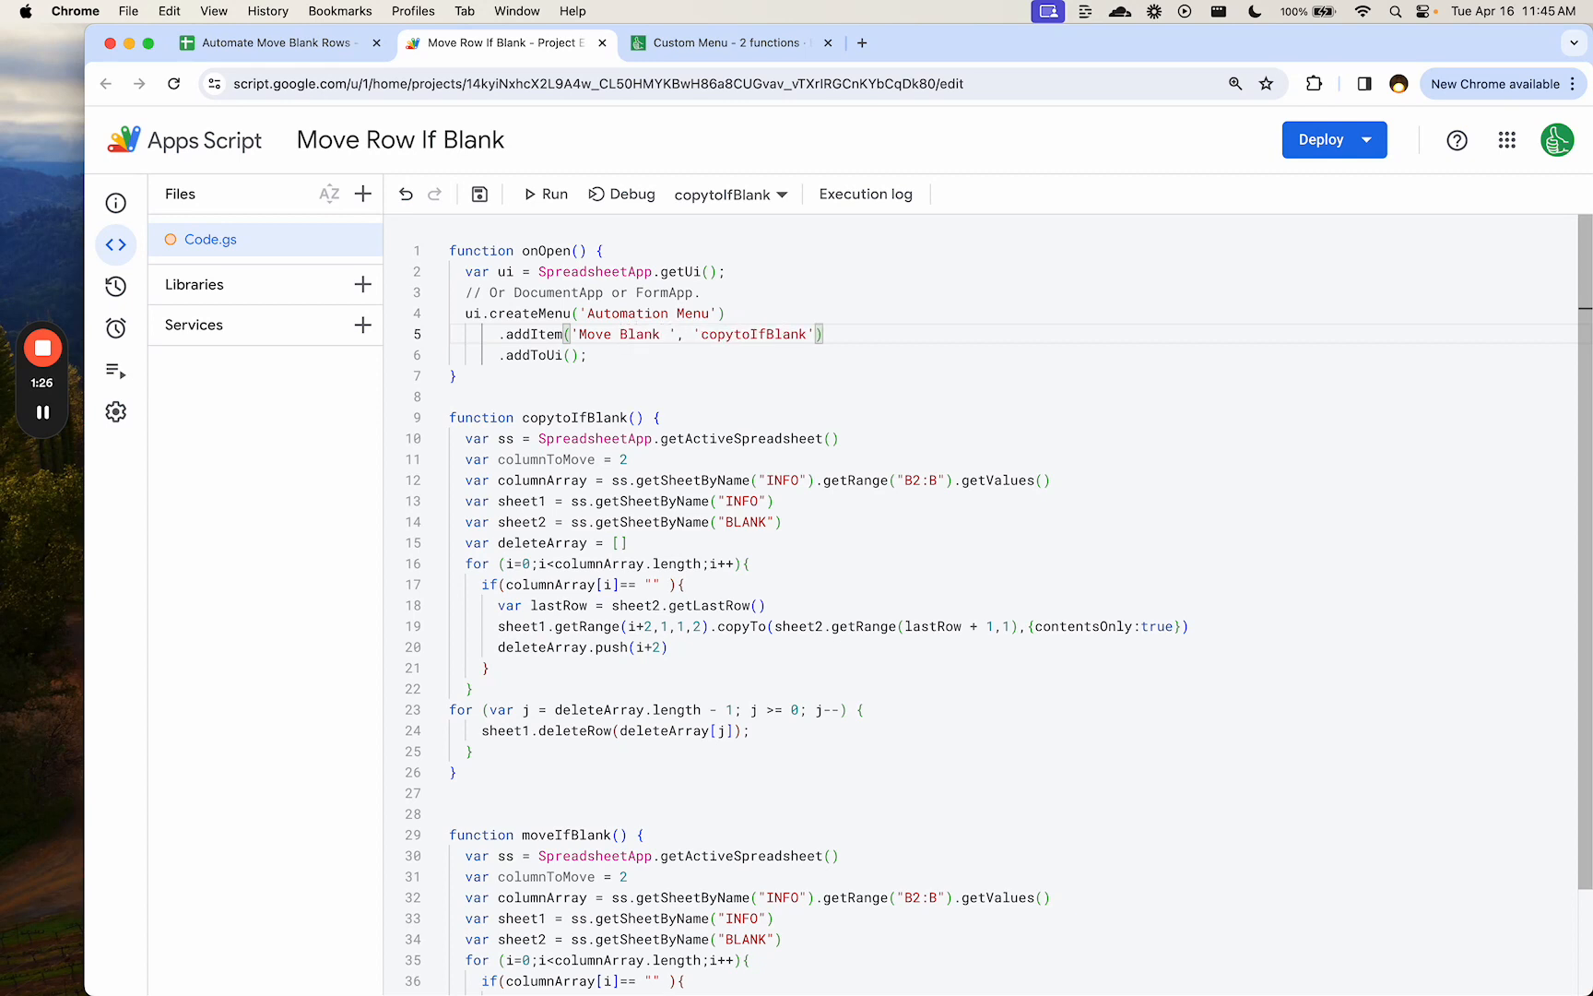
{"action": "key", "text": "BackSpace"}
{"action": "key", "text": "BackSpace"}
{"action": "key", "text": "BackSpace"}
{"action": "key", "text": "BackSpace"}
{"action": "key", "text": "BackSpace"}
{"action": "key", "text": "BackSpace"}
- Complete the menu item's label as 'Move If Info Blank' and save the script
{"action": "type", "text": "I"}
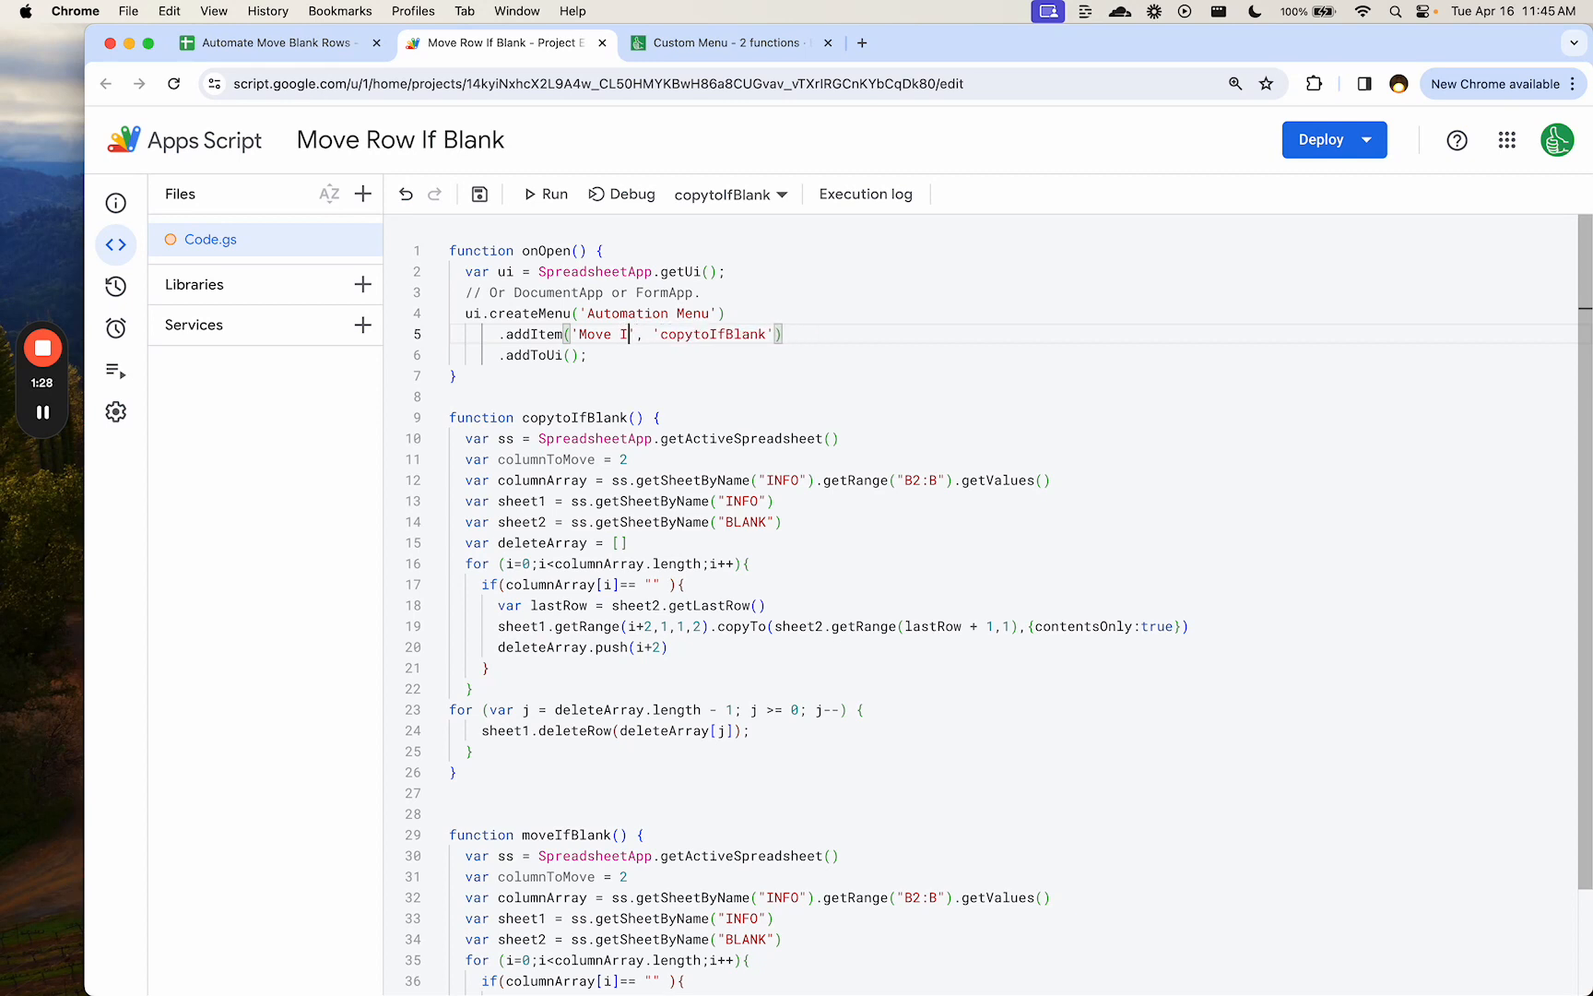
{"action": "type", "text": "f Info Blaknk"}
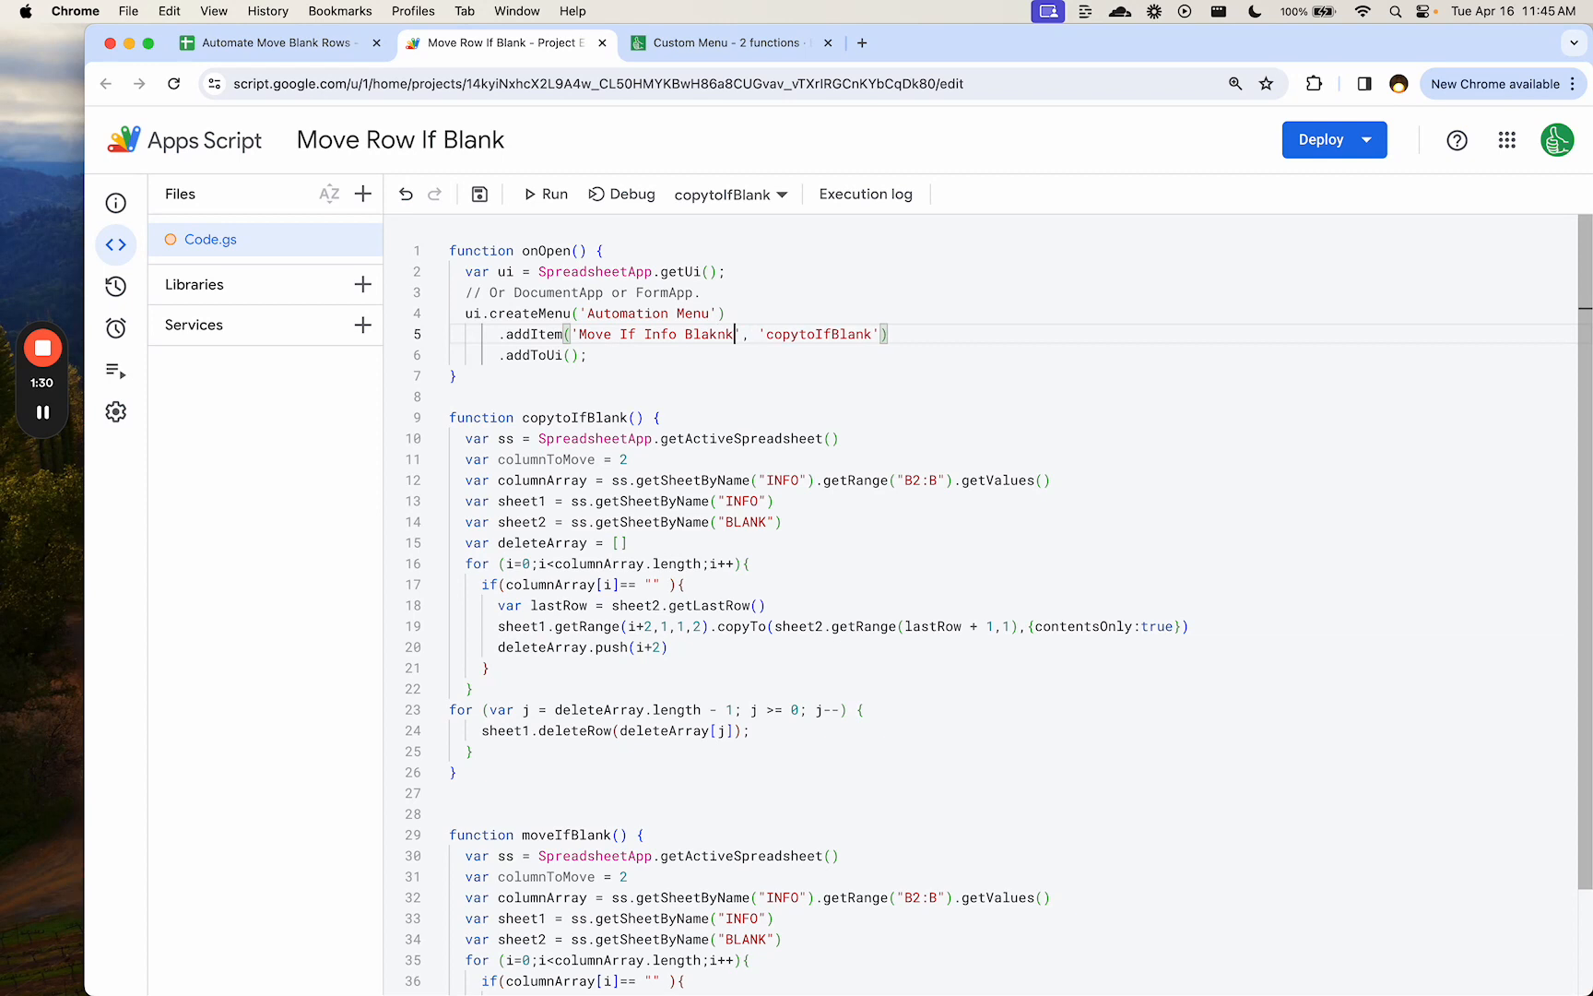
{"action": "key", "text": "BackSpace"}
{"action": "key", "text": "BackSpace"}
{"action": "key", "text": "BackSpace"}
{"action": "type", "text": "nk"}
{"action": "key", "text": "super+s"}
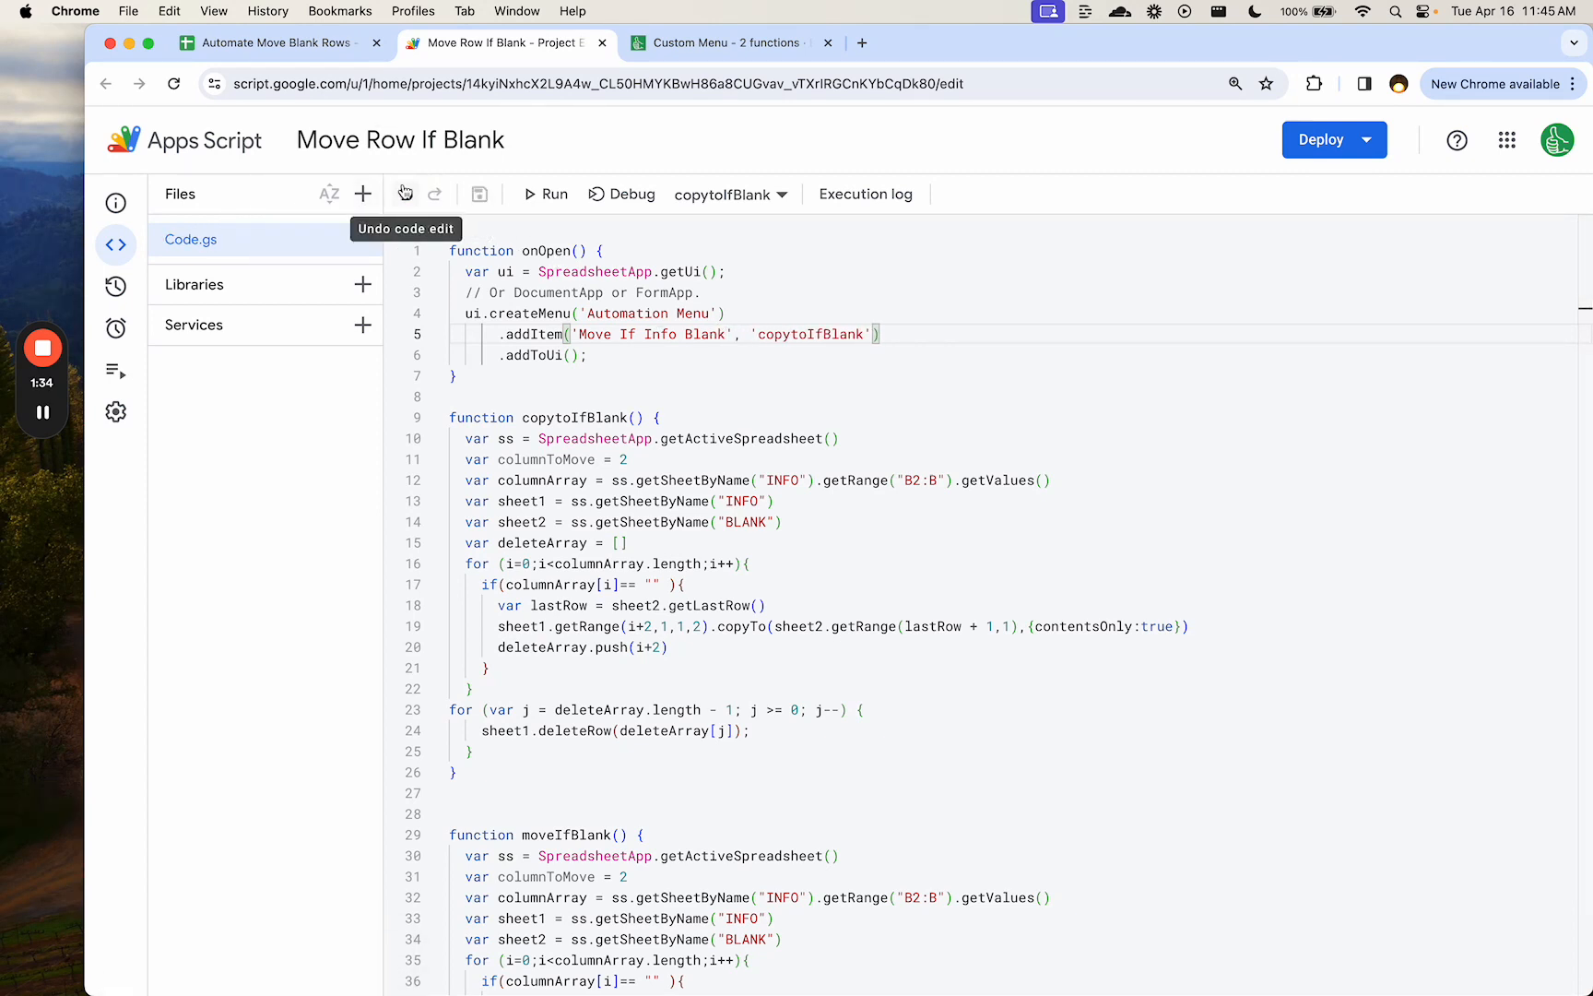
- Reload the Automate Move Blank Rows spreadsheet and clear cells B3:B5 on the INFO sheet
{"action": "left_click", "coordinate": [269, 42]}
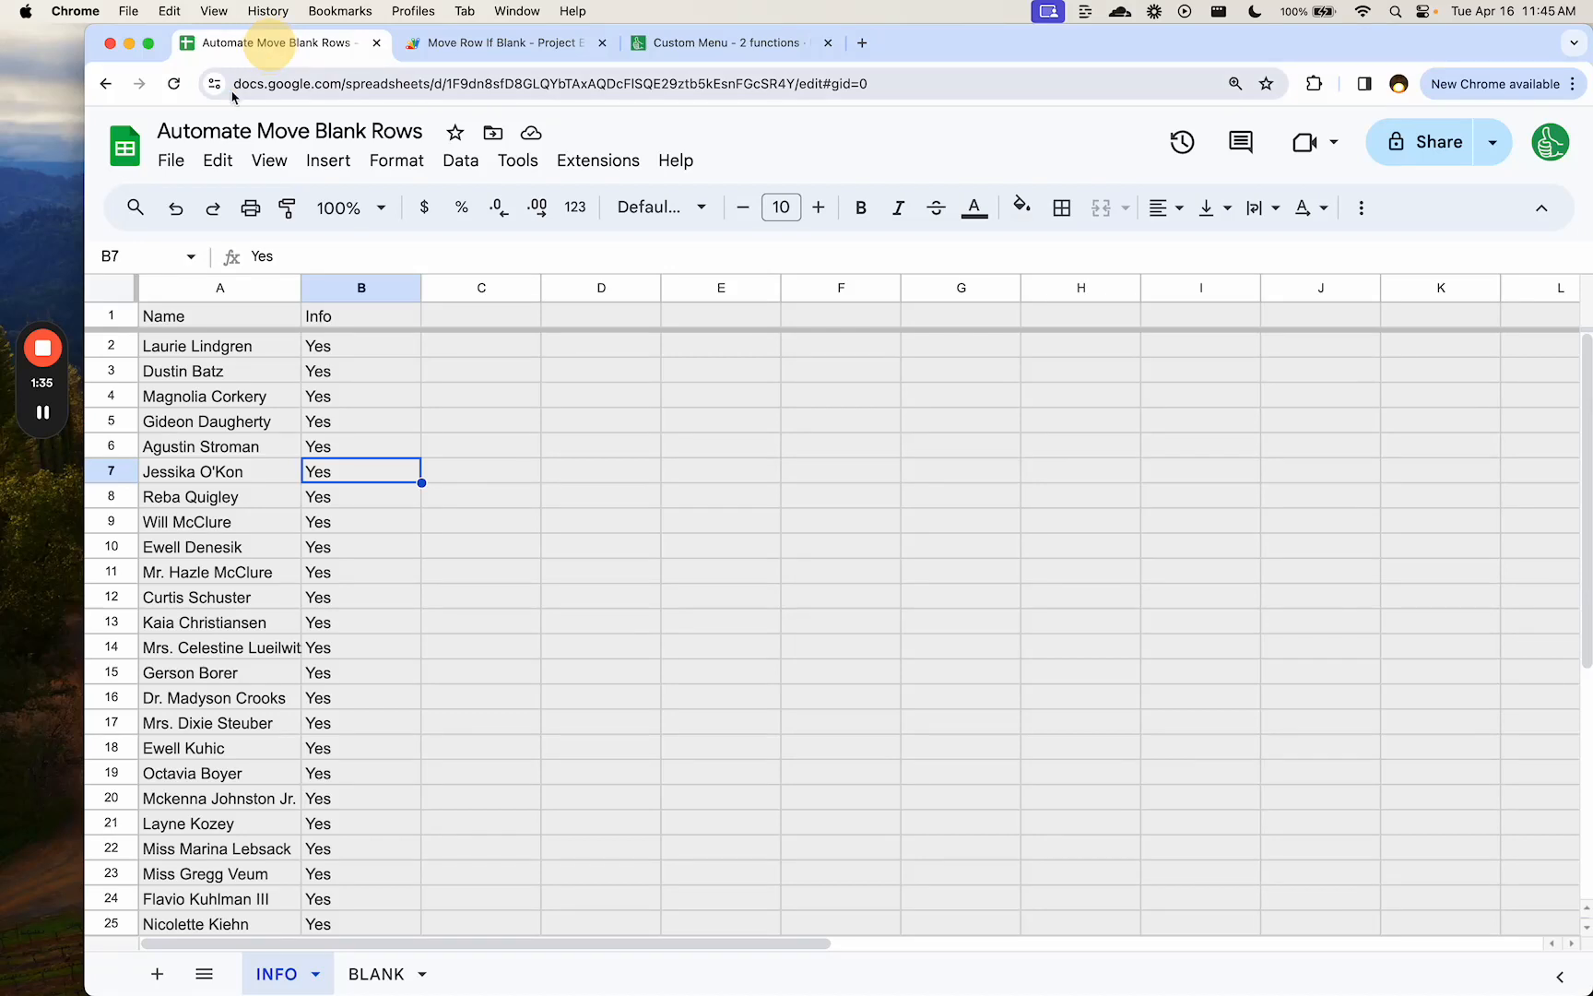
{"action": "left_click", "coordinate": [174, 83]}
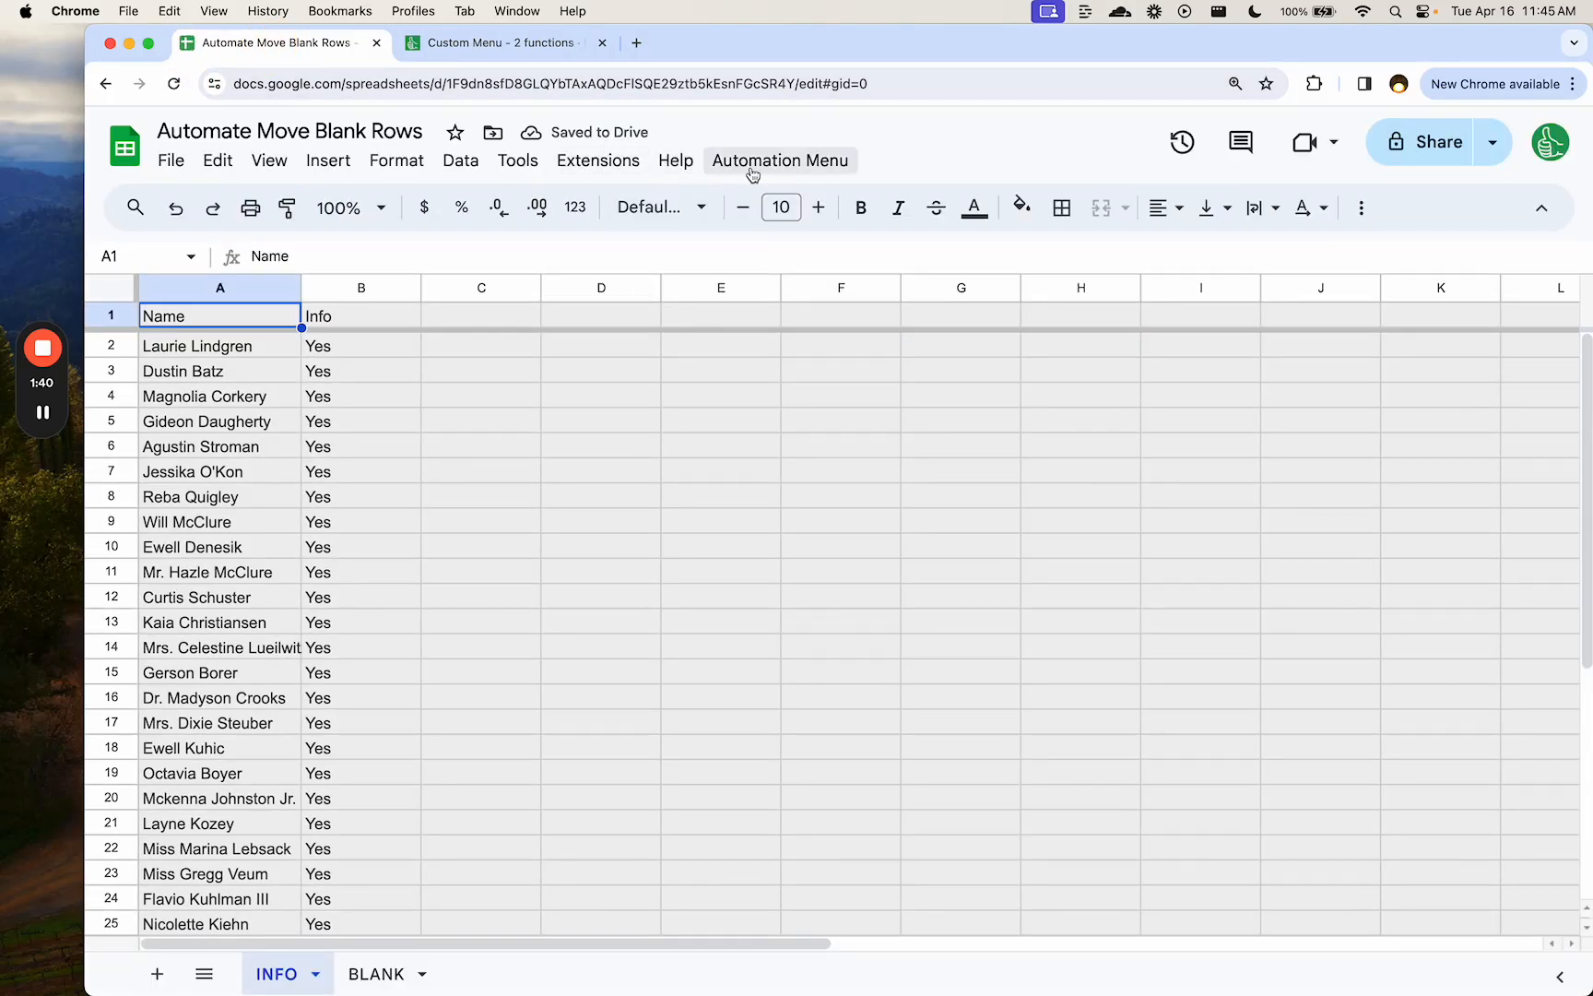
{"action": "left_click_drag", "start_coordinate": [346, 373], "coordinate": [313, 420]}
{"action": "key", "text": "Delete"}
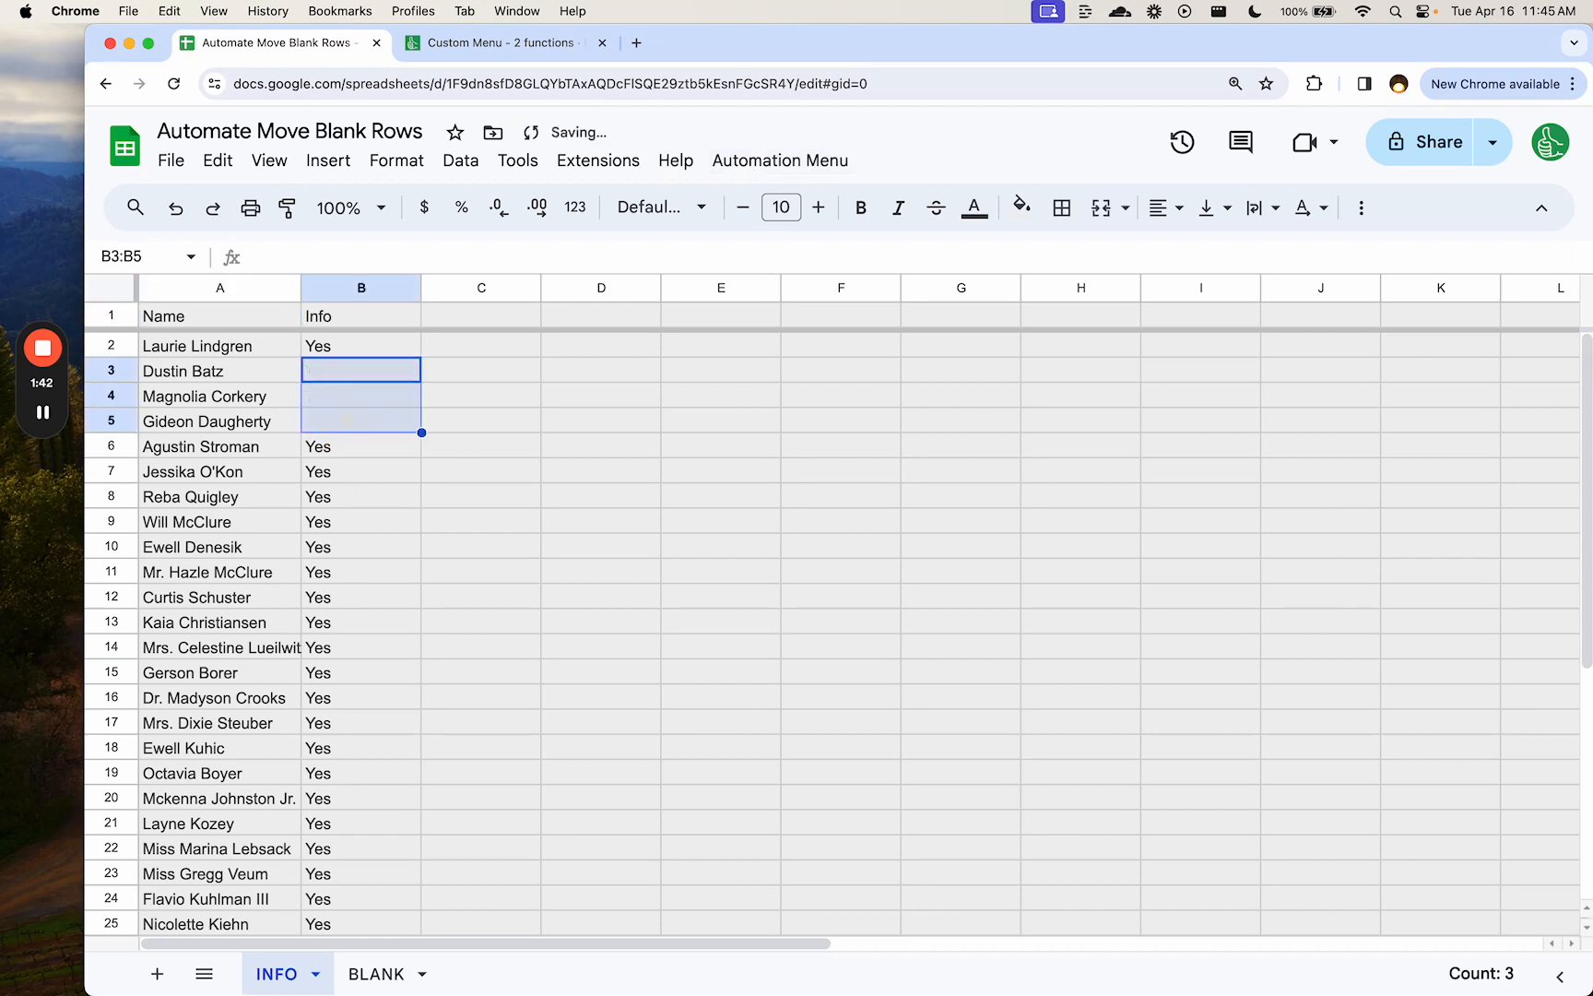
- Review the first row with blank info and the BLANK sheet's existing rows, ending back on the INFO sheet
{"action": "left_click", "coordinate": [201, 381]}
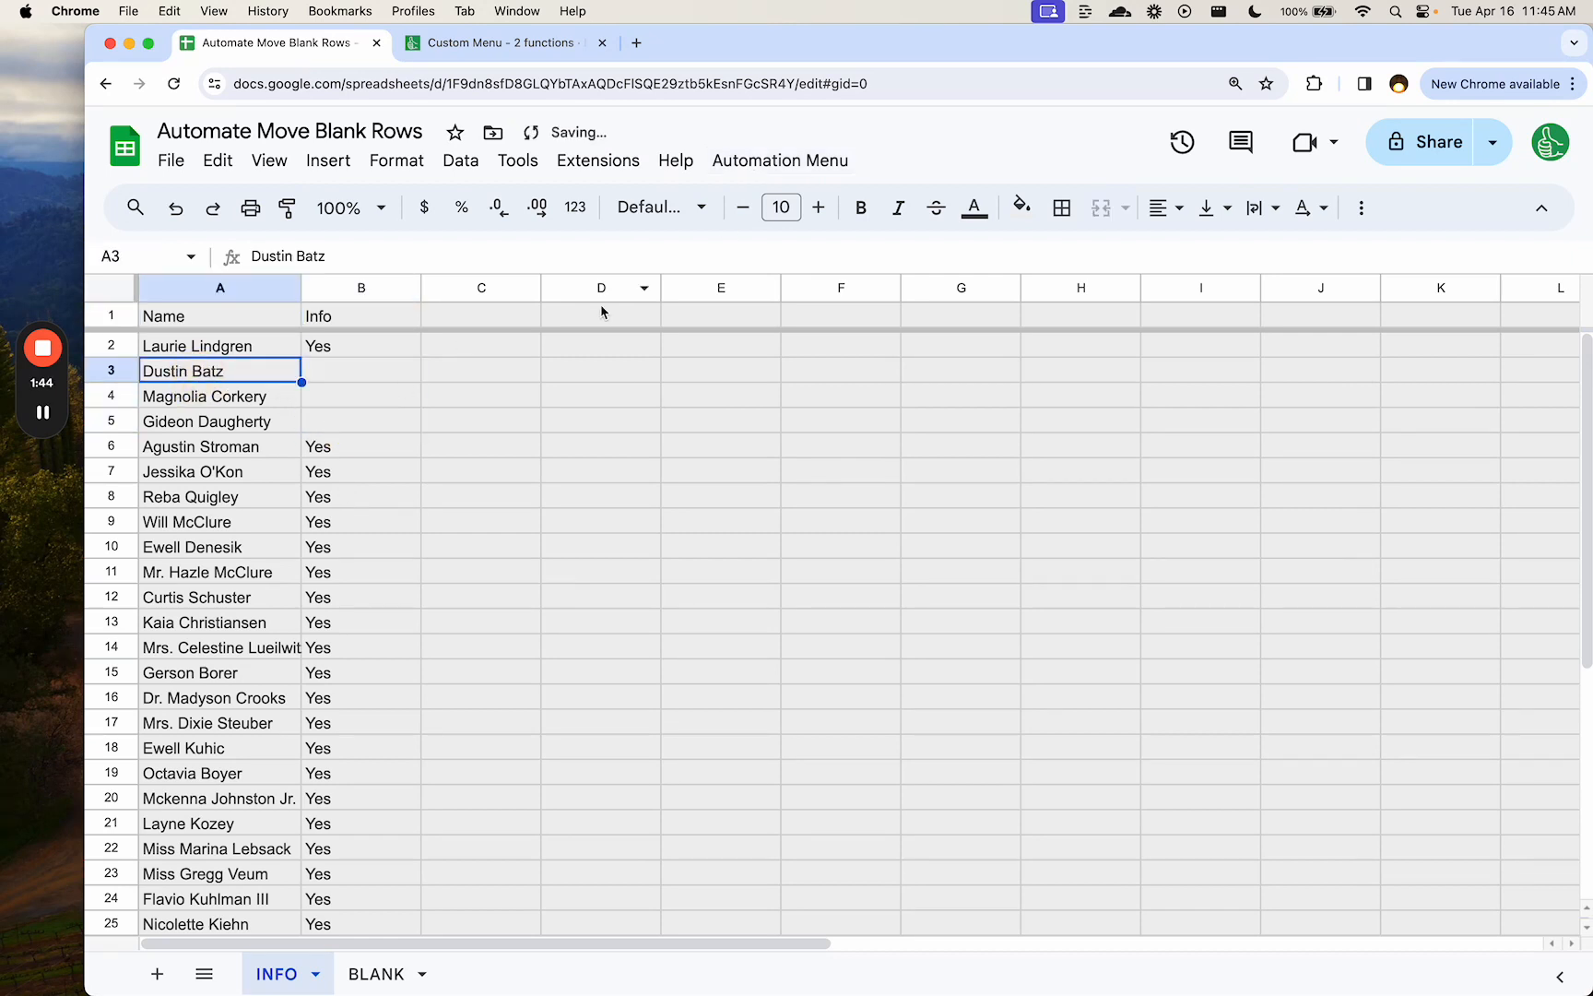
{"action": "left_click", "coordinate": [371, 970]}
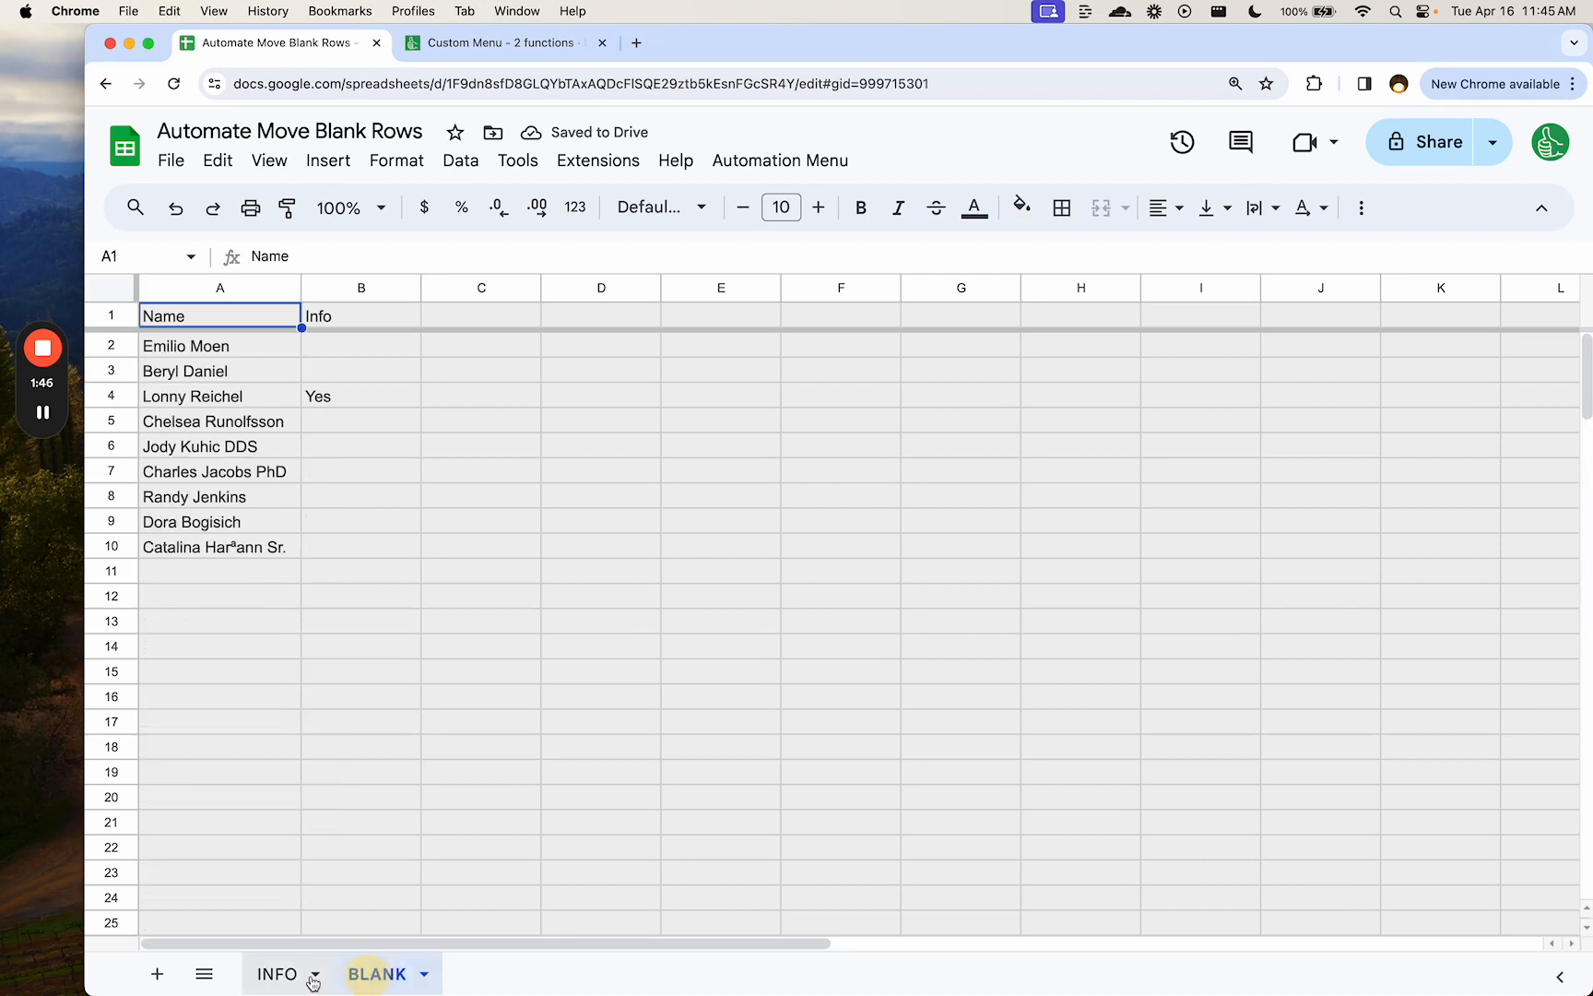
{"action": "left_click", "coordinate": [284, 973]}
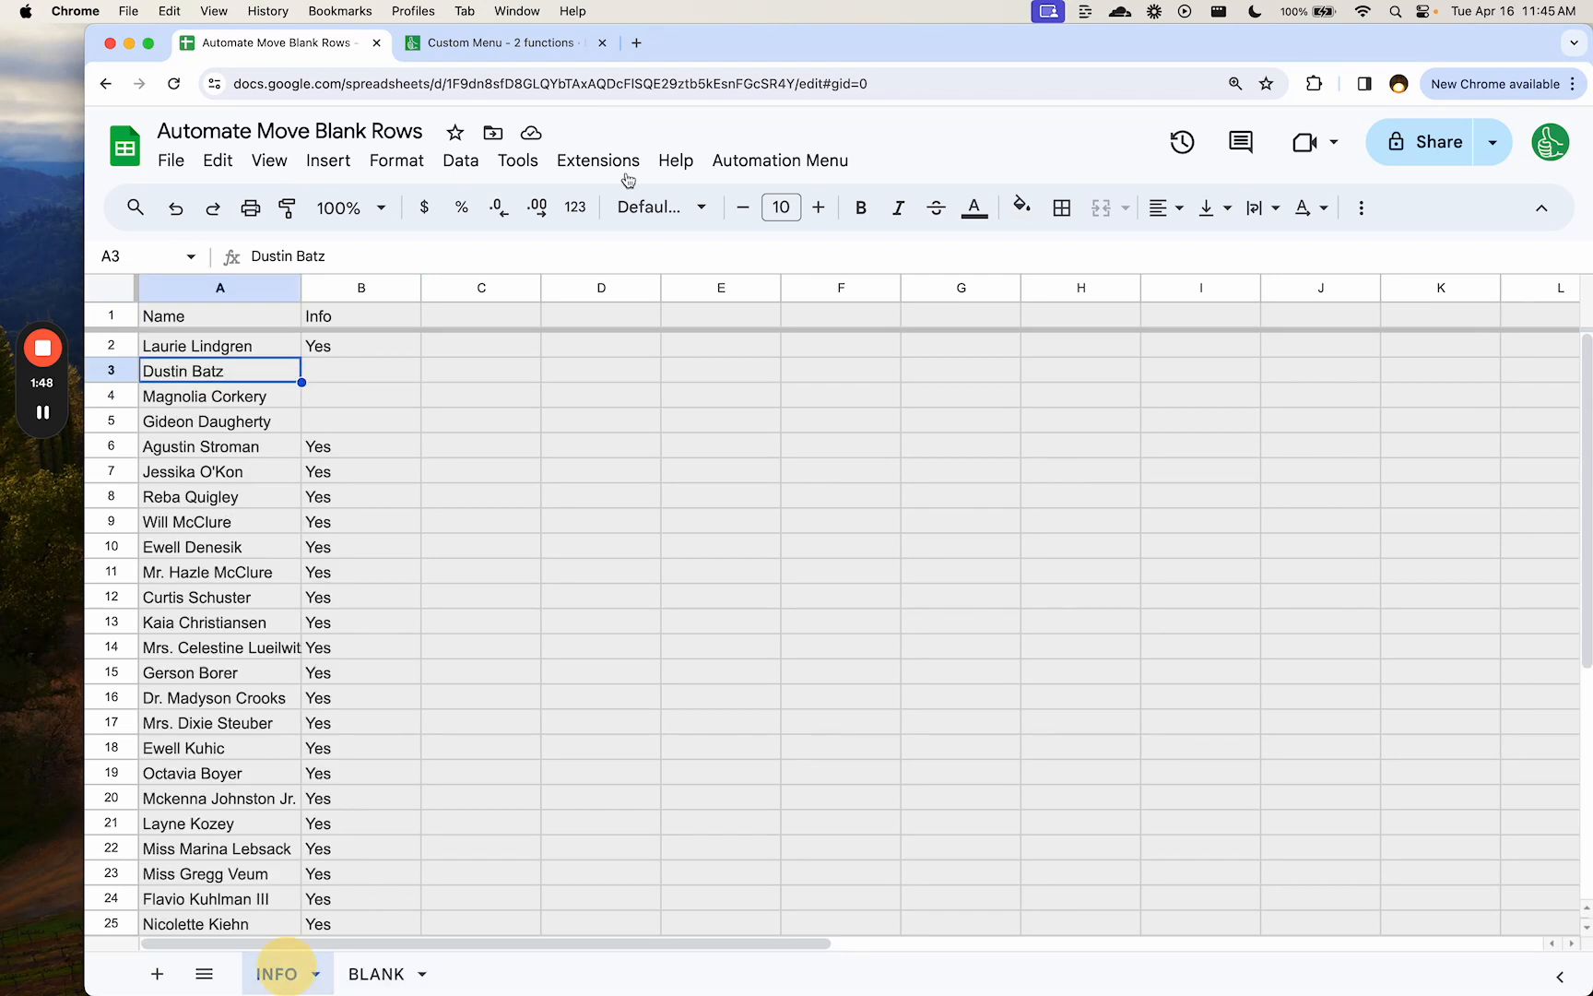
- Authorize the attached script and run Move If Info Blank from the Automation Menu on the INFO sheet
{"action": "left_click", "coordinate": [805, 166]}
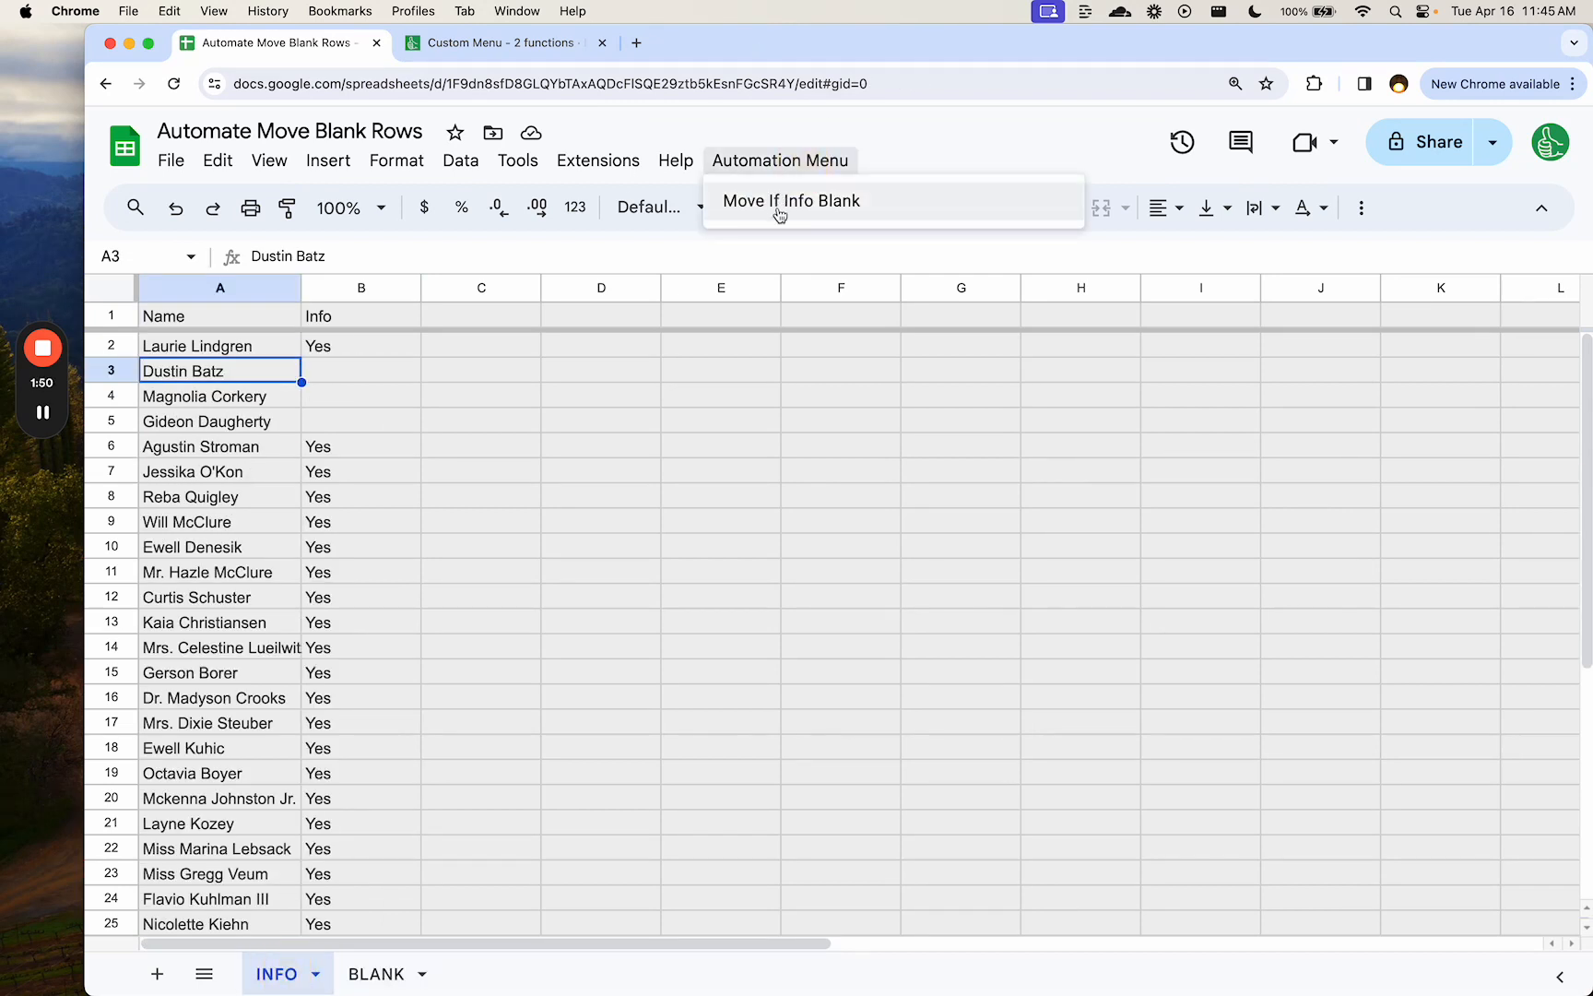
{"action": "left_click", "coordinate": [830, 205]}
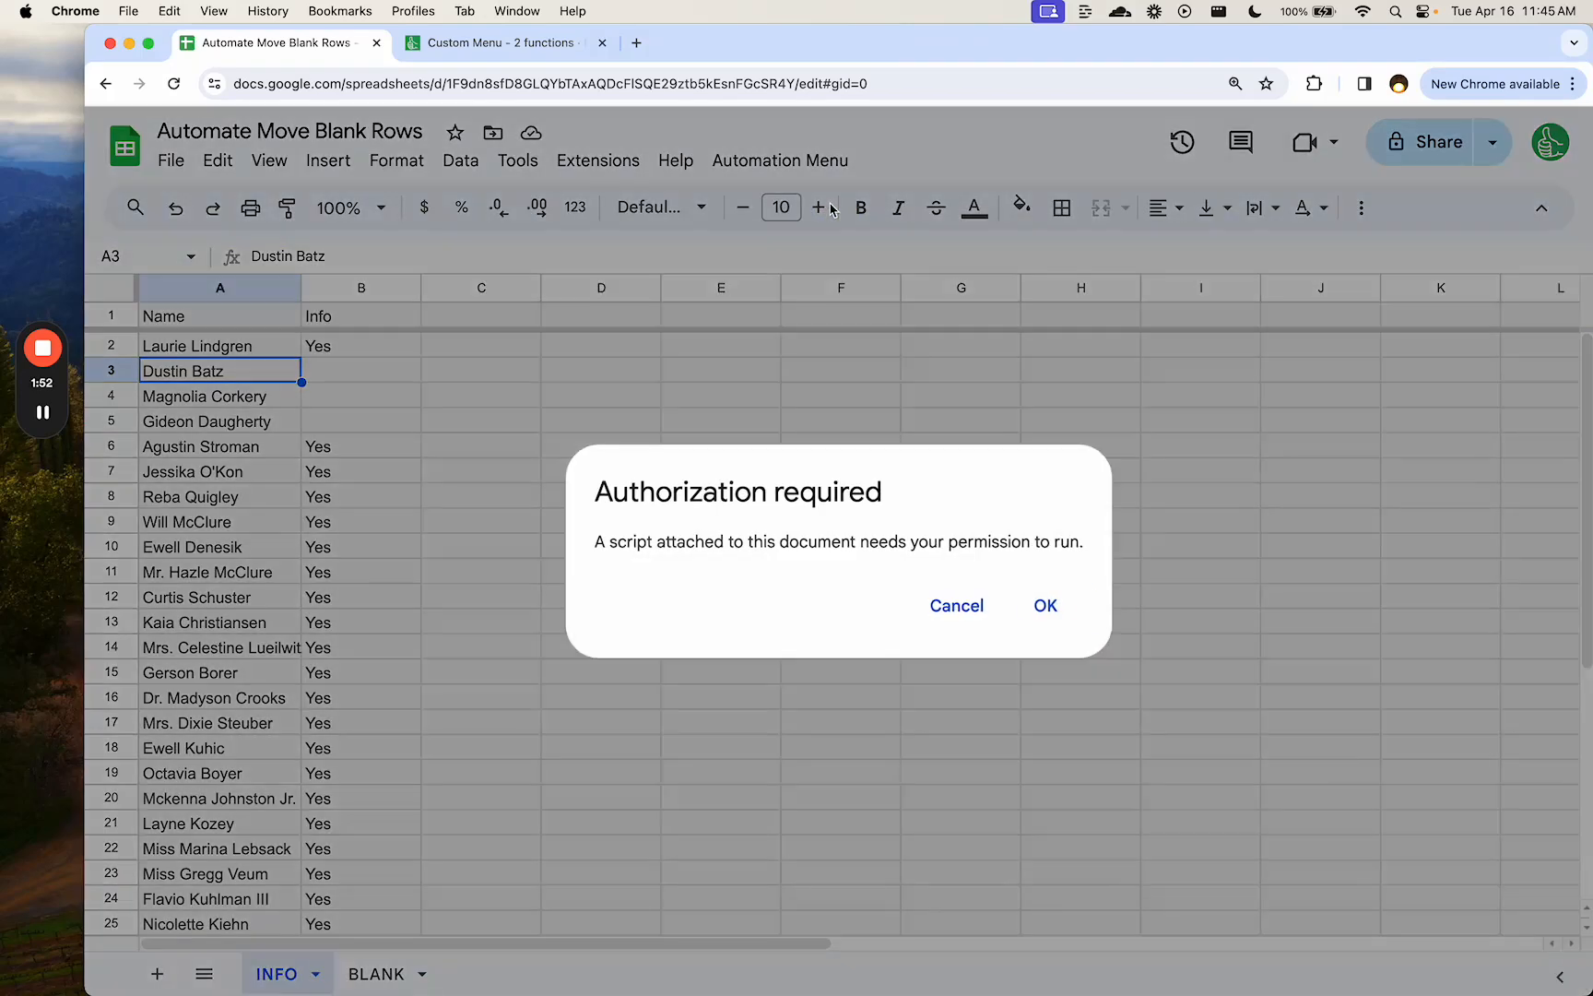
{"action": "left_click", "coordinate": [1036, 583]}
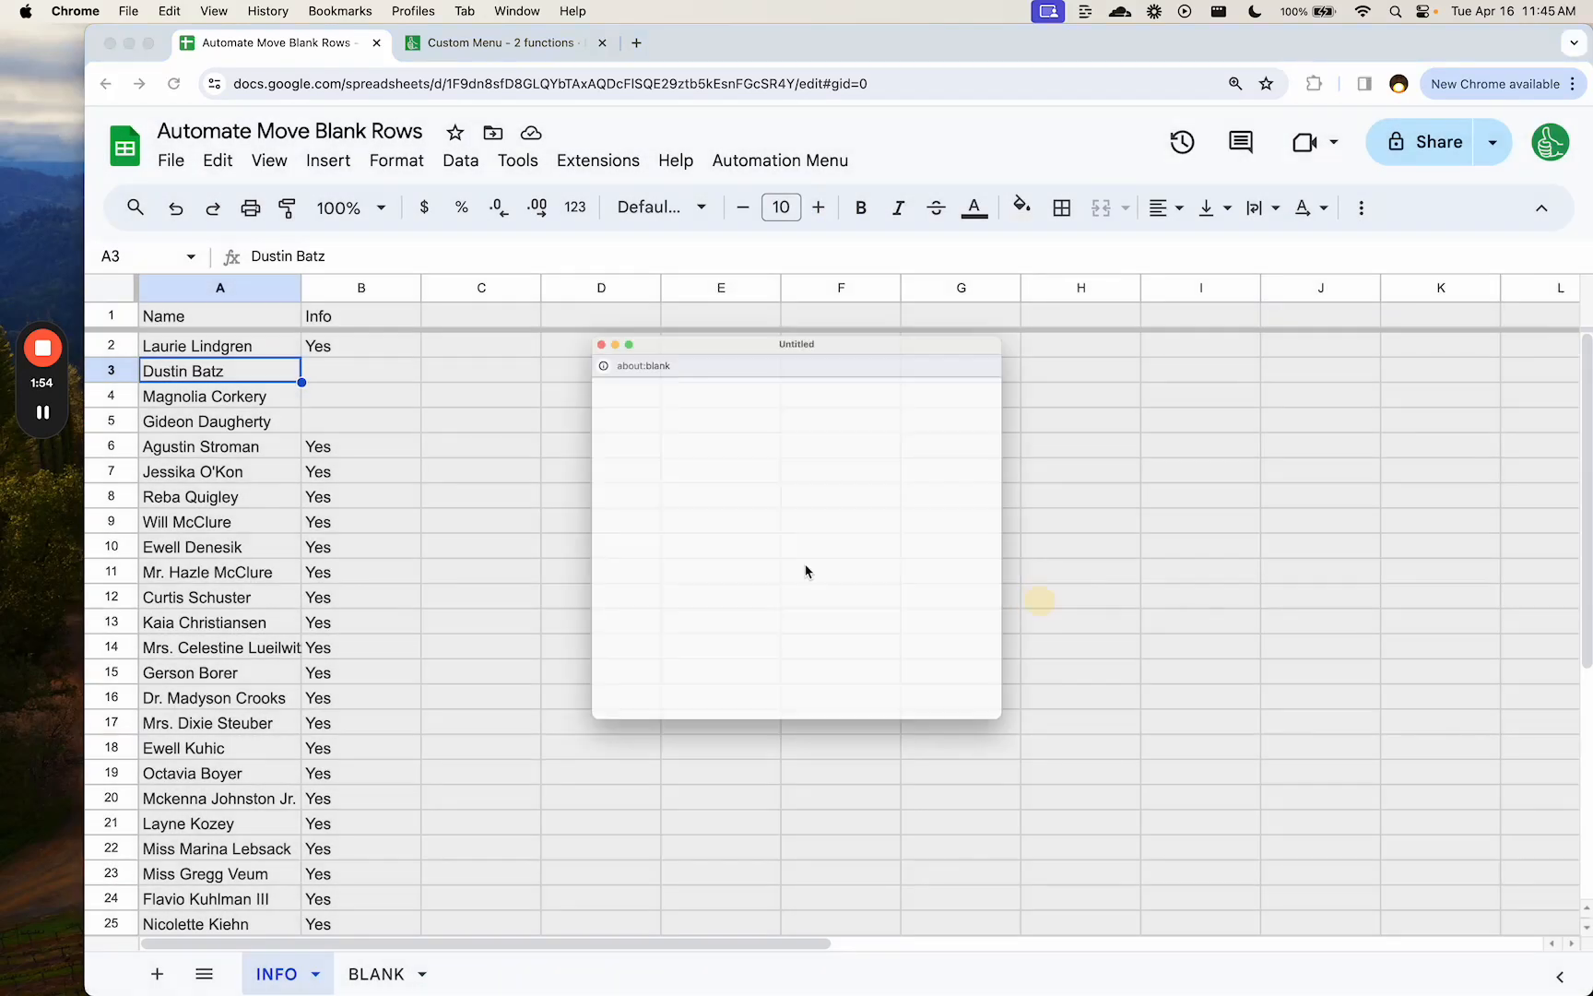
{"action": "left_click", "coordinate": [373, 397]}
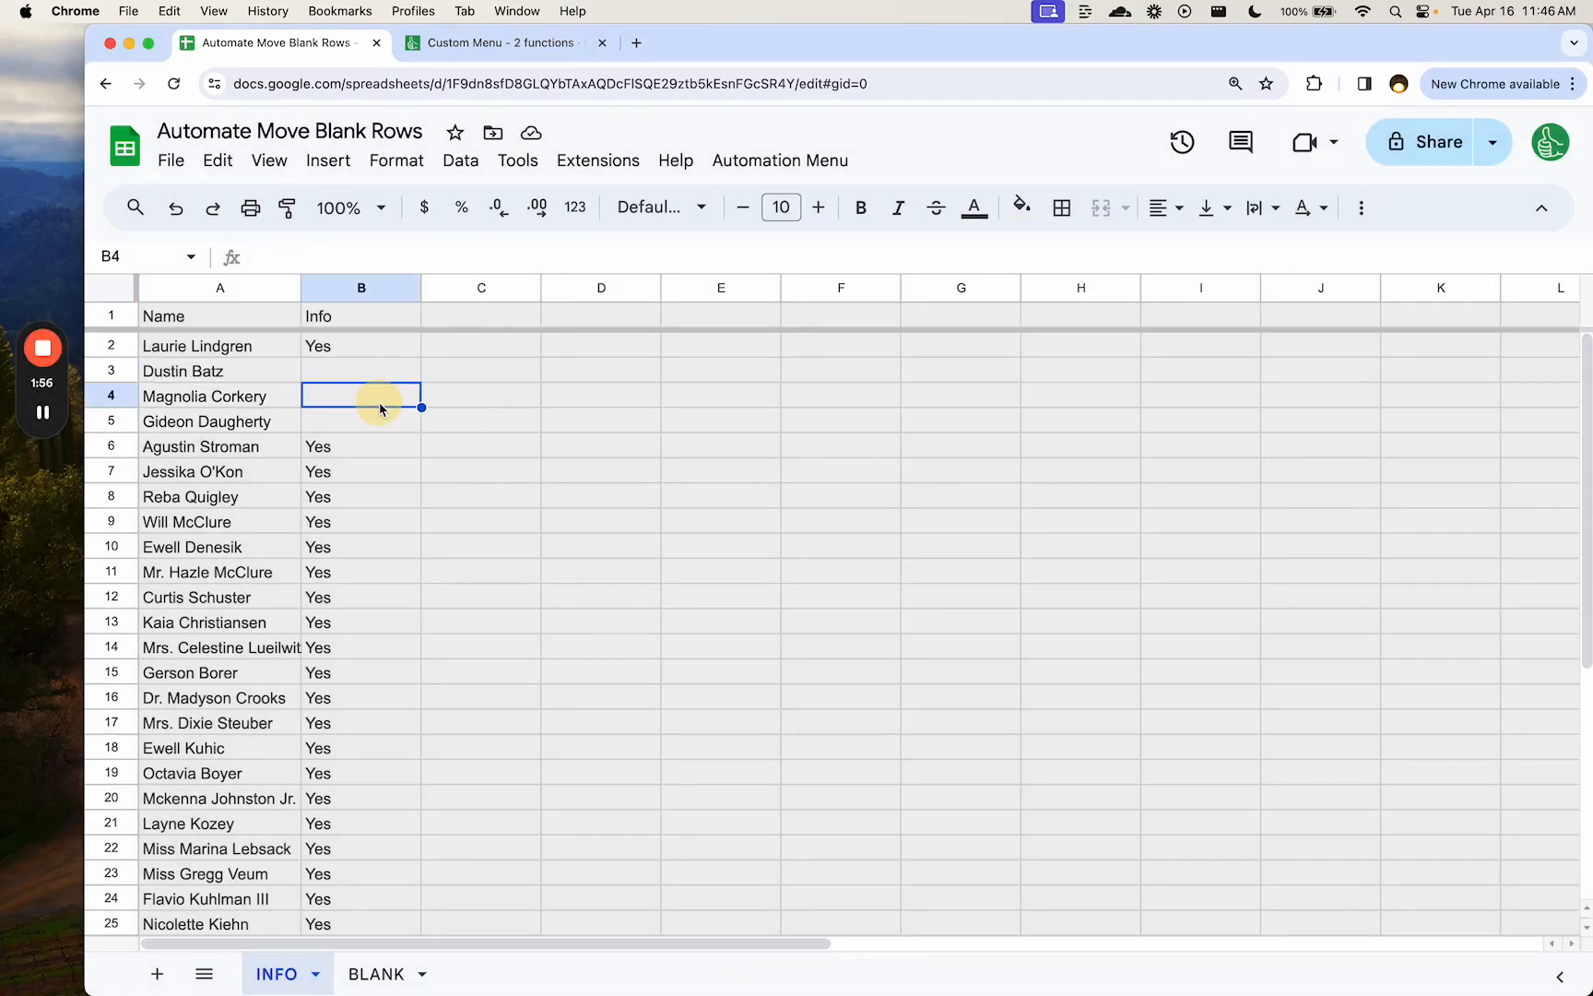
{"action": "left_click", "coordinate": [758, 162]}
{"action": "left_click", "coordinate": [764, 200]}
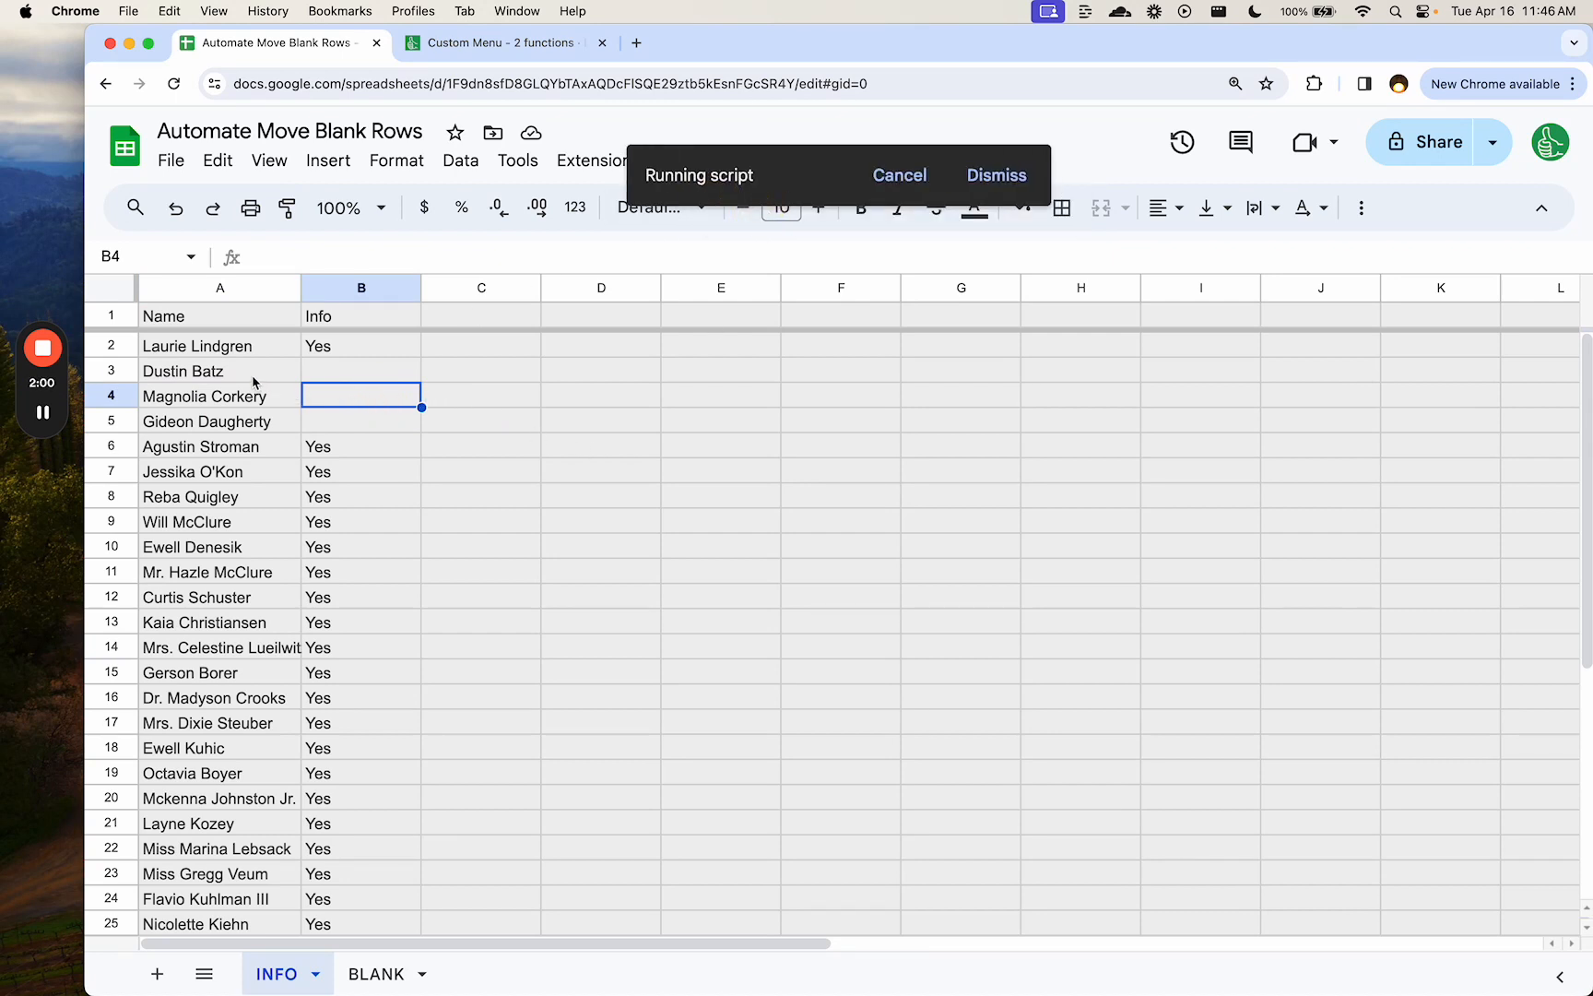
- Check the newly moved rows at the end of the BLANK sheet and return to the INFO sheet
{"action": "left_click", "coordinate": [399, 977]}
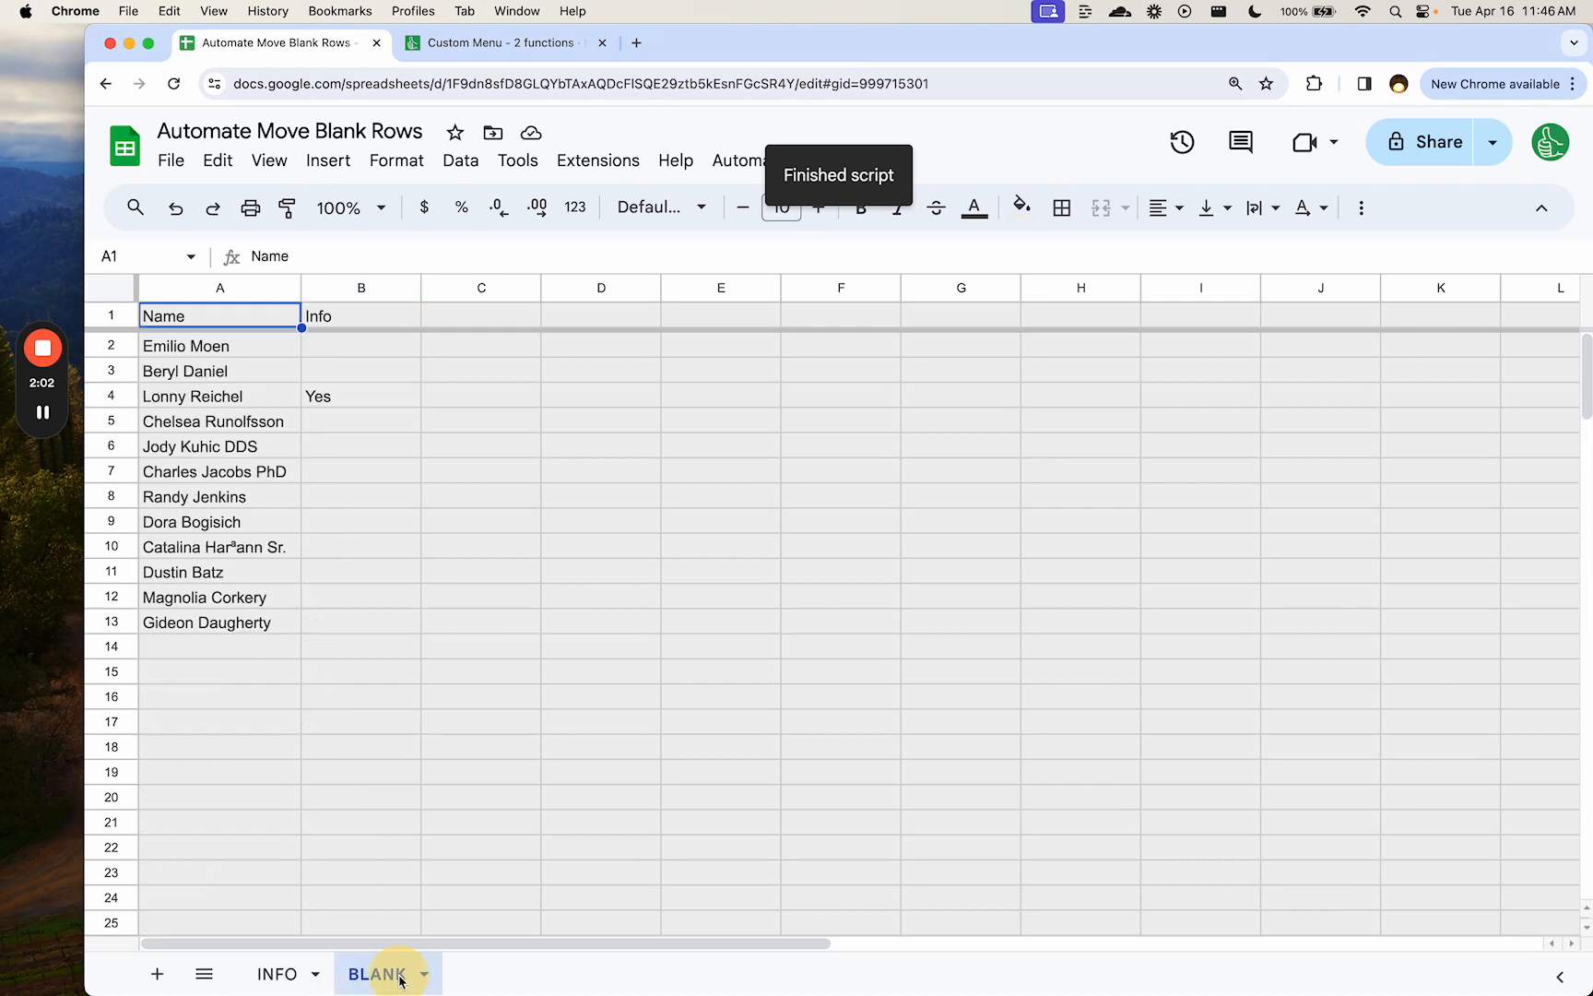
{"action": "left_click_drag", "start_coordinate": [212, 597], "coordinate": [241, 569]}
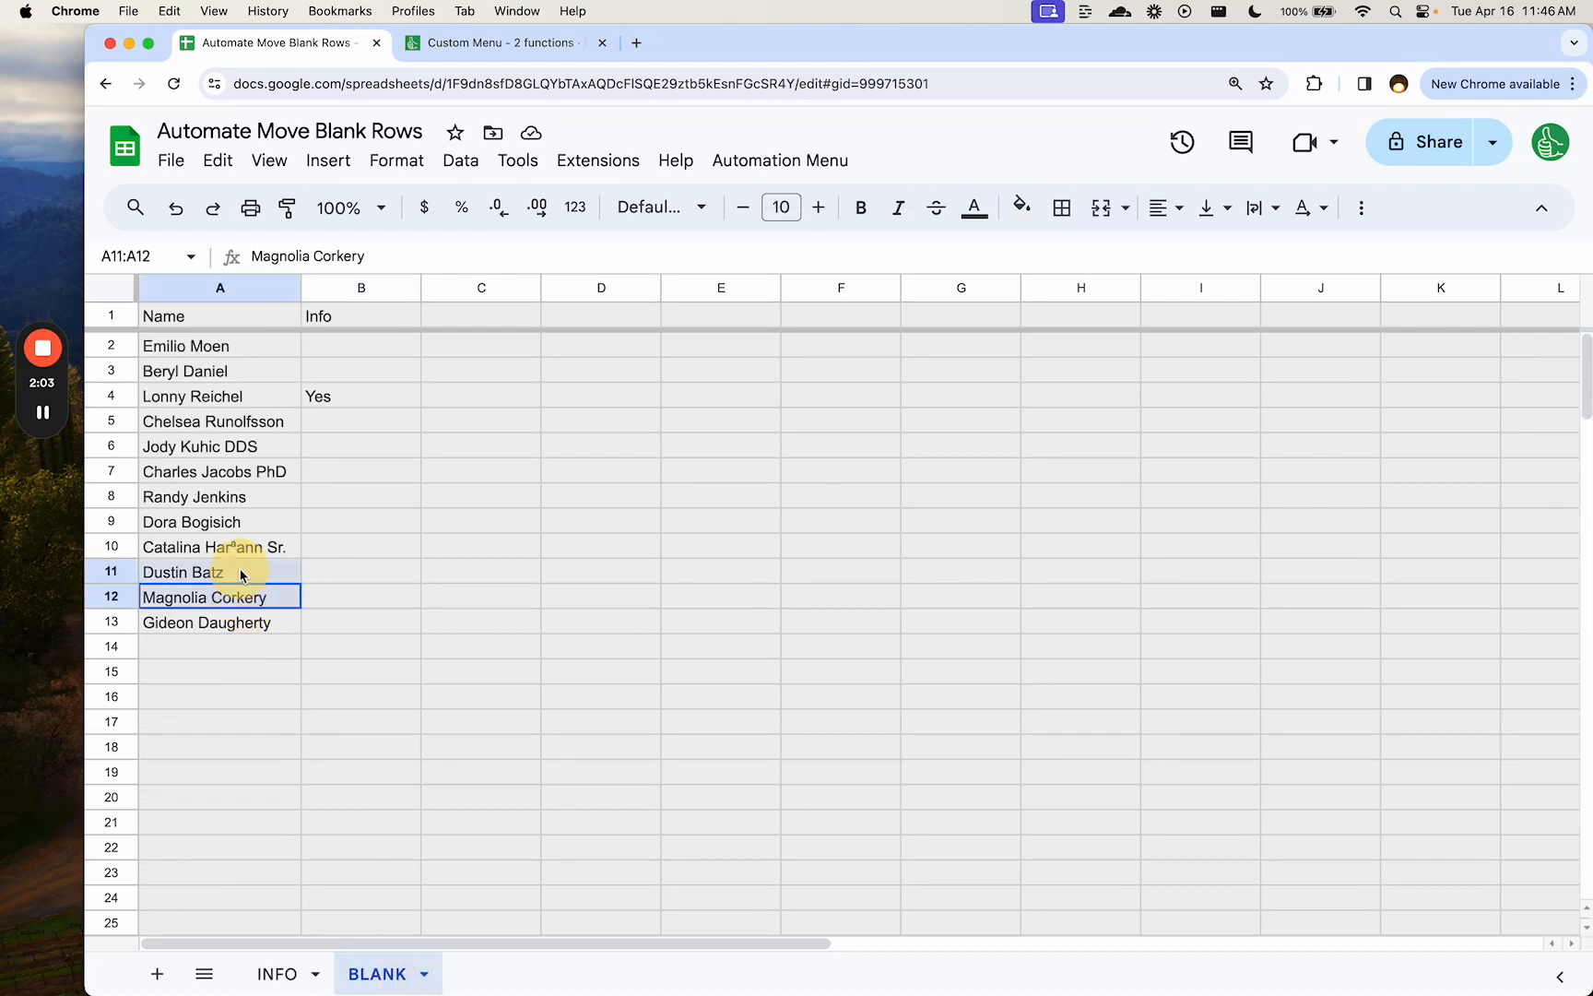
{"action": "left_click", "coordinate": [277, 974]}
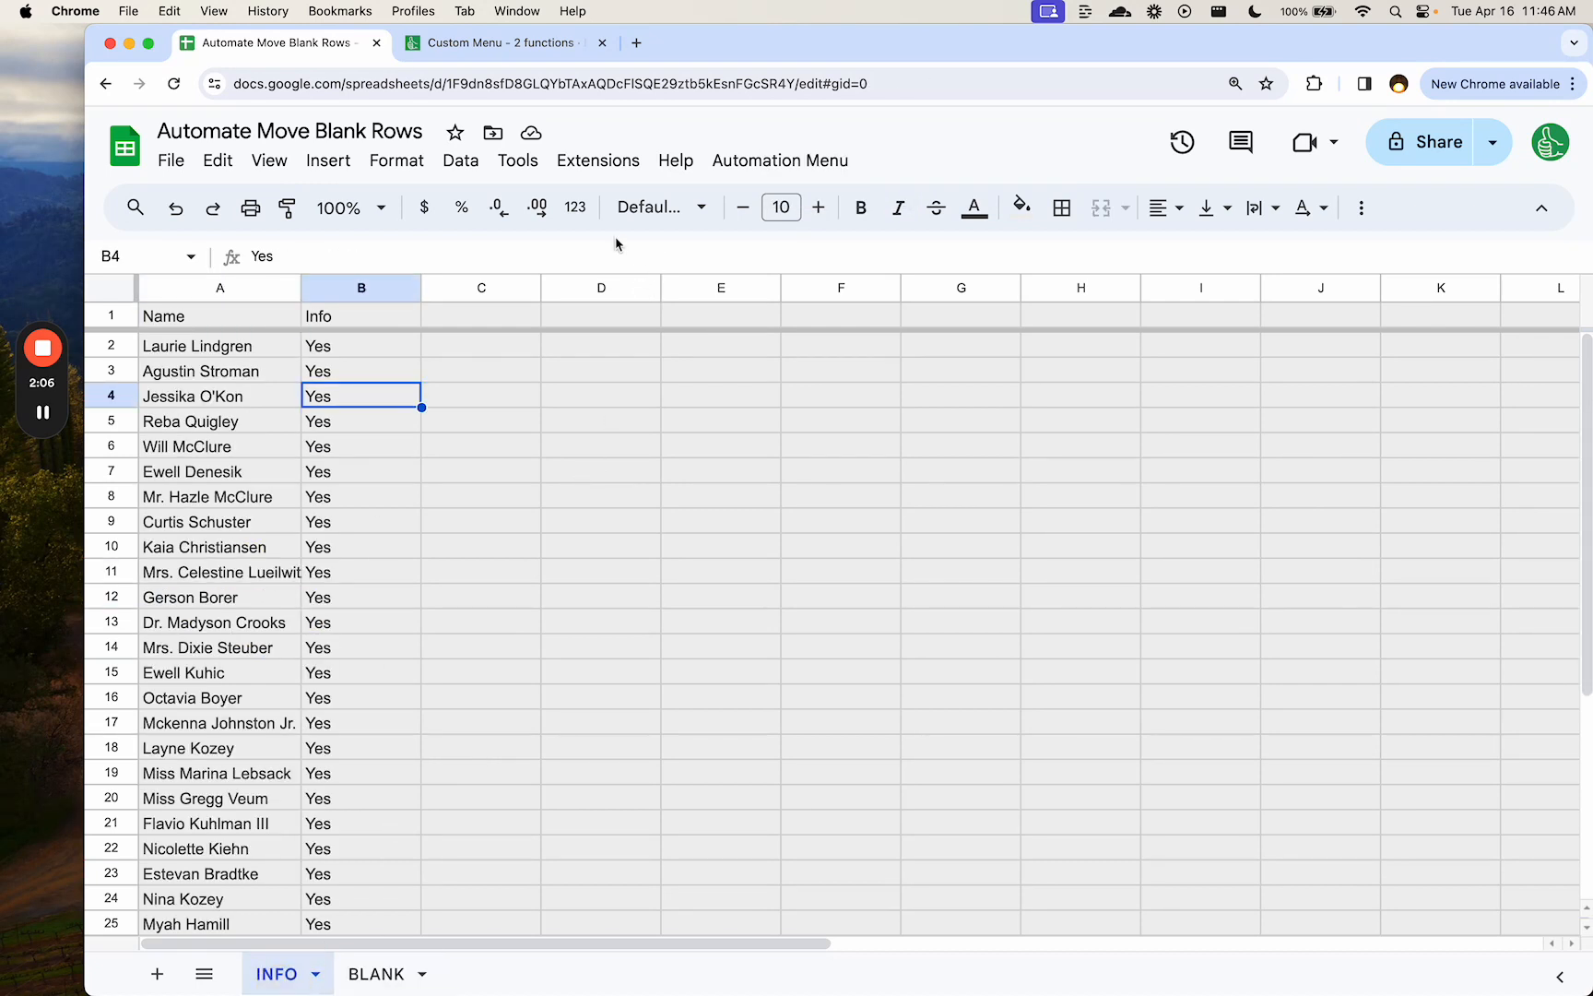
- Open the spreadsheet's Apps Script project, accept the signed-in account notice, and show the project's triggers
{"action": "left_click", "coordinate": [775, 163]}
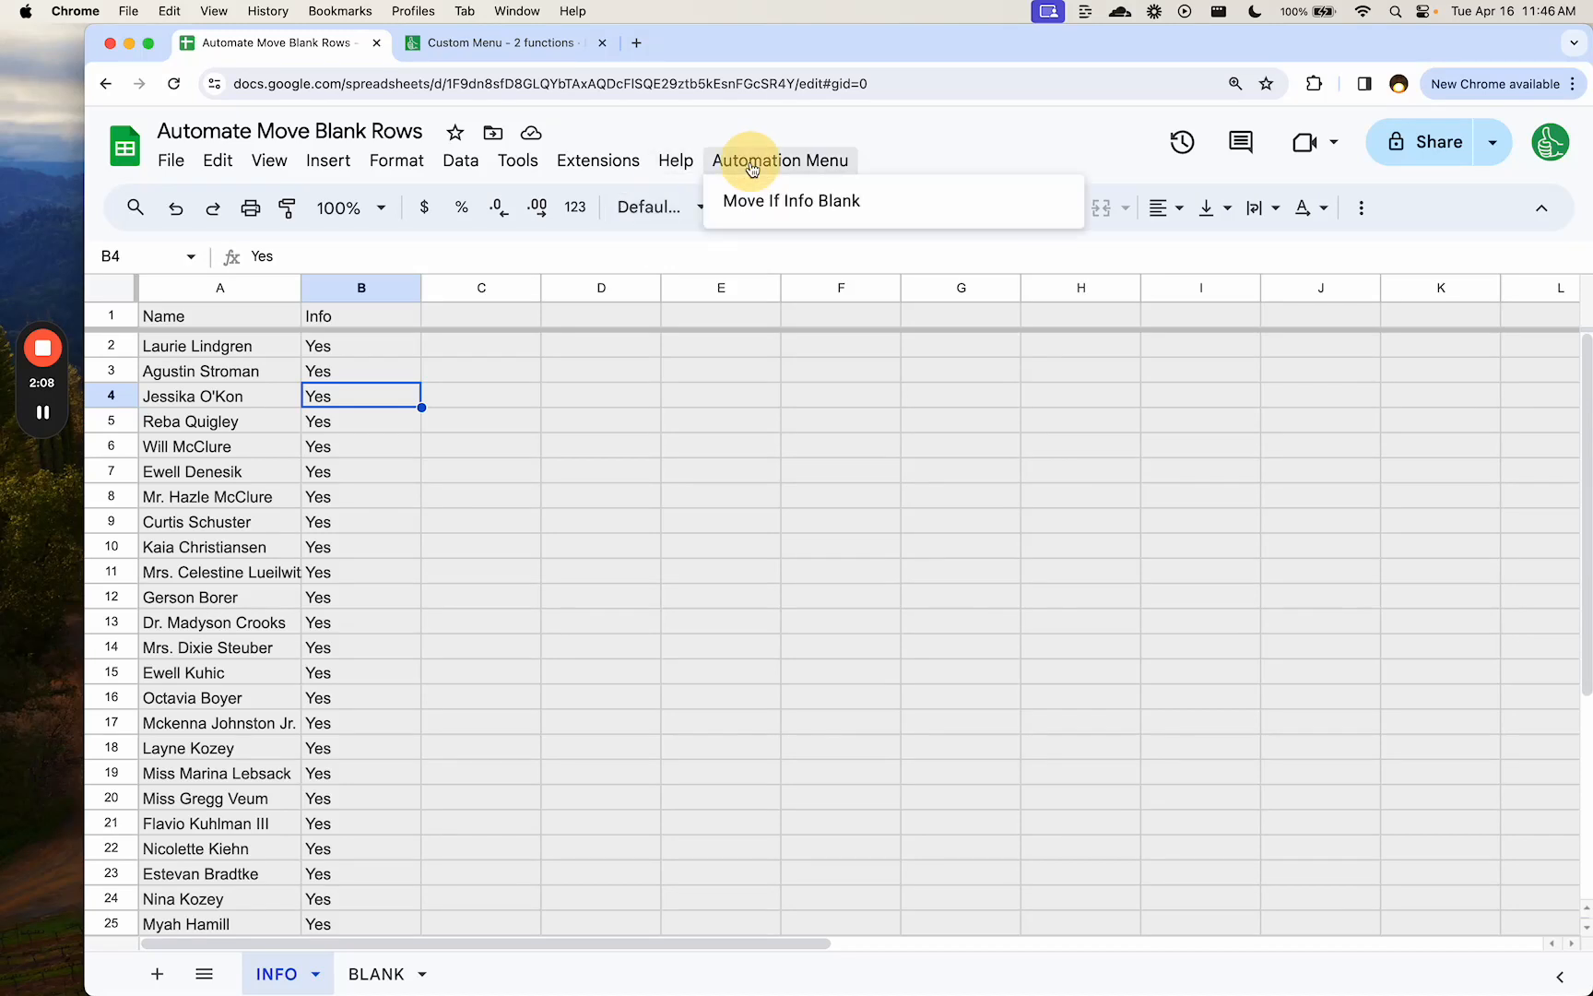
{"action": "mouse_move", "coordinate": [599, 168]}
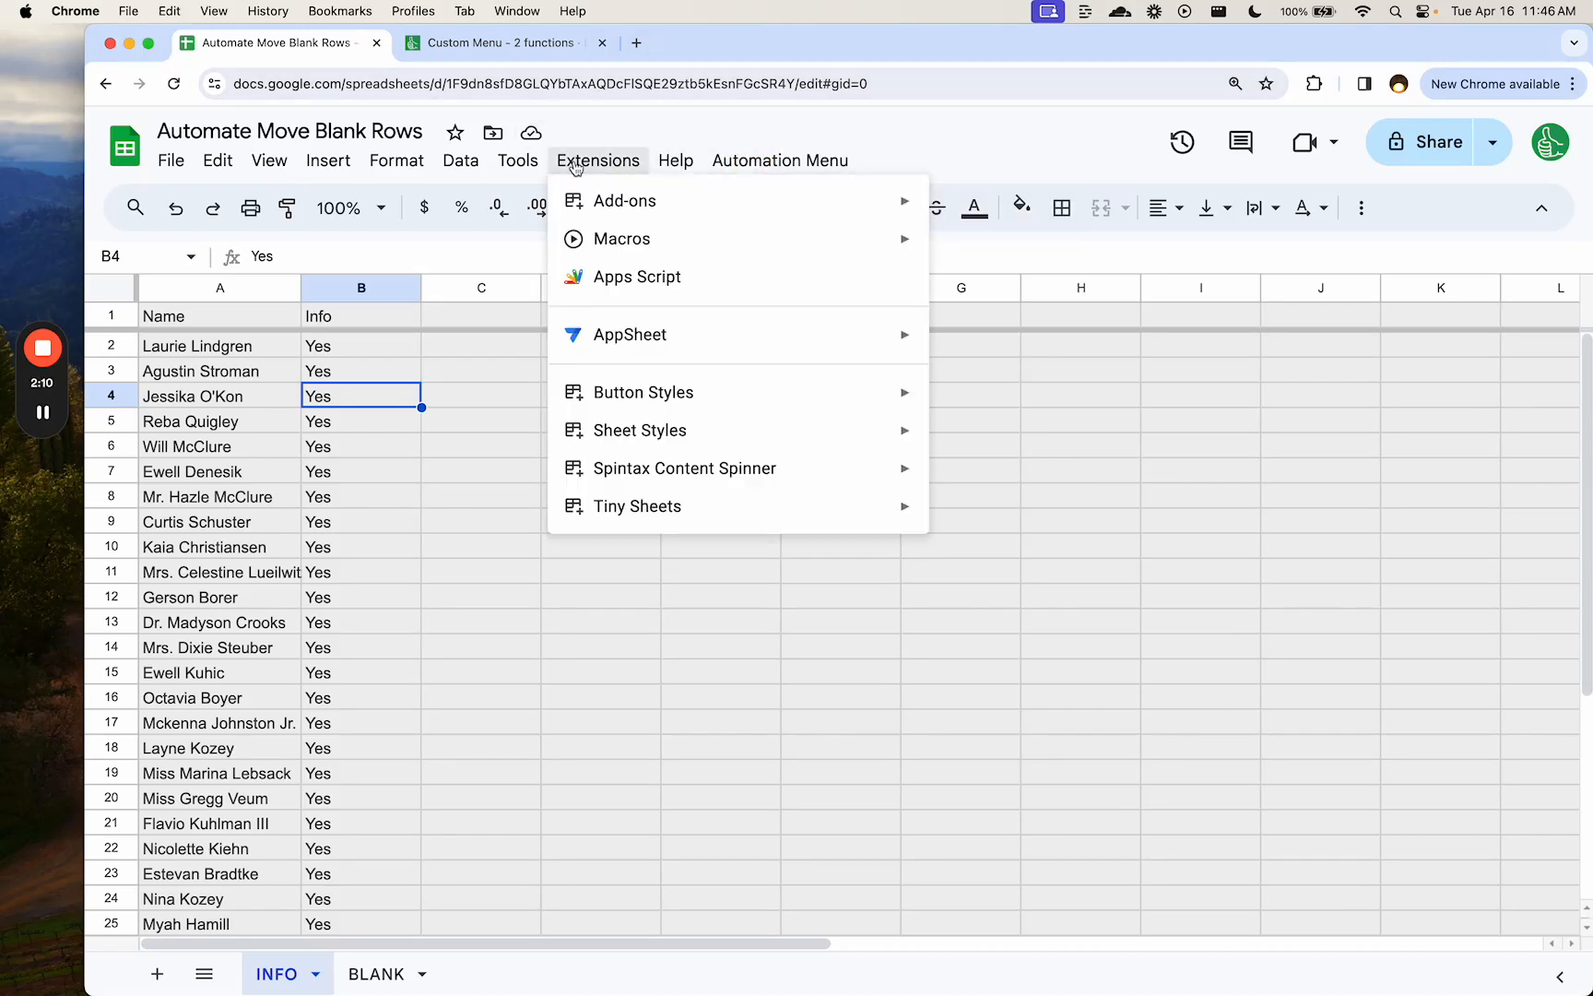
{"action": "left_click", "coordinate": [635, 278]}
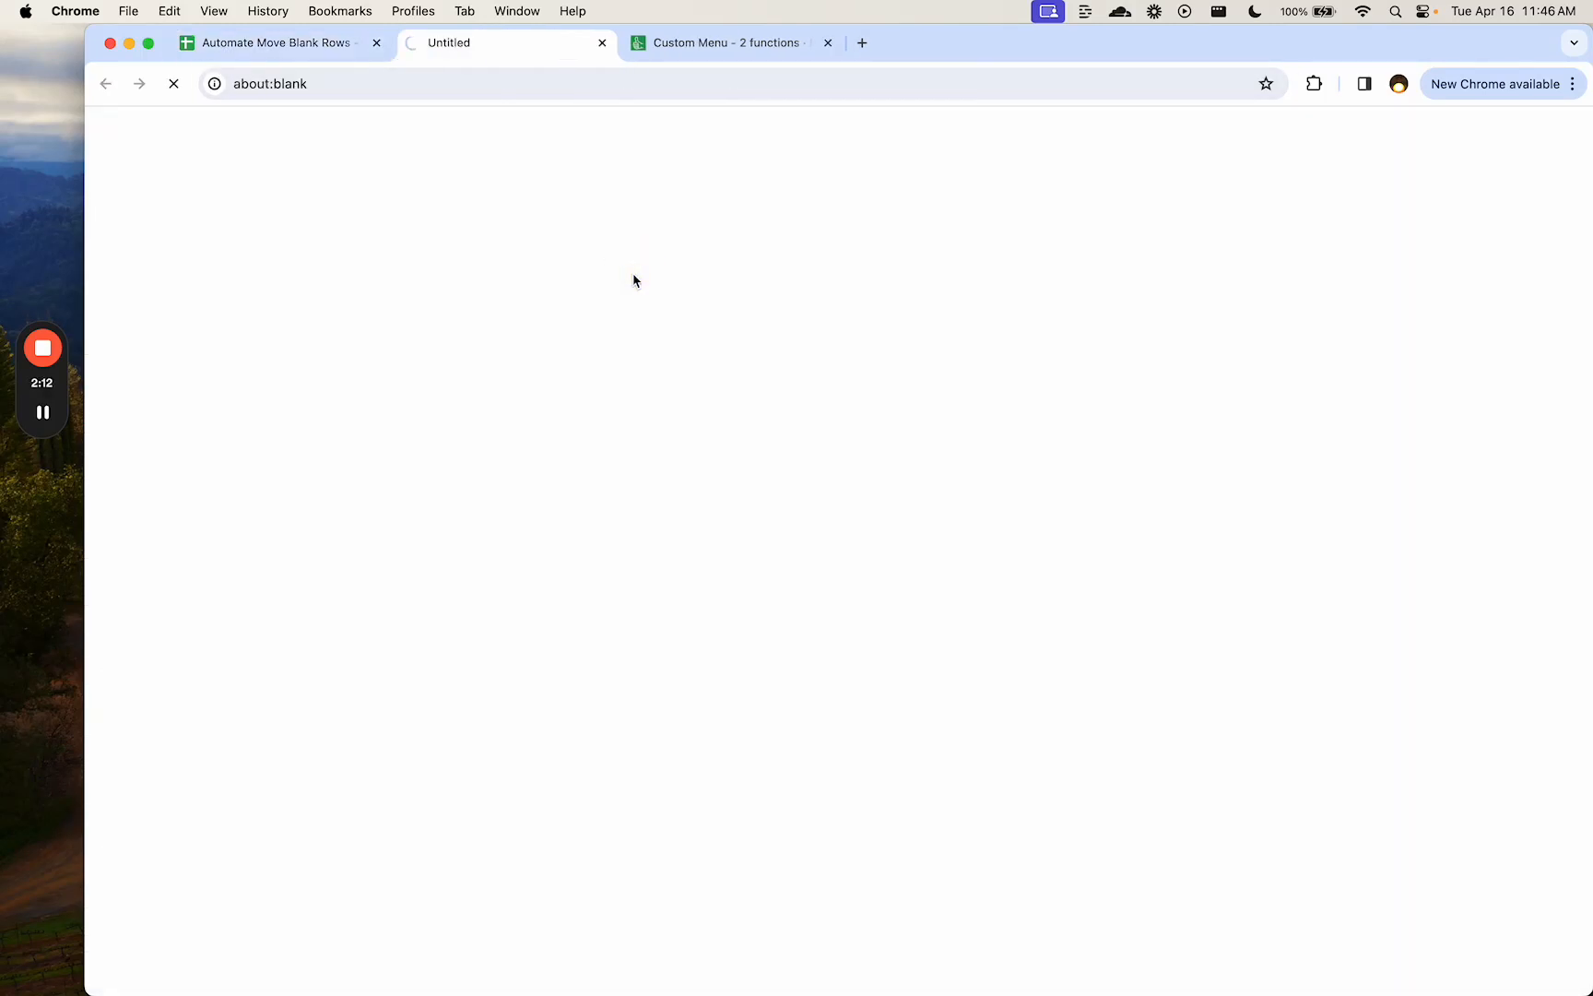
{"action": "left_click", "coordinate": [304, 42]}
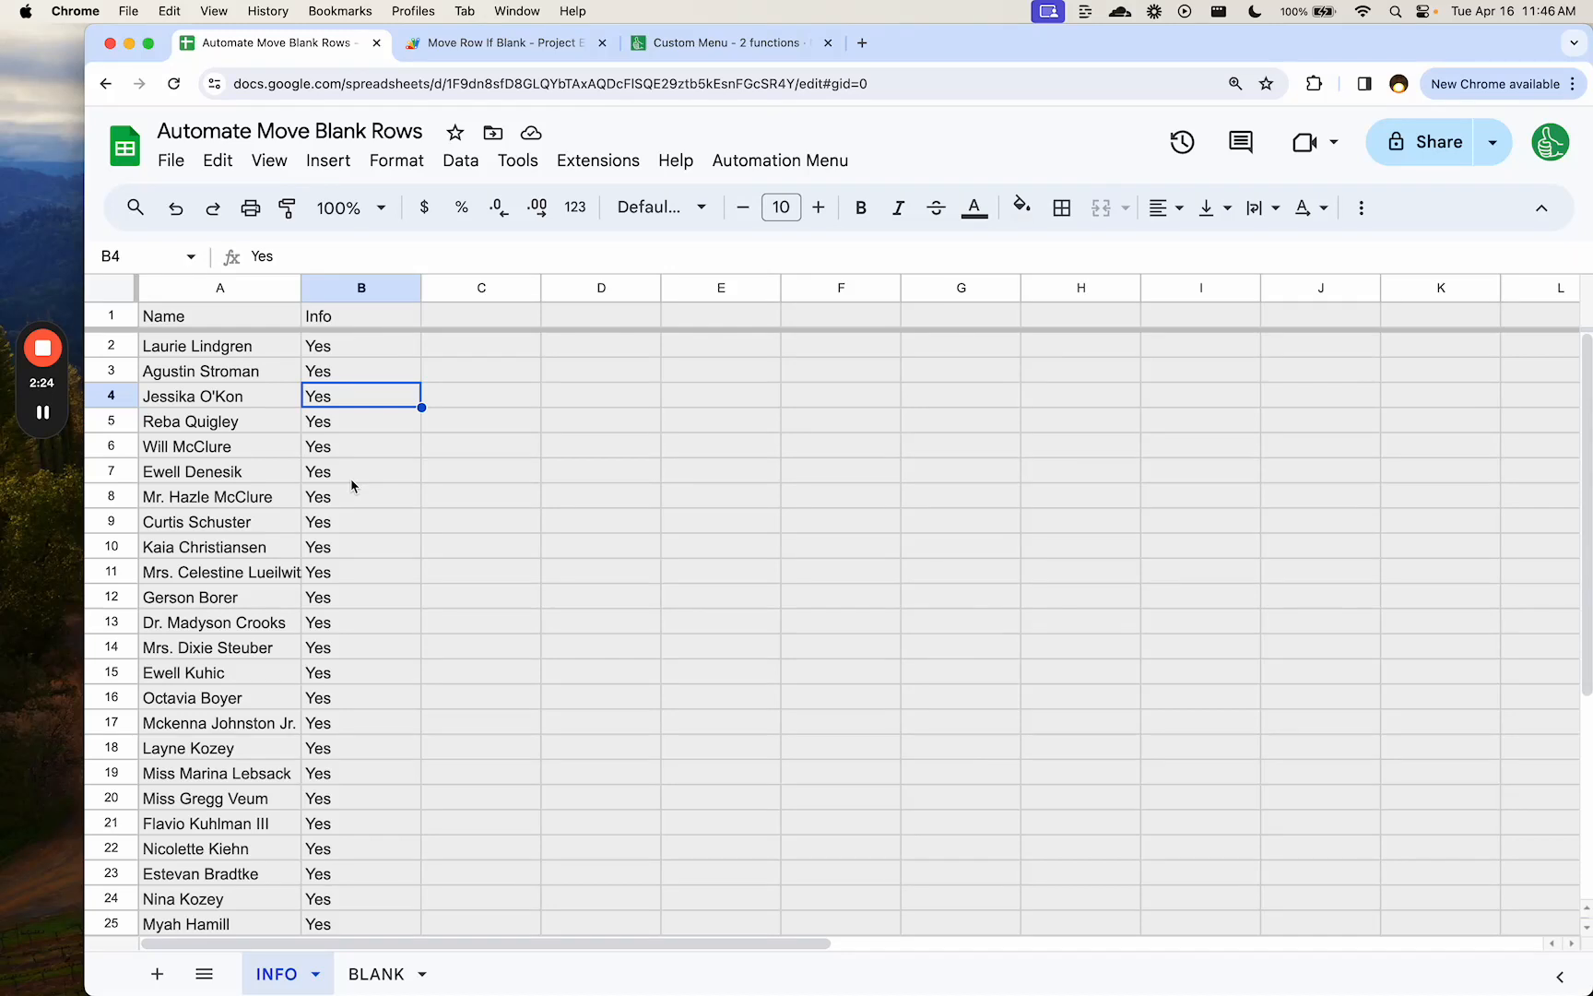
{"action": "left_click", "coordinate": [512, 43]}
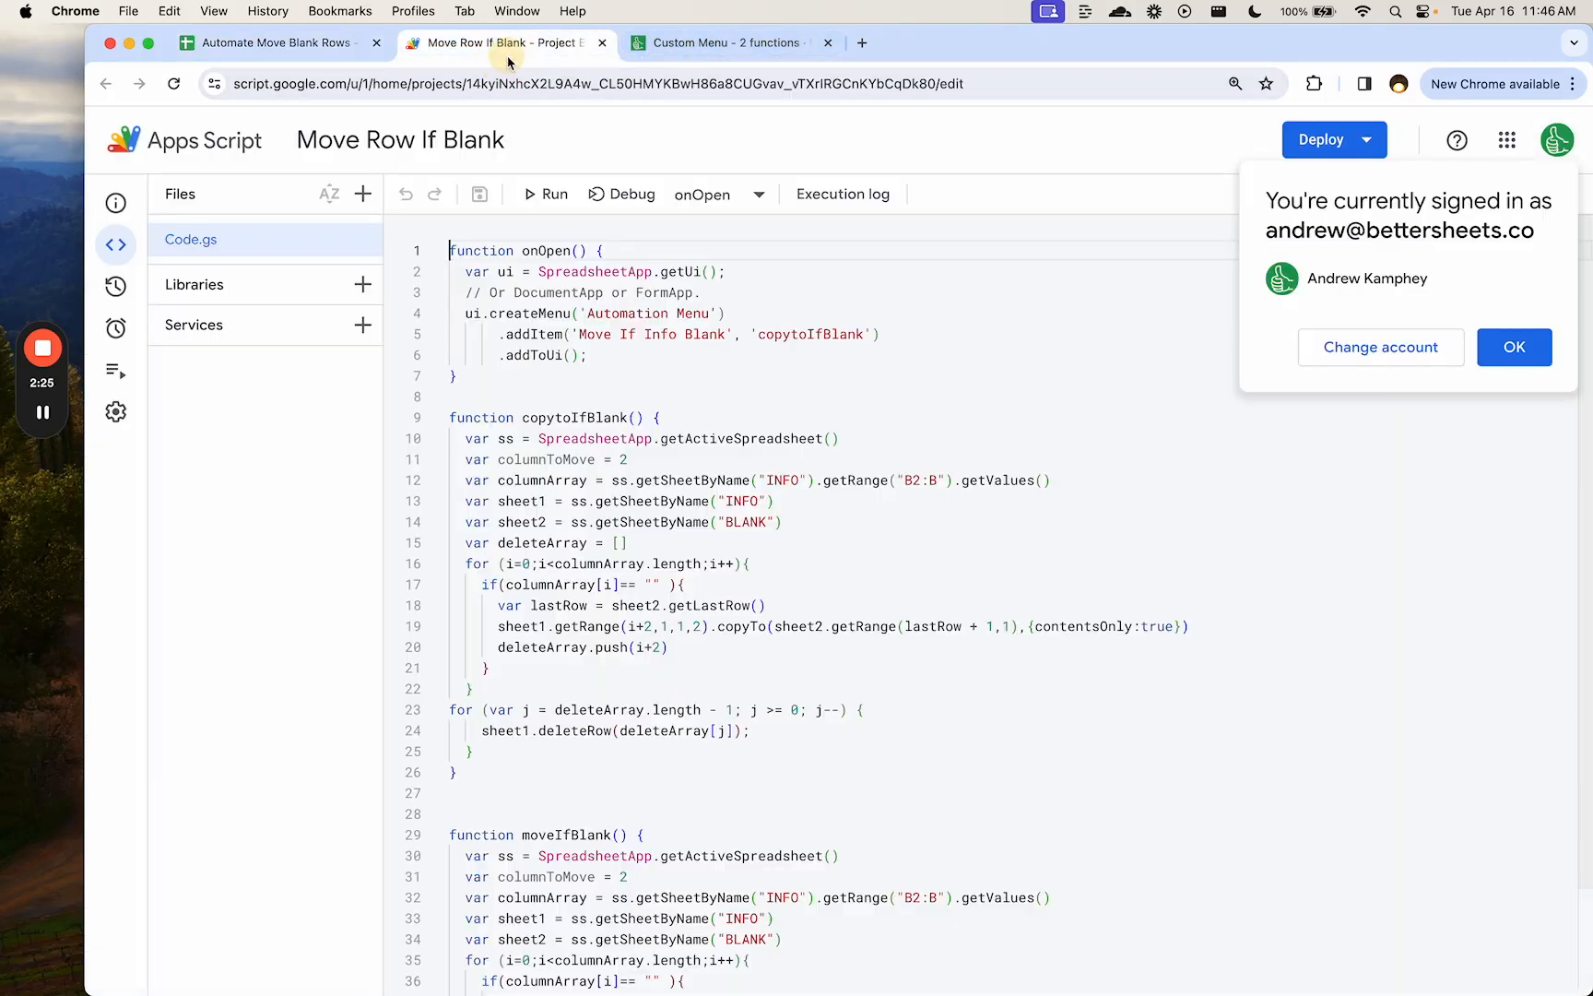
{"action": "left_click", "coordinate": [1512, 346]}
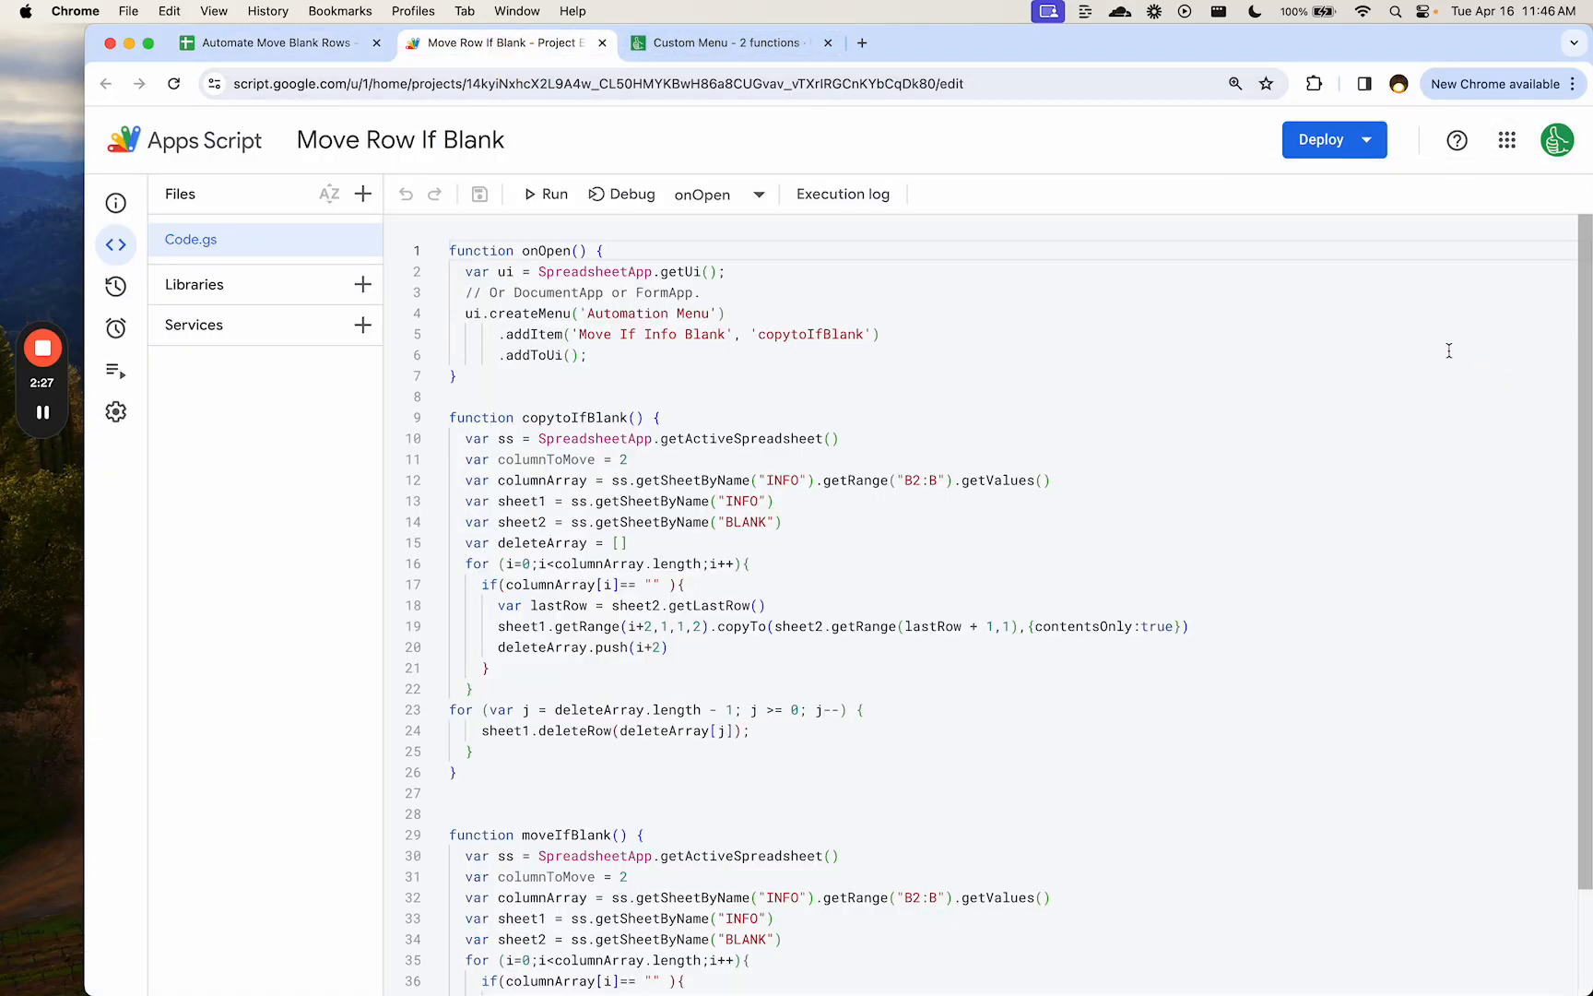
{"action": "left_click", "coordinate": [142, 330]}
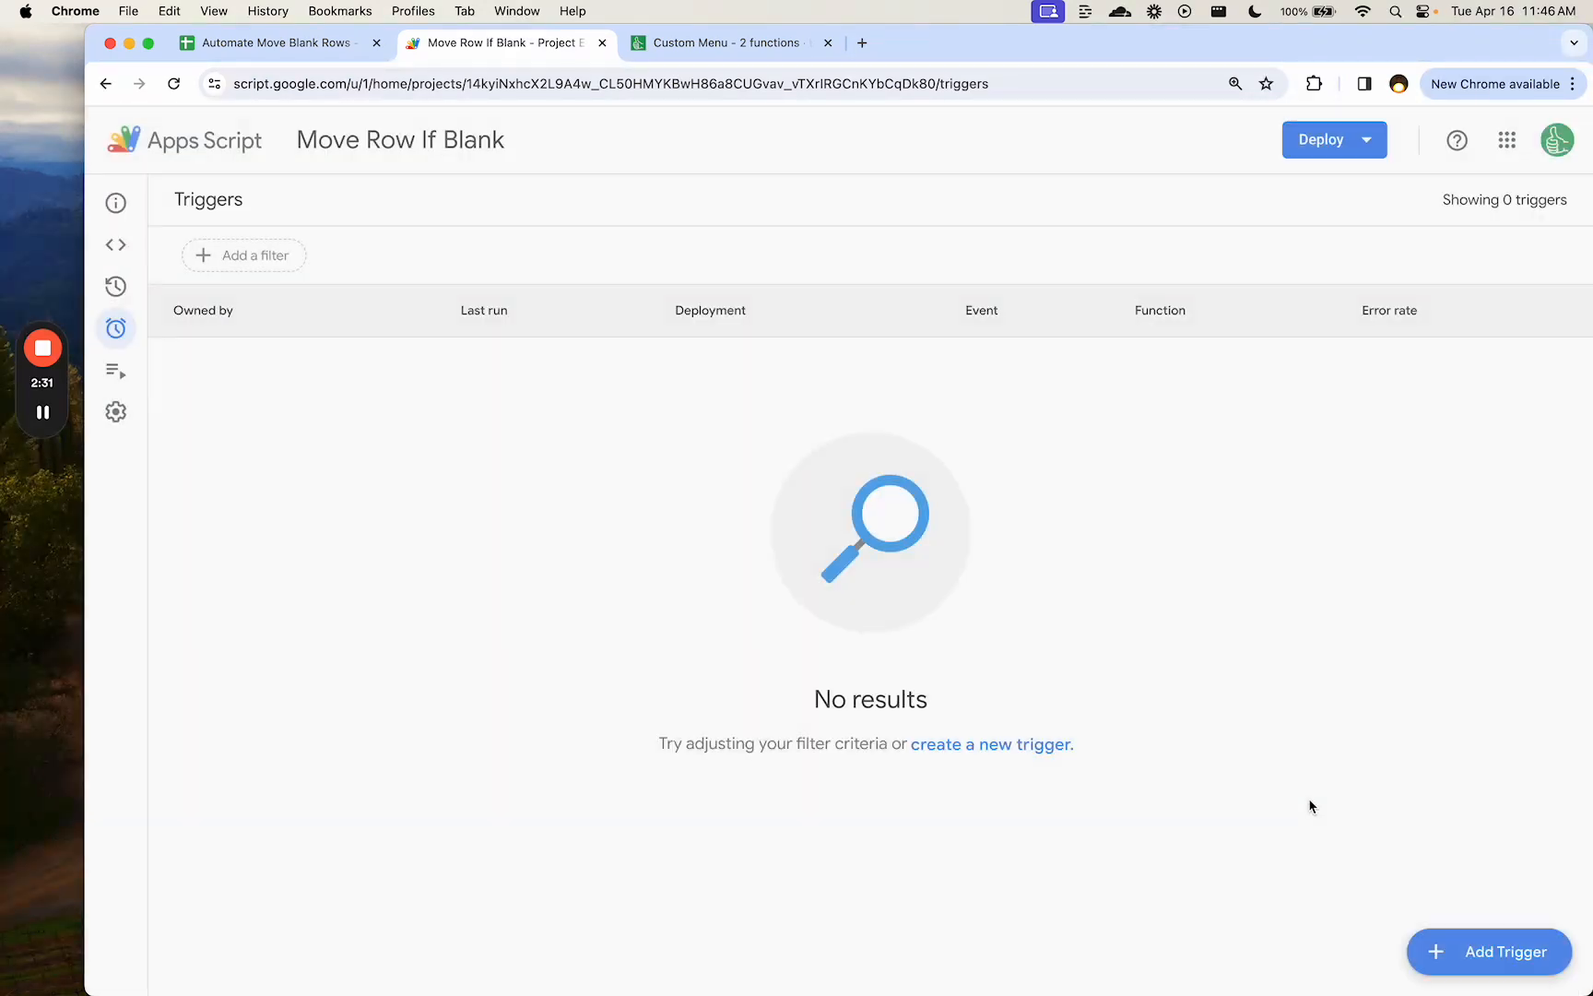
- Start a new trigger for Move Row If Blank with copytoIfBlank as the function to run
{"action": "left_click", "coordinate": [1508, 952]}
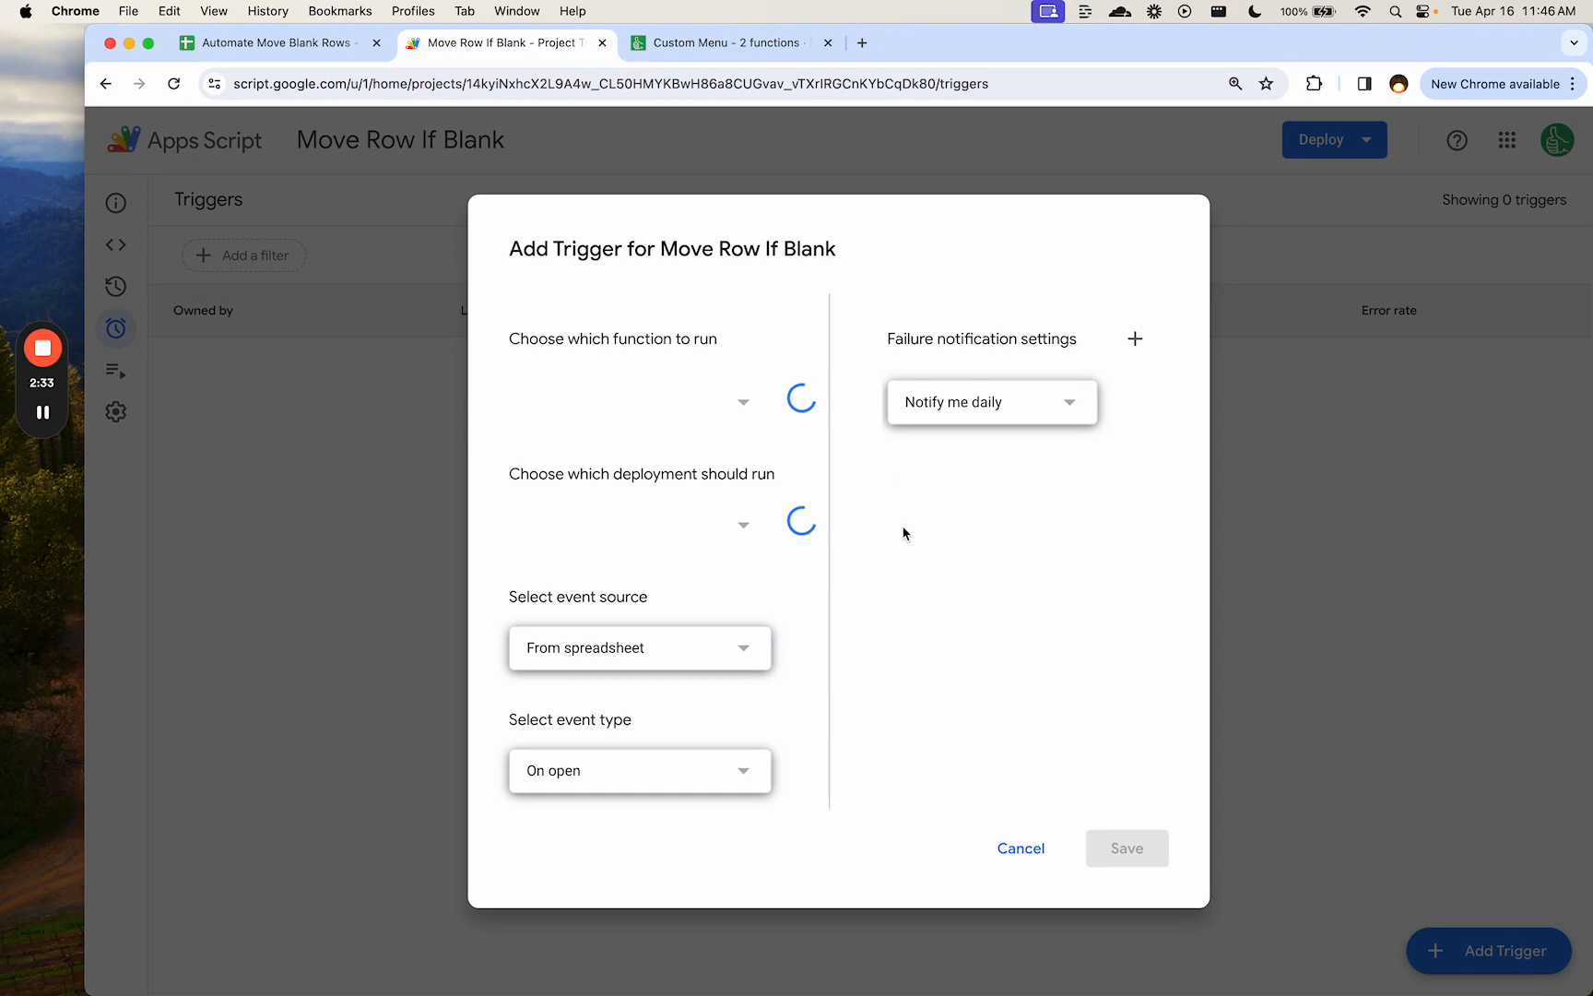
{"action": "left_click", "coordinate": [659, 408]}
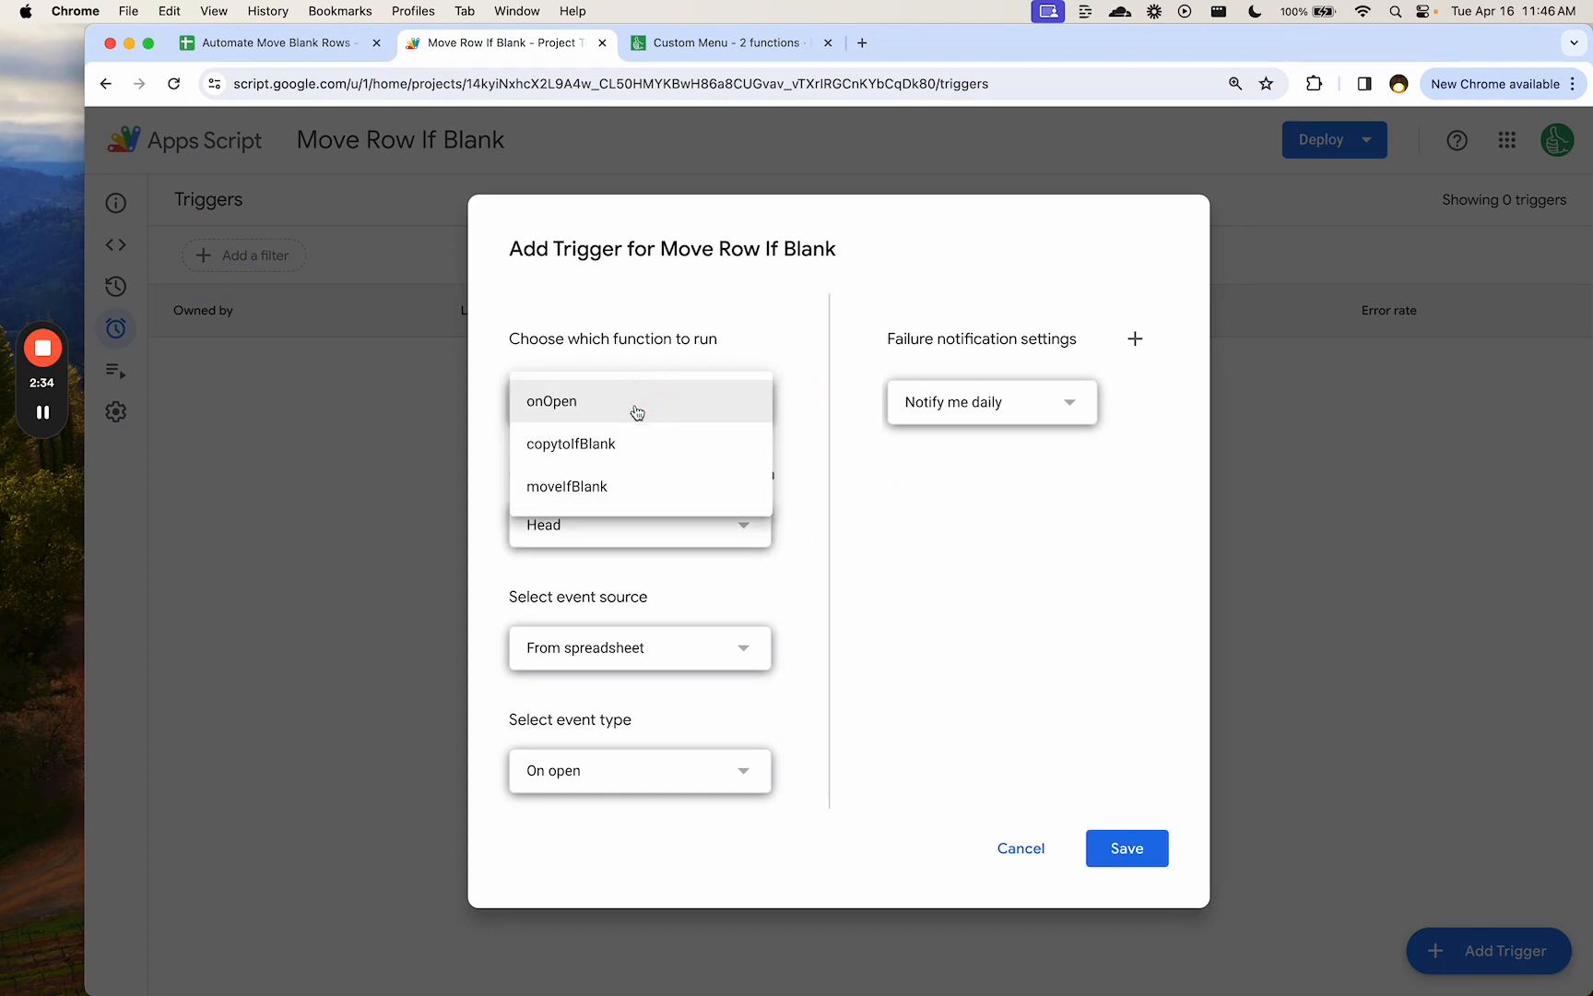
{"action": "left_click", "coordinate": [590, 447]}
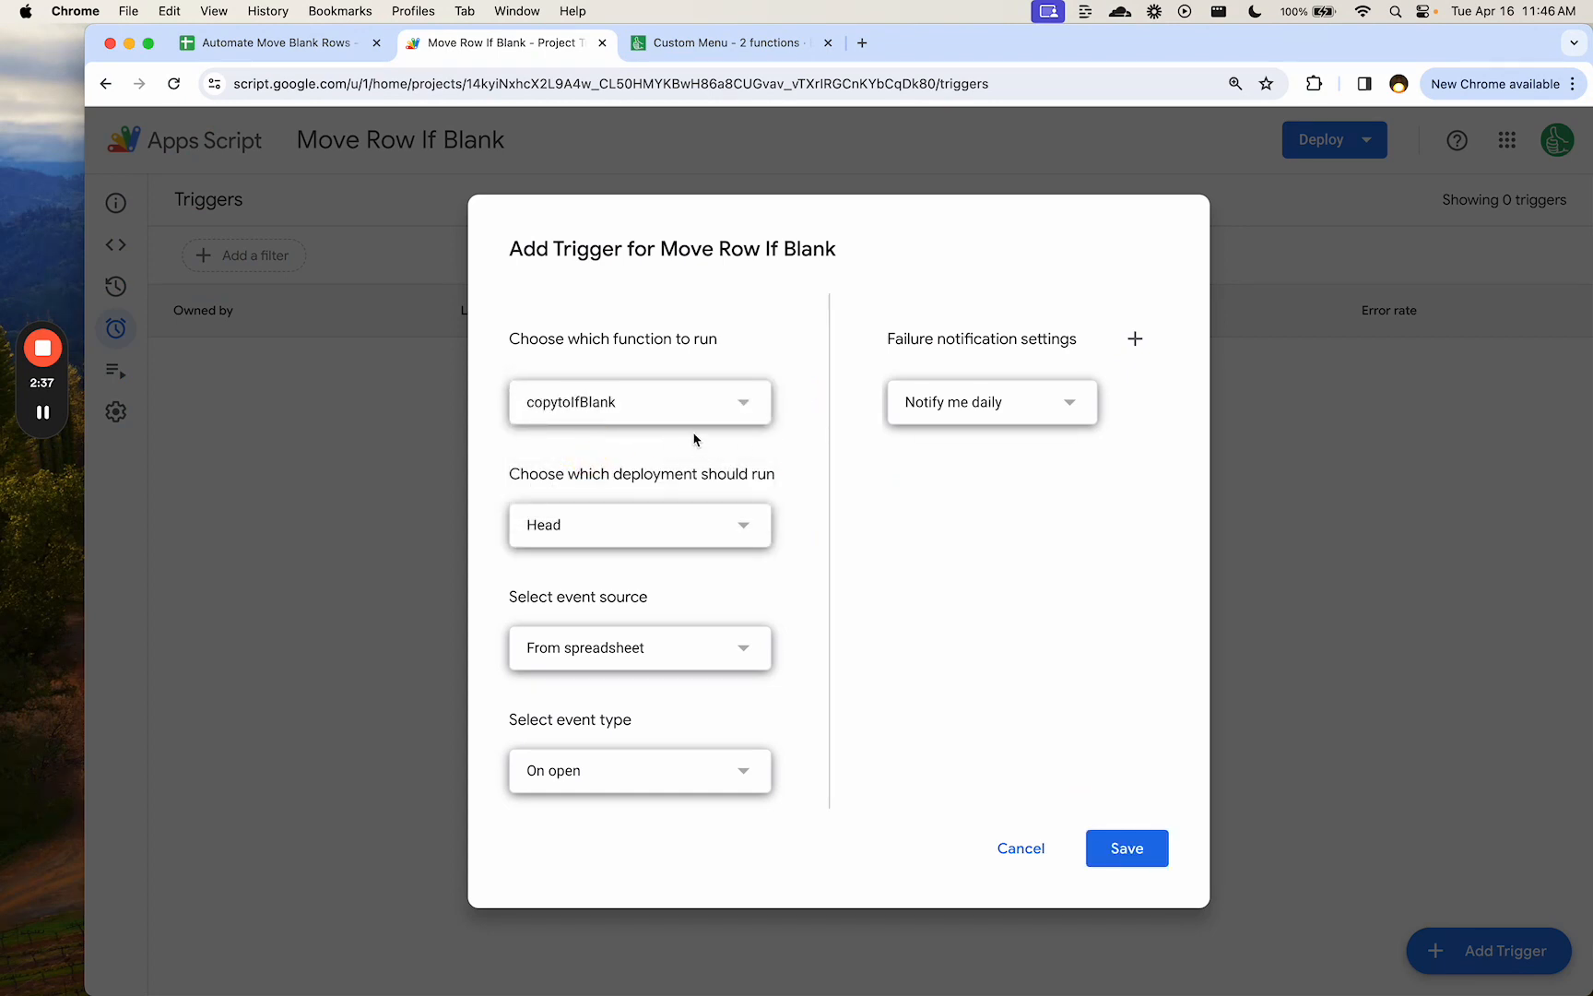
{"action": "left_click", "coordinate": [692, 417]}
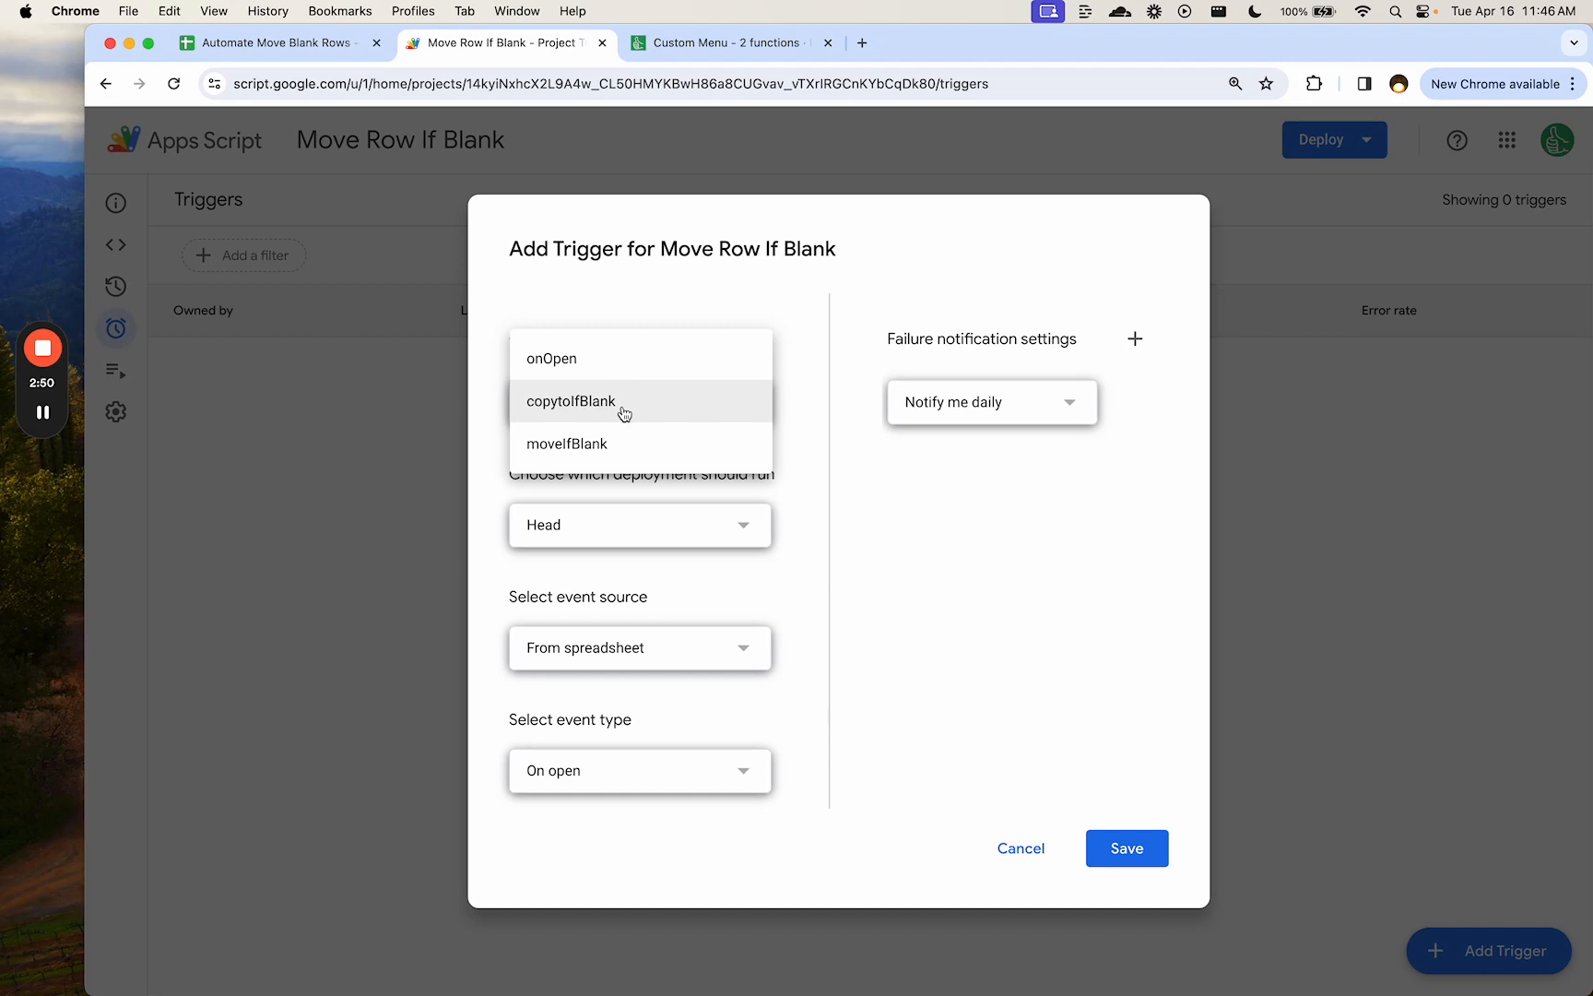
{"action": "left_click", "coordinate": [624, 414]}
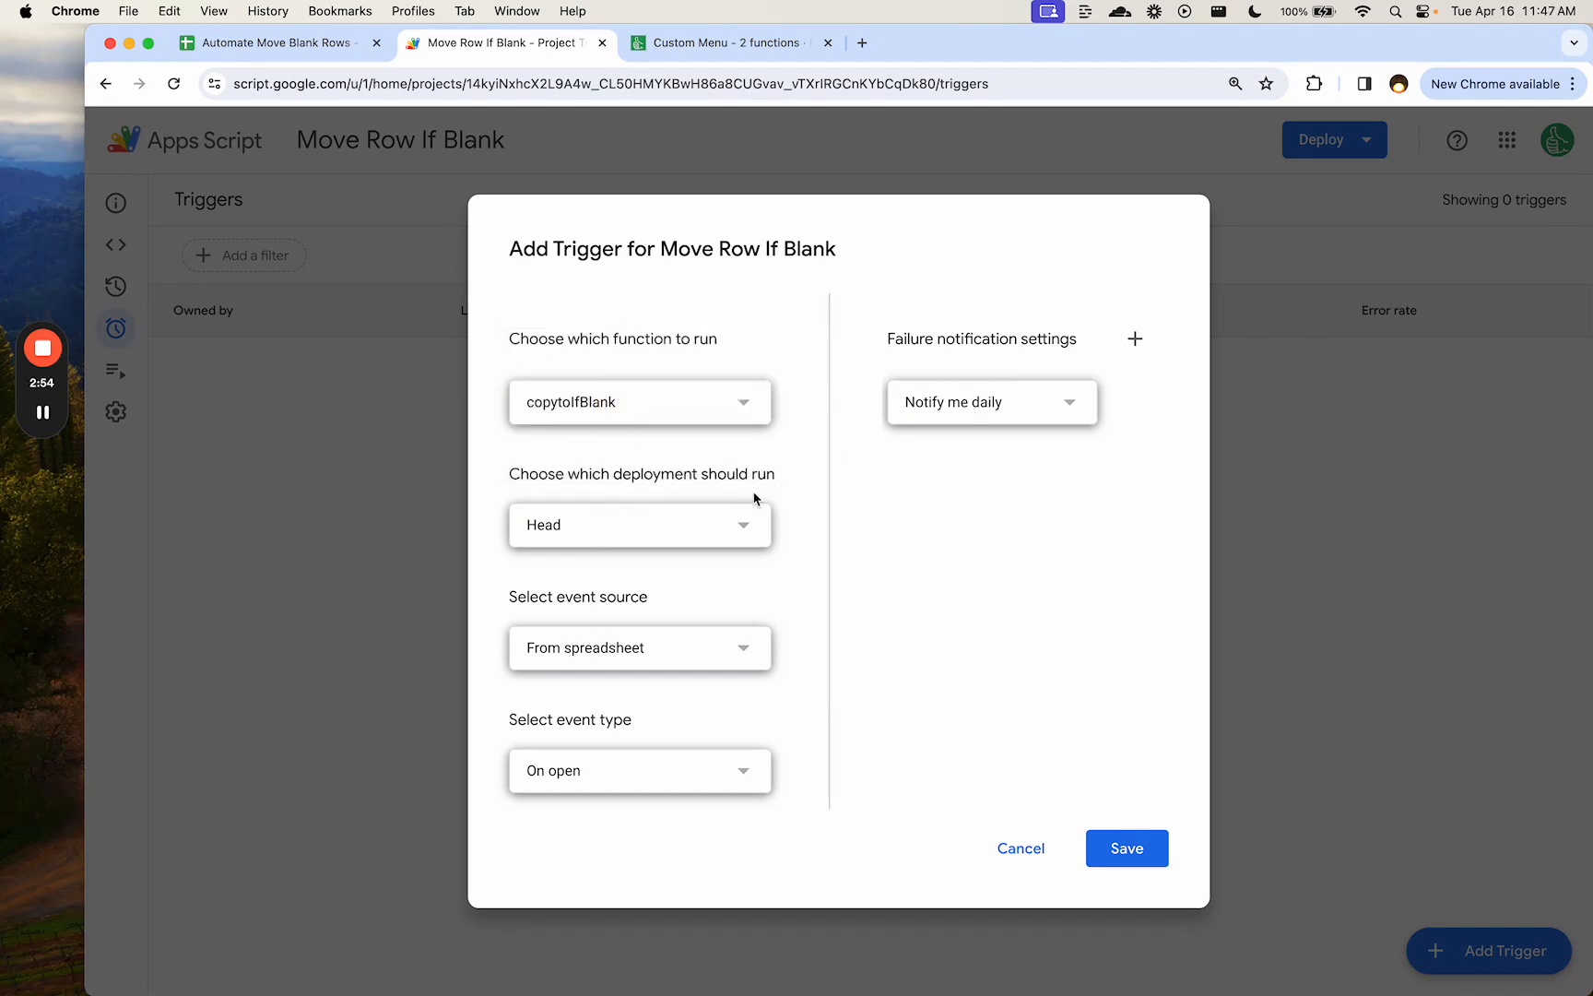
- Choose the Head deployment and Notify me daily as the failure notification setting for the trigger
{"action": "left_click", "coordinate": [660, 525]}
{"action": "left_click", "coordinate": [633, 542]}
{"action": "left_click", "coordinate": [949, 404]}
{"action": "left_click", "coordinate": [1168, 406]}
{"action": "left_click", "coordinate": [999, 418]}
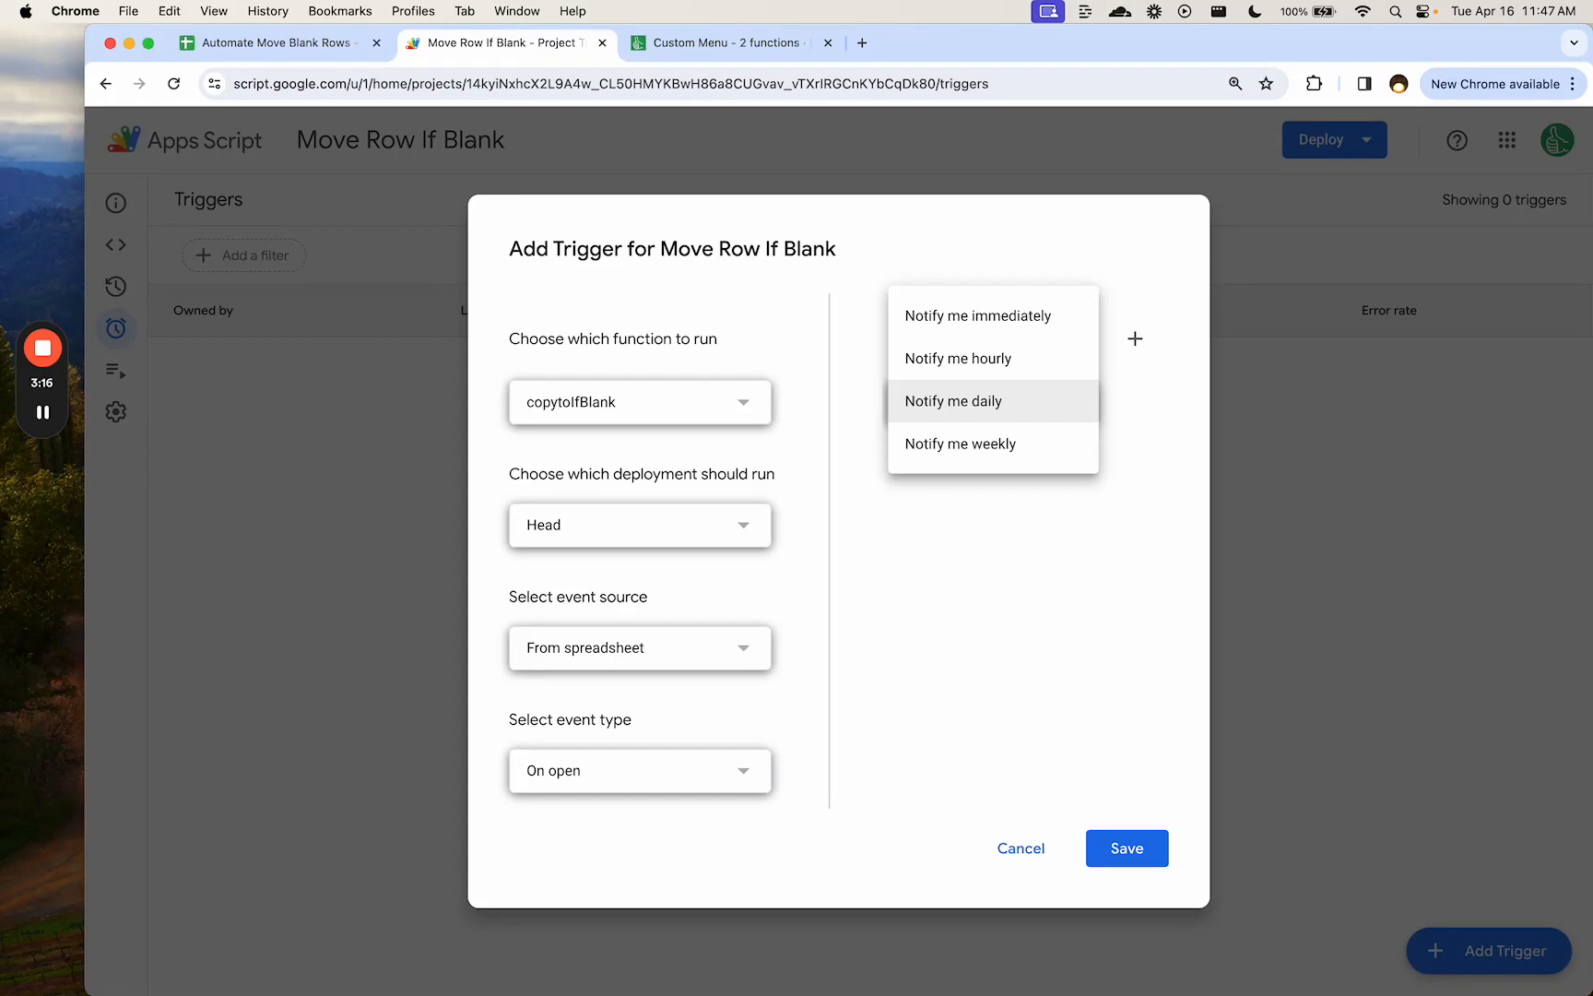
{"action": "left_click", "coordinate": [987, 420]}
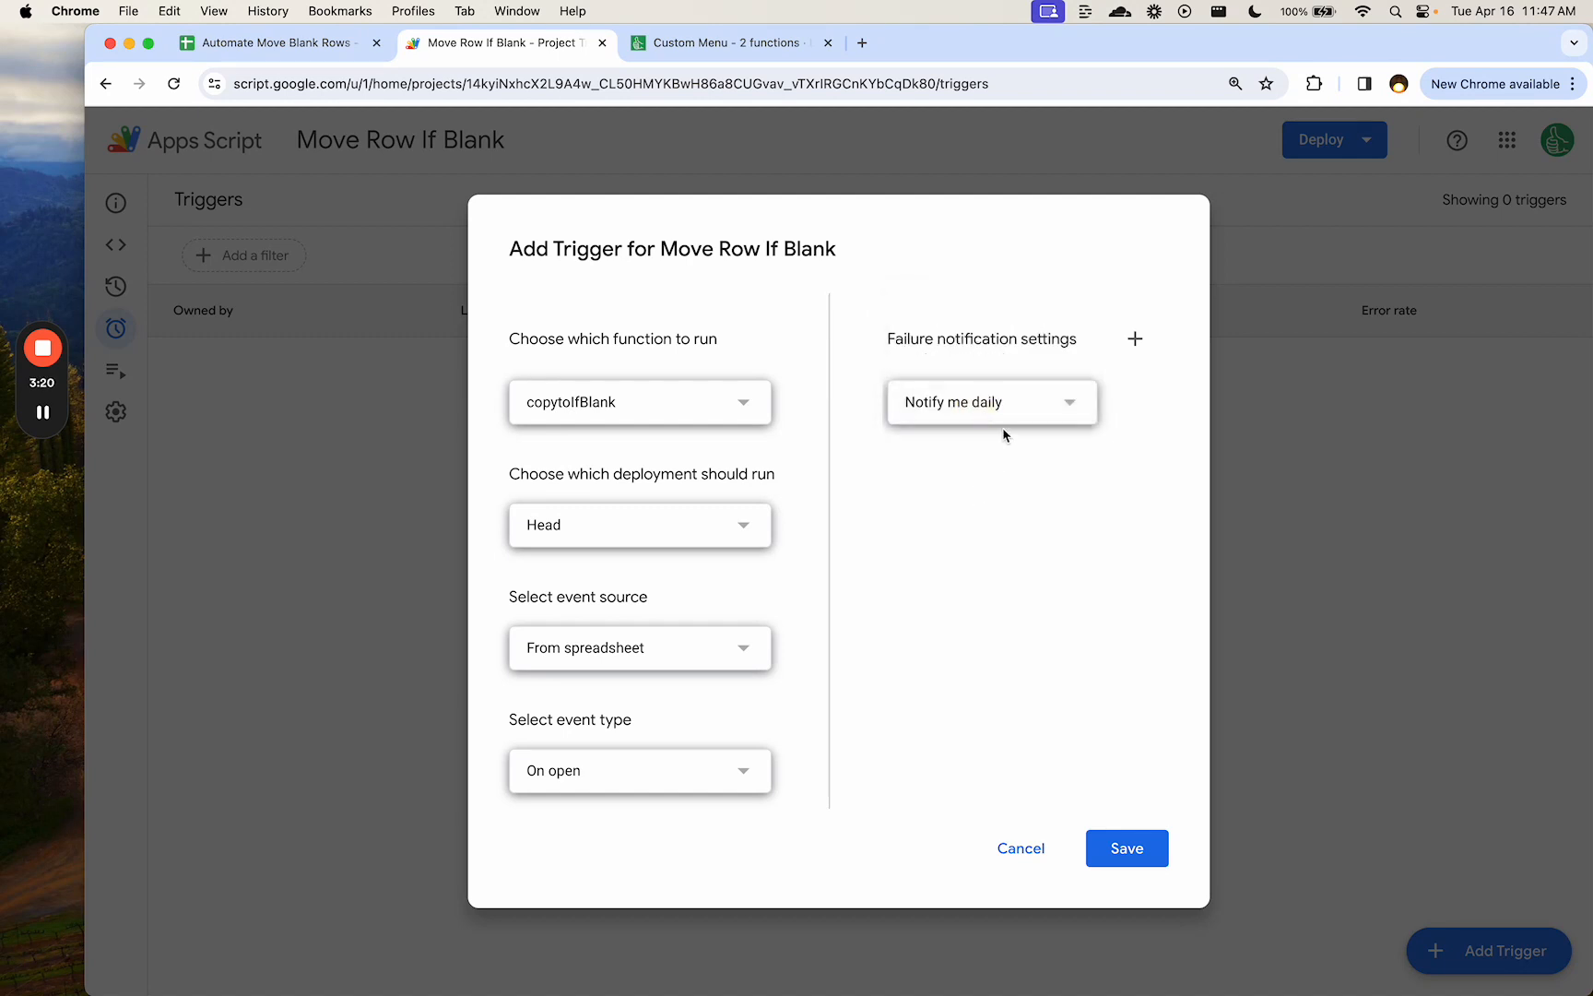
{"action": "left_click", "coordinate": [959, 424]}
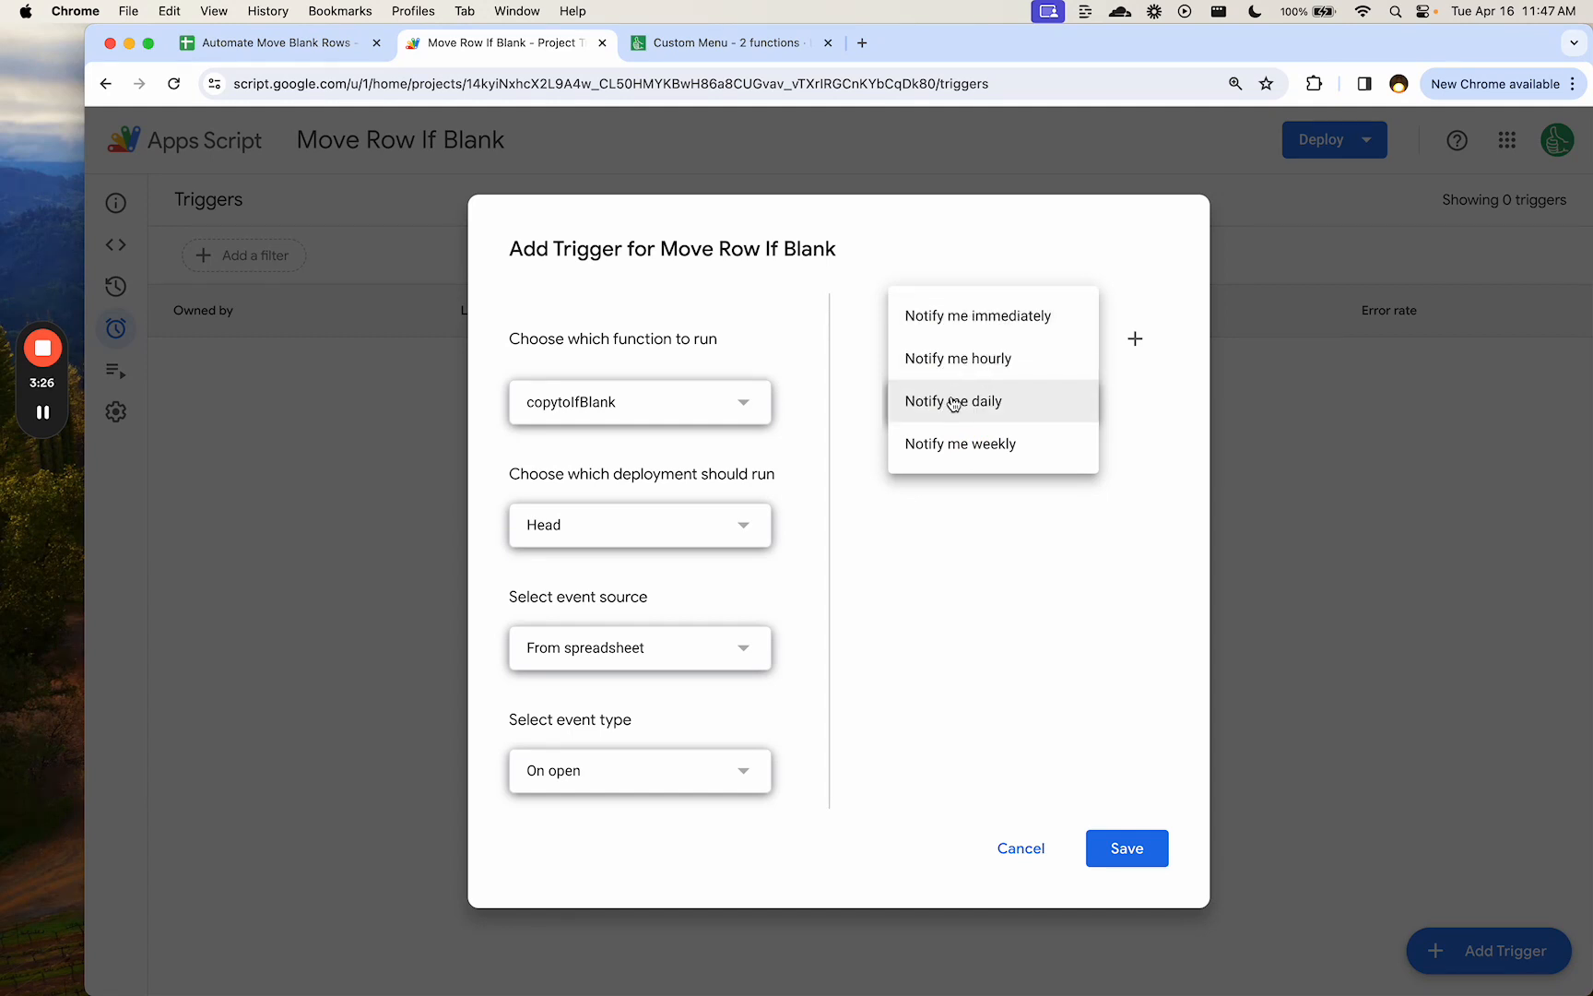
{"action": "left_click", "coordinate": [994, 406]}
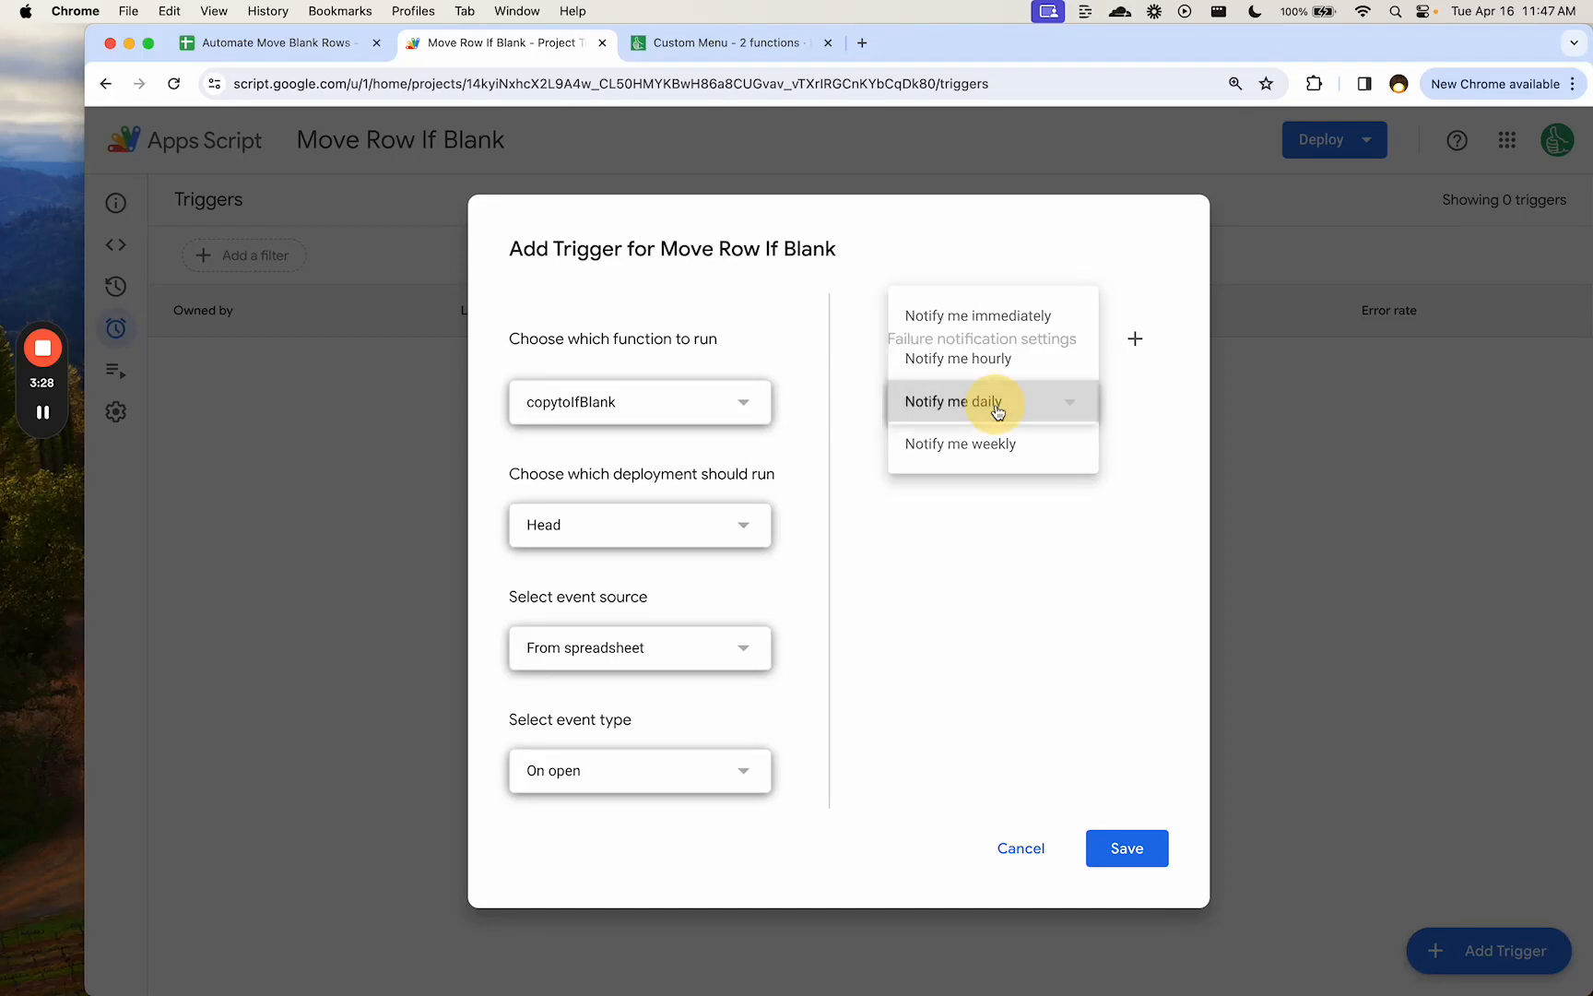
- Set the trigger's event source to Time-driven and its time-based type to Day timer
{"action": "left_click", "coordinate": [594, 657]}
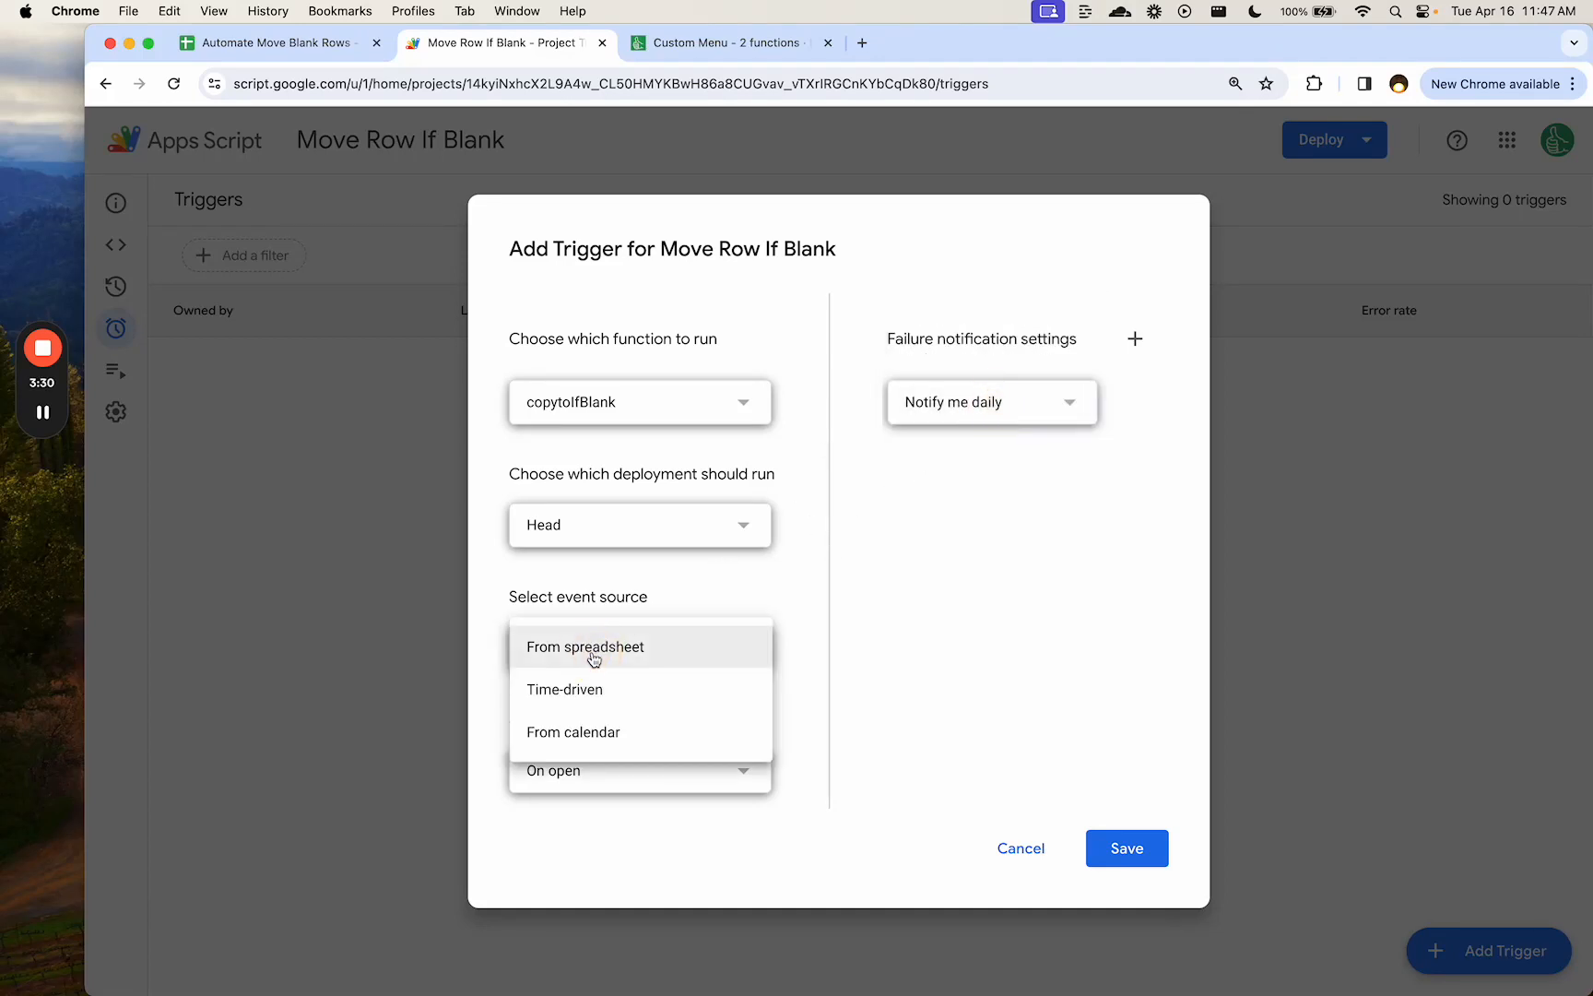
{"action": "left_click", "coordinate": [583, 700]}
{"action": "scroll", "coordinate": [692, 668], "scroll_direction": "down", "scroll_amount": 1}
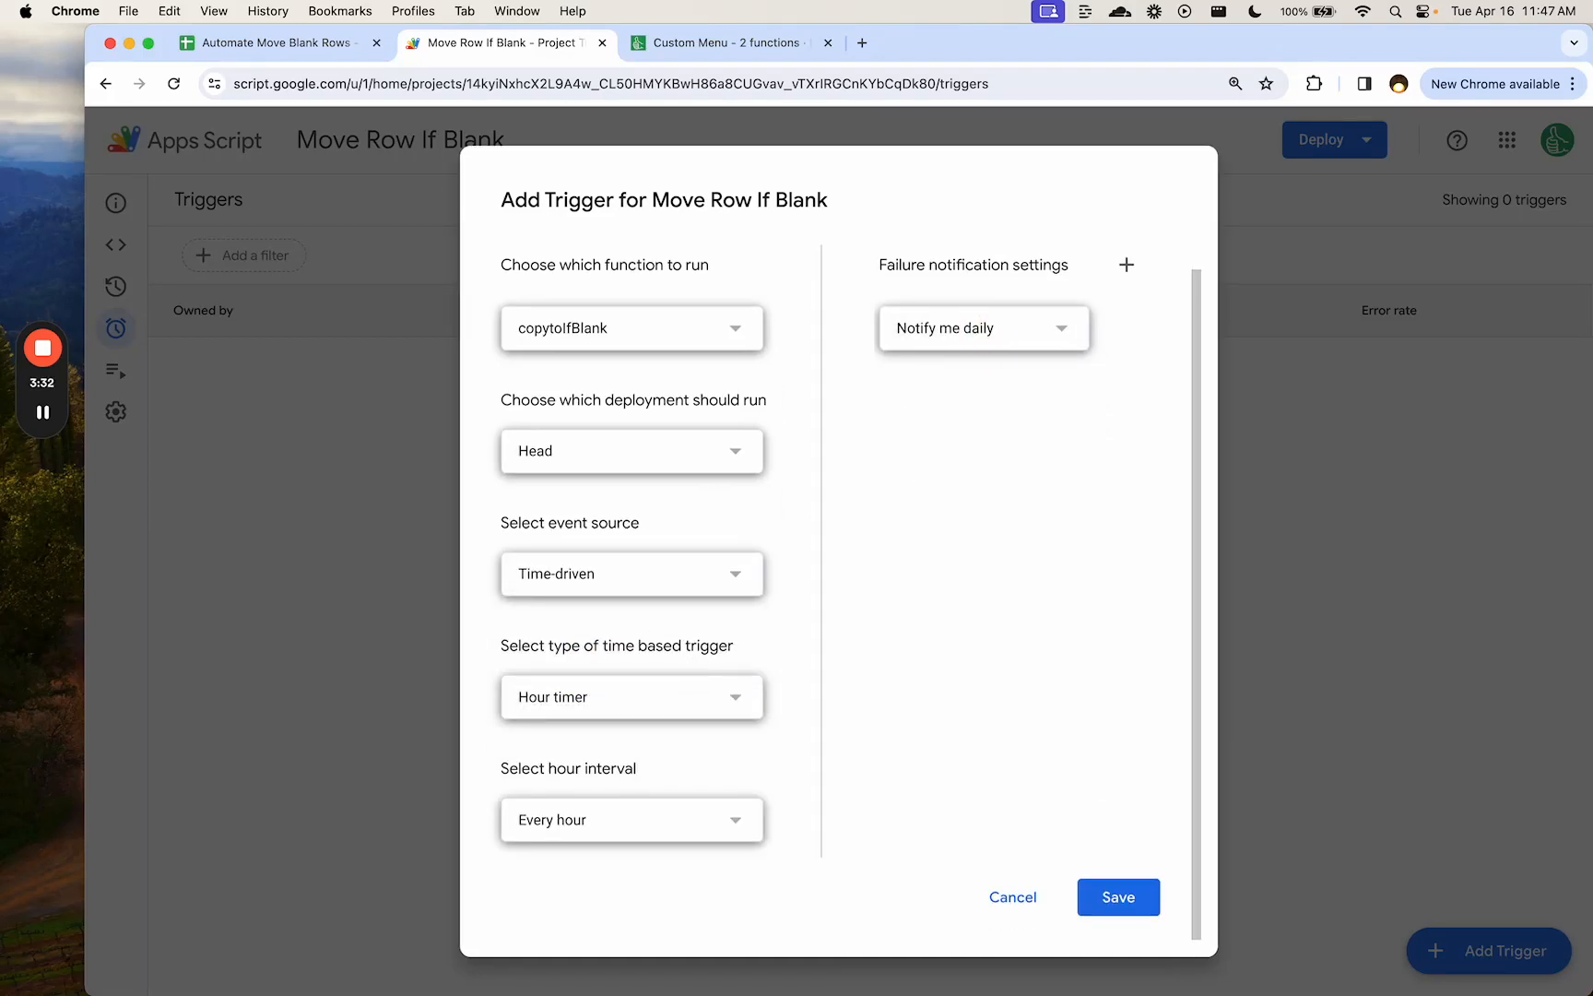
{"action": "left_click", "coordinate": [595, 573]}
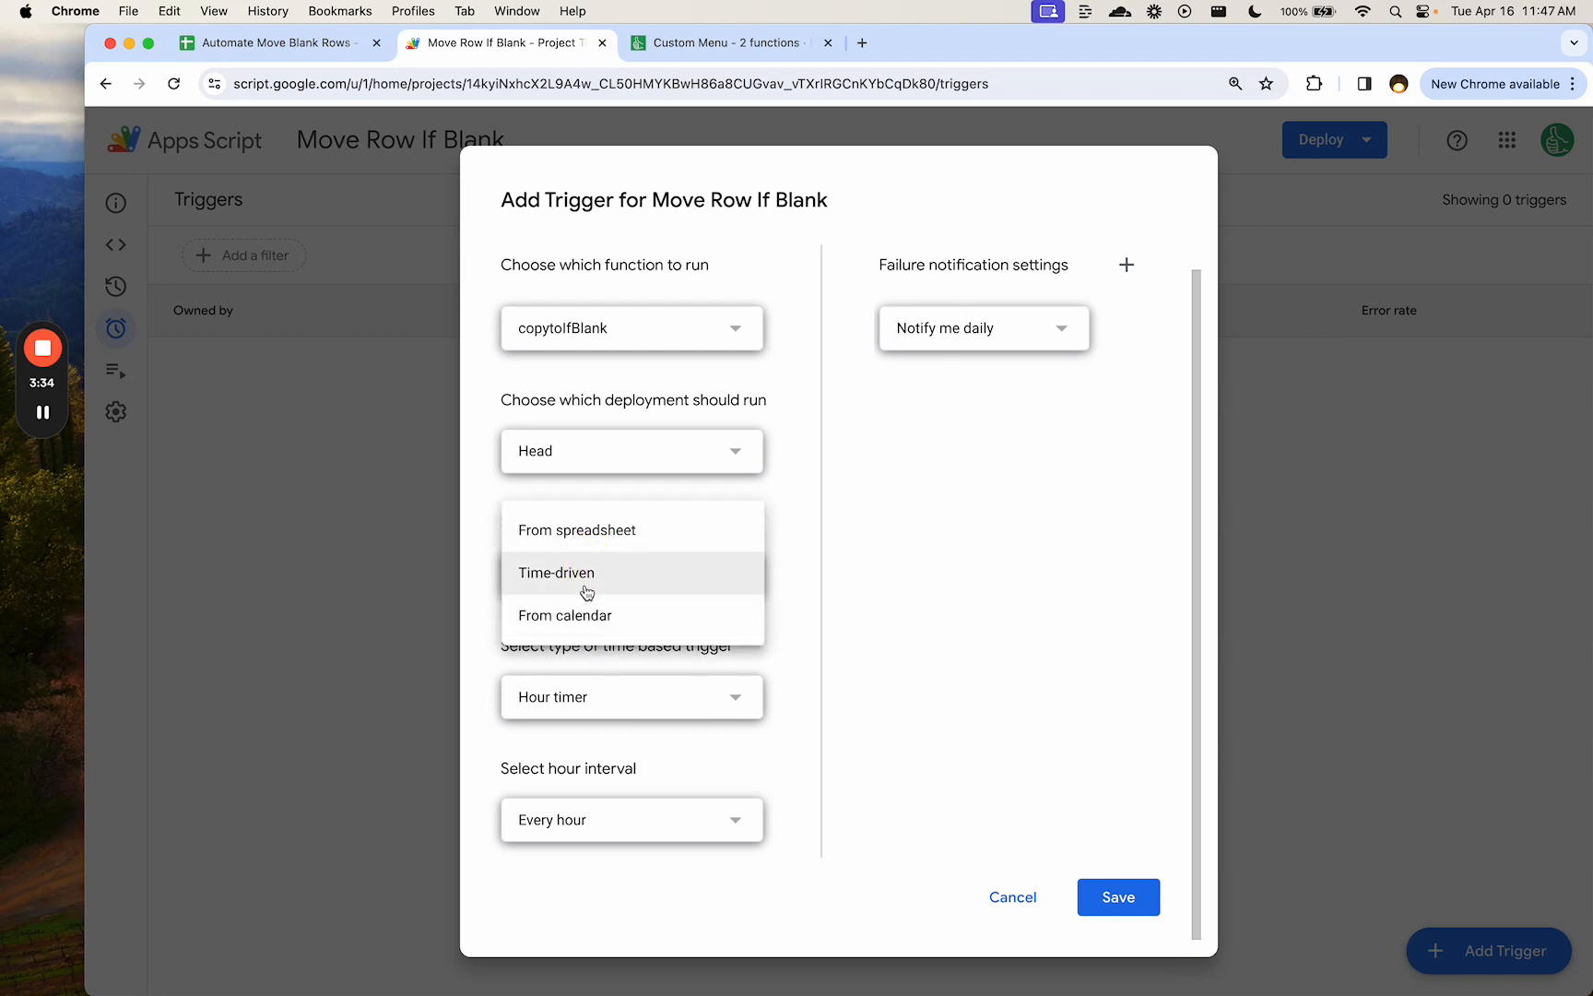
{"action": "left_click", "coordinate": [591, 698]}
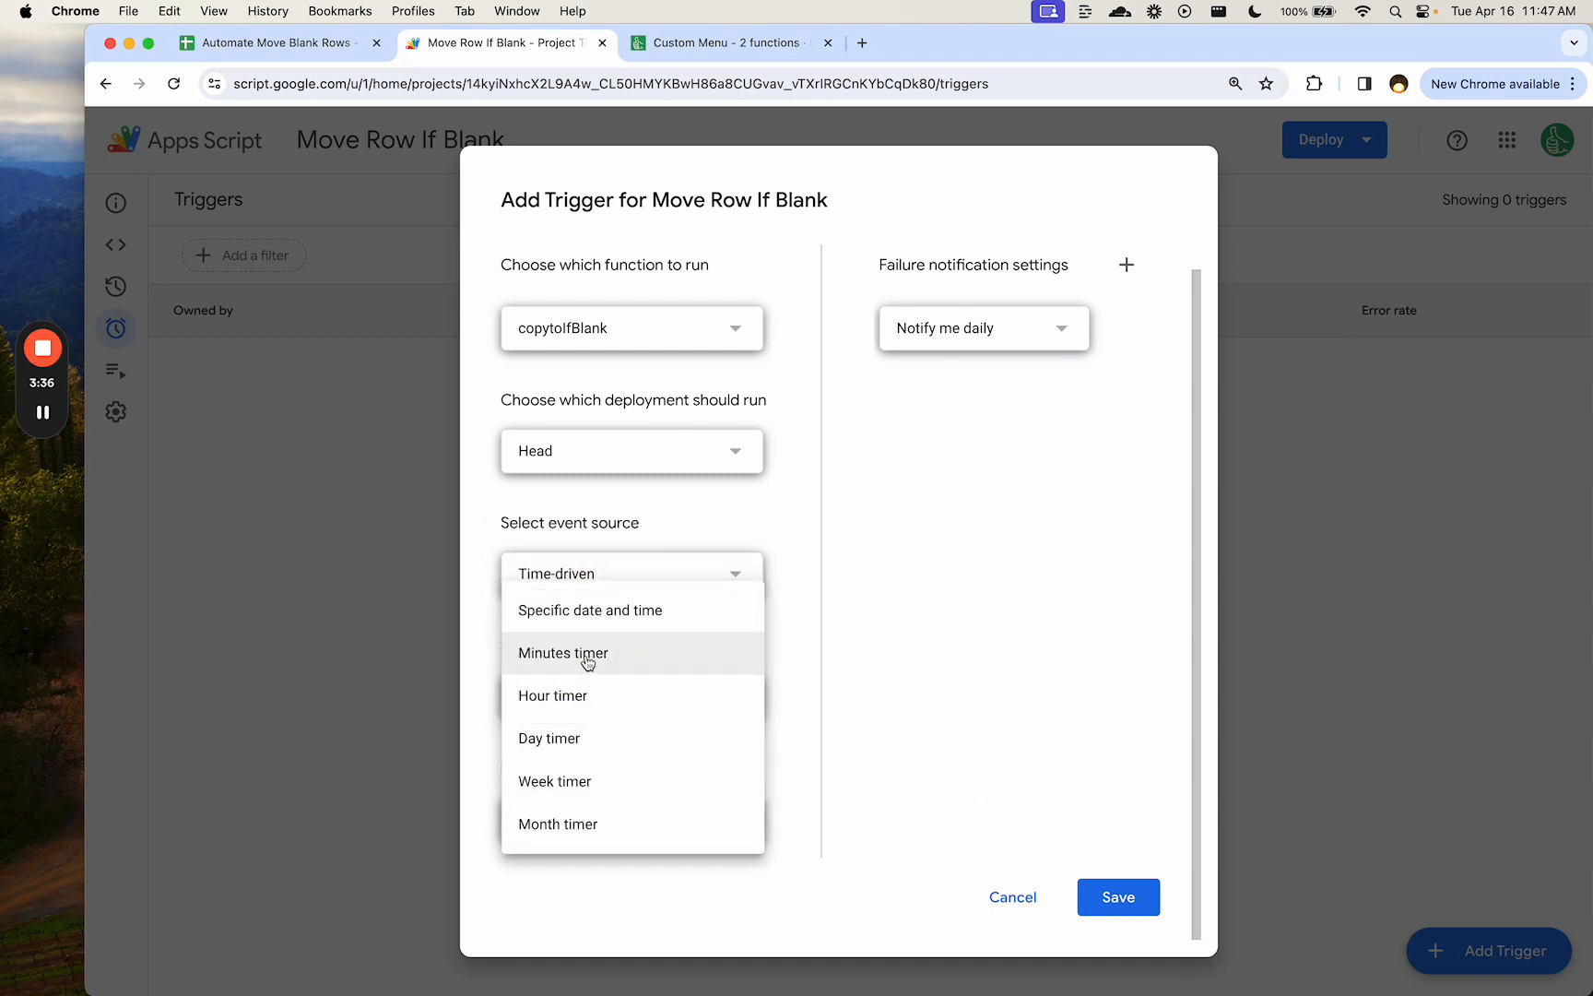
{"action": "left_click", "coordinate": [569, 741]}
- Set the trigger's time of day to 7pm to 8pm
{"action": "left_click", "coordinate": [571, 813]}
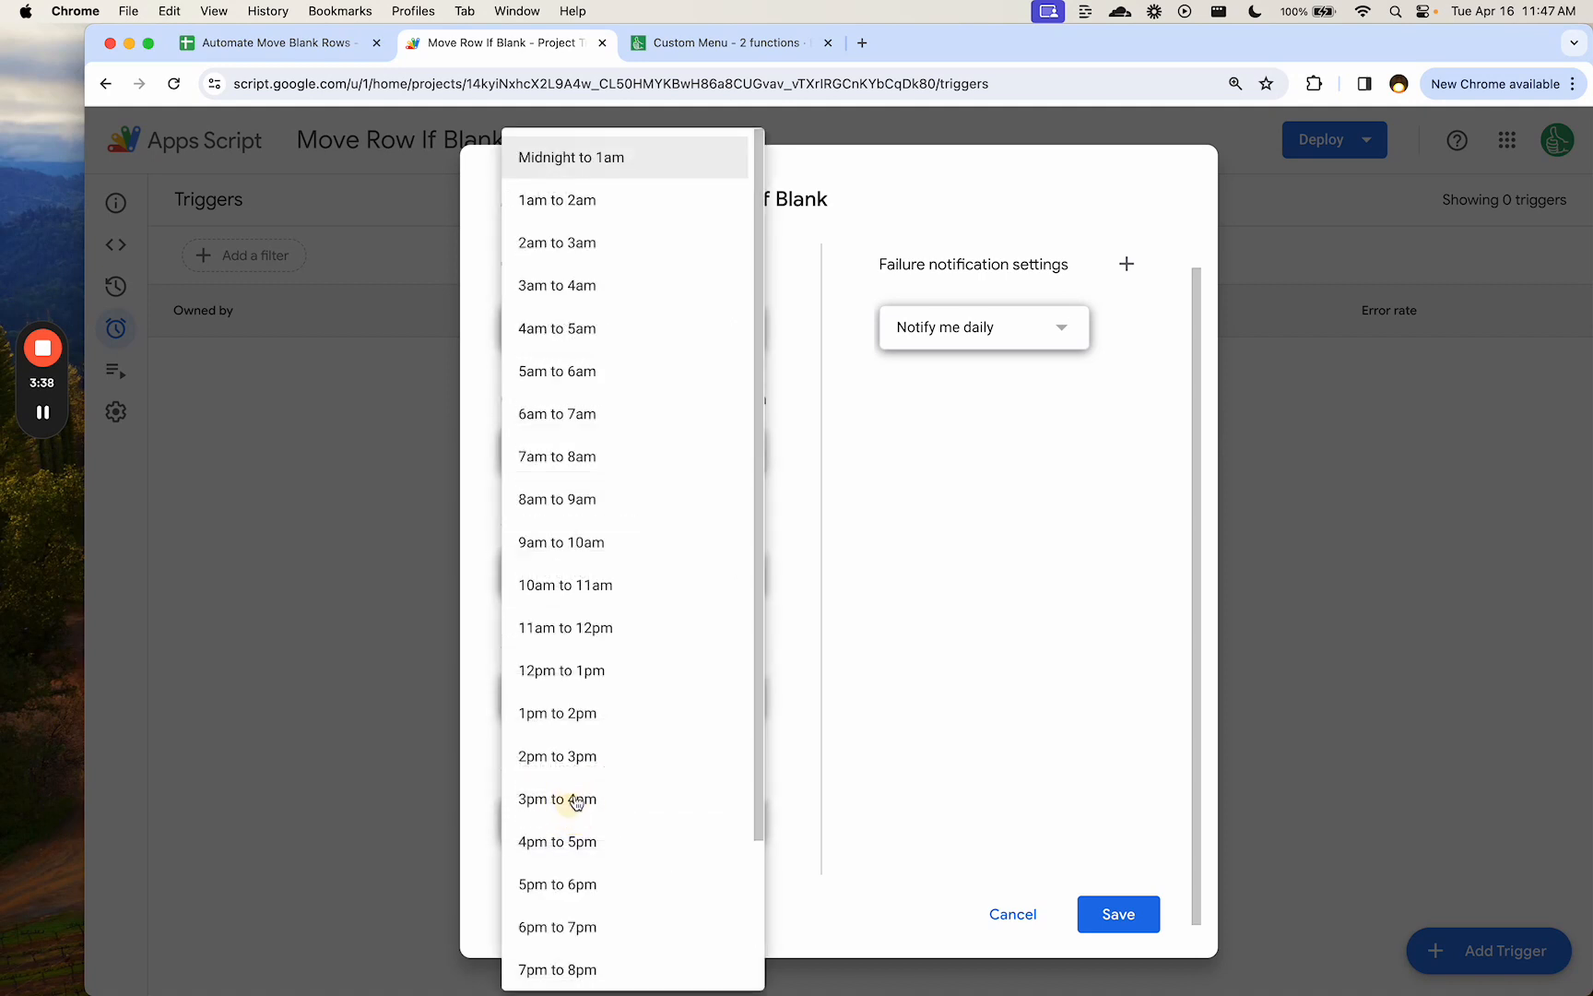
{"action": "scroll", "coordinate": [605, 516], "scroll_direction": "down", "scroll_amount": 3}
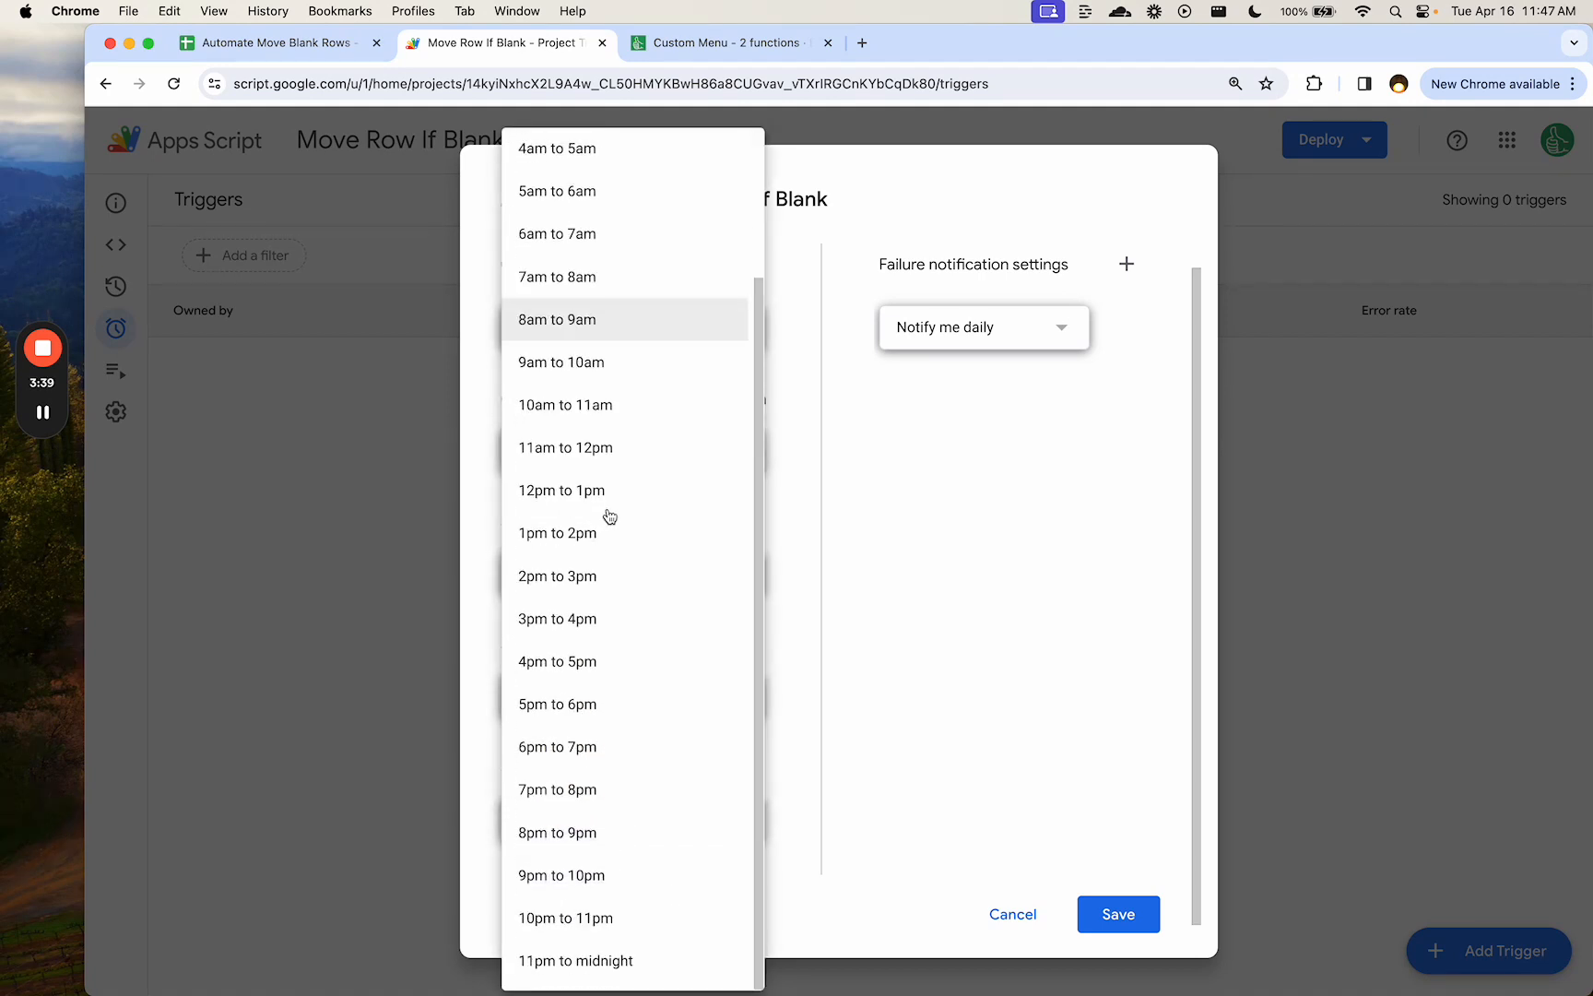
{"action": "left_click", "coordinate": [586, 802]}
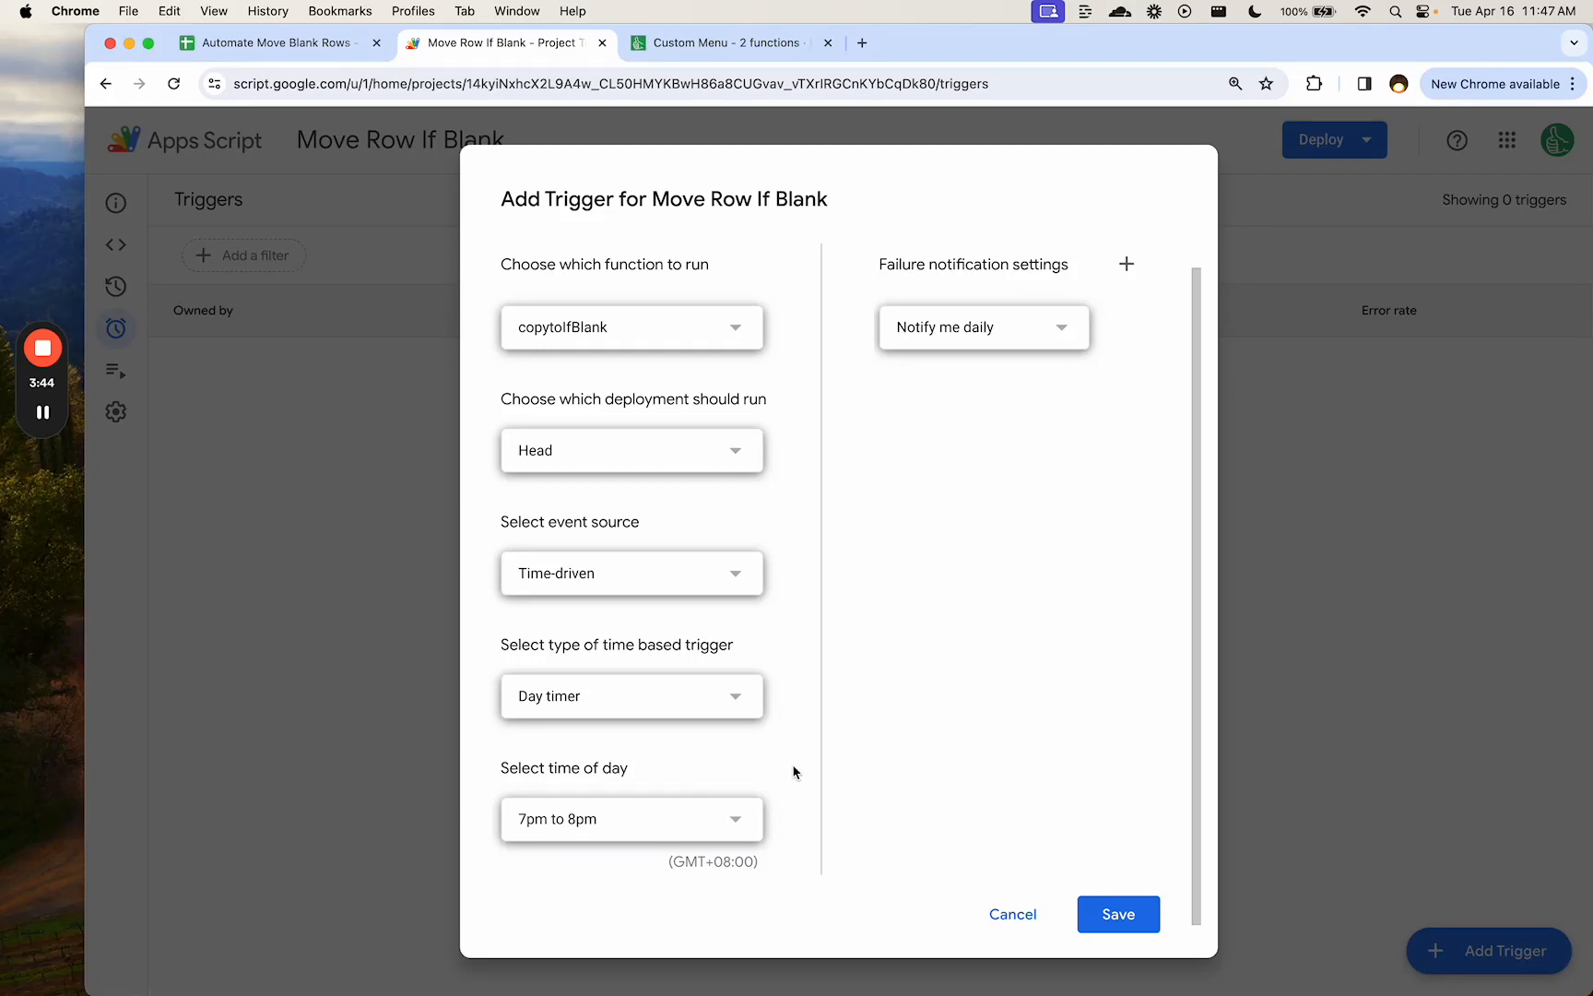
- Set the trigger's time of day to 4am to 5am and save the trigger
{"action": "left_click", "coordinate": [722, 814]}
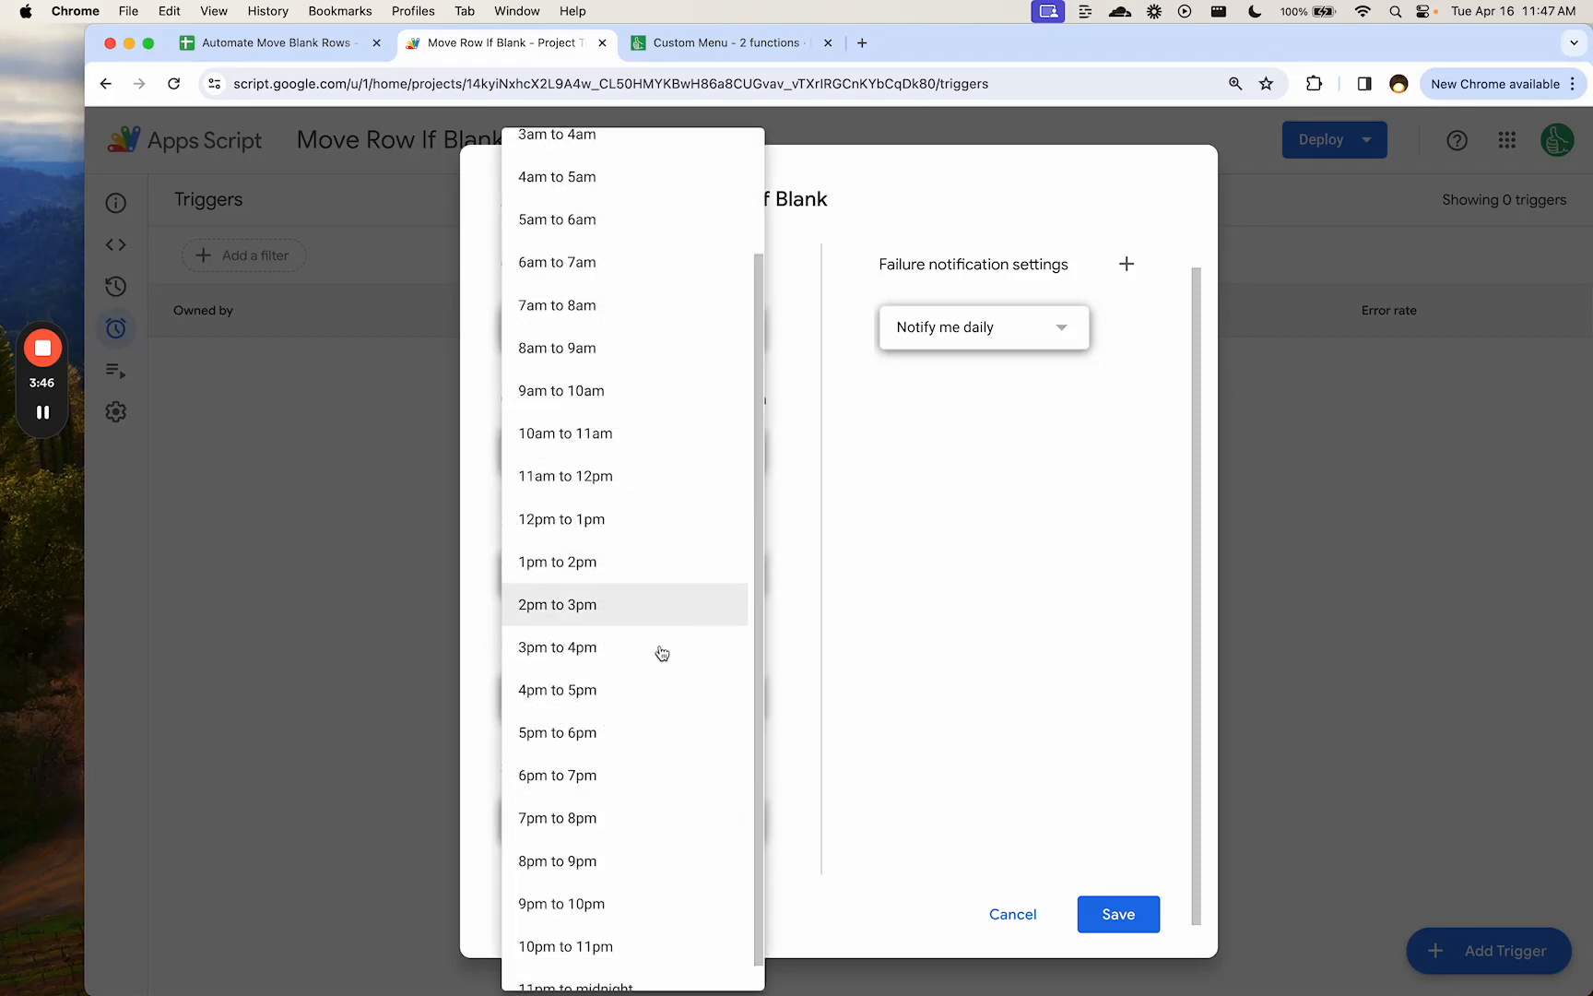
{"action": "scroll", "coordinate": [656, 673], "scroll_direction": "up", "scroll_amount": 3}
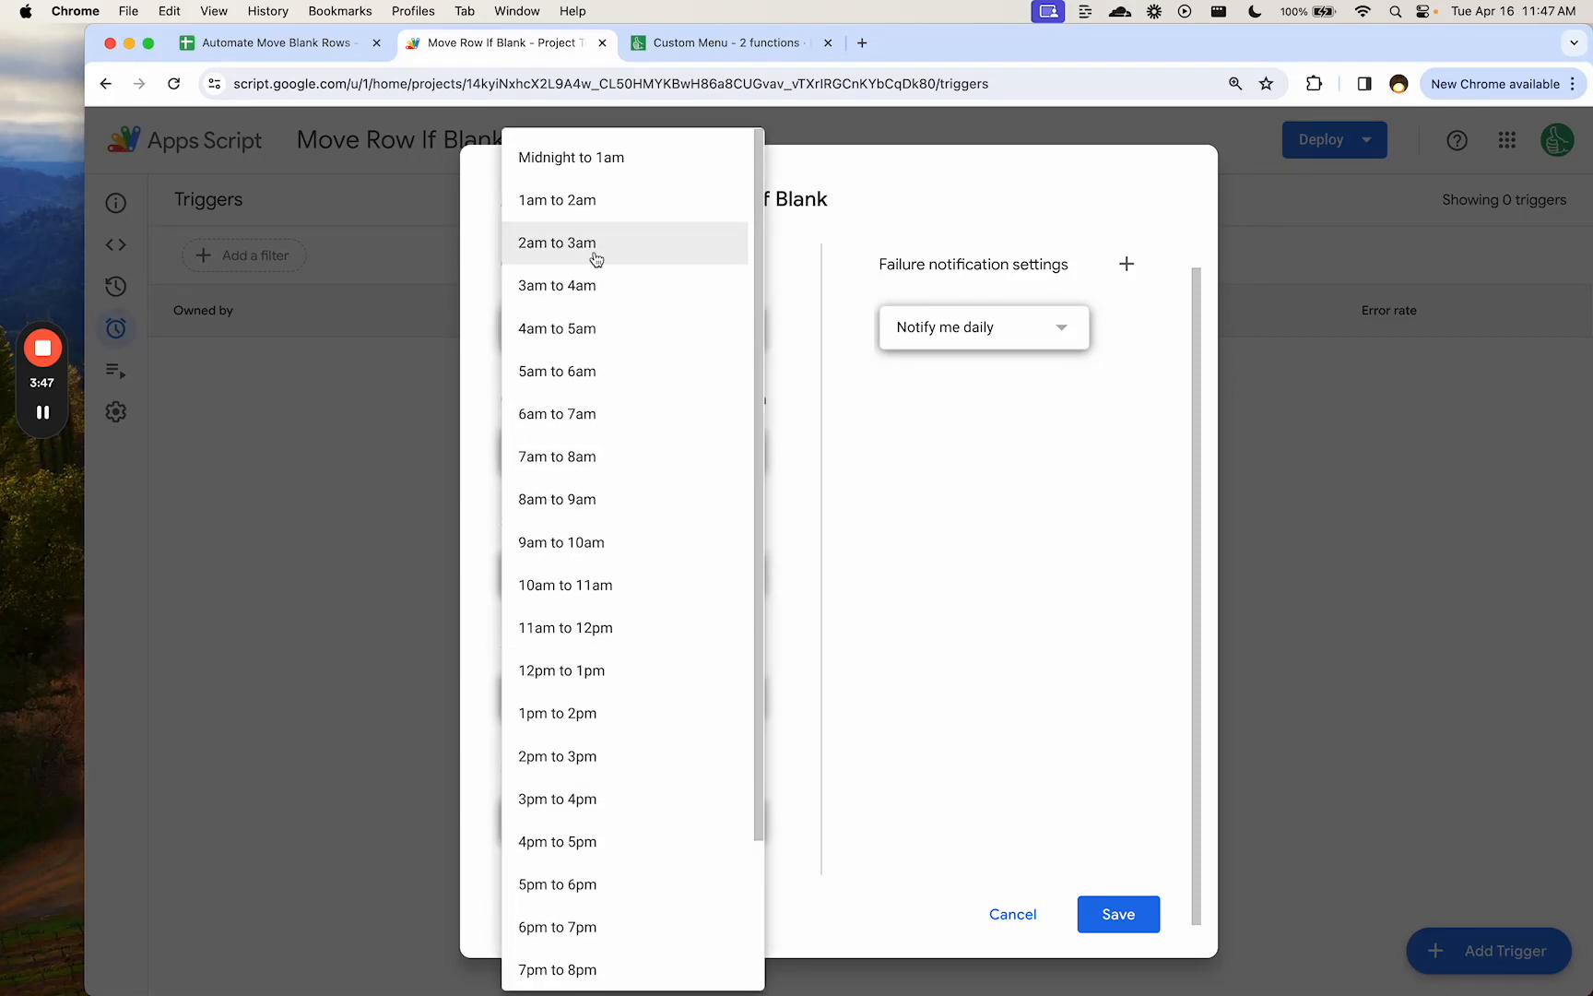
{"action": "left_click", "coordinate": [594, 329]}
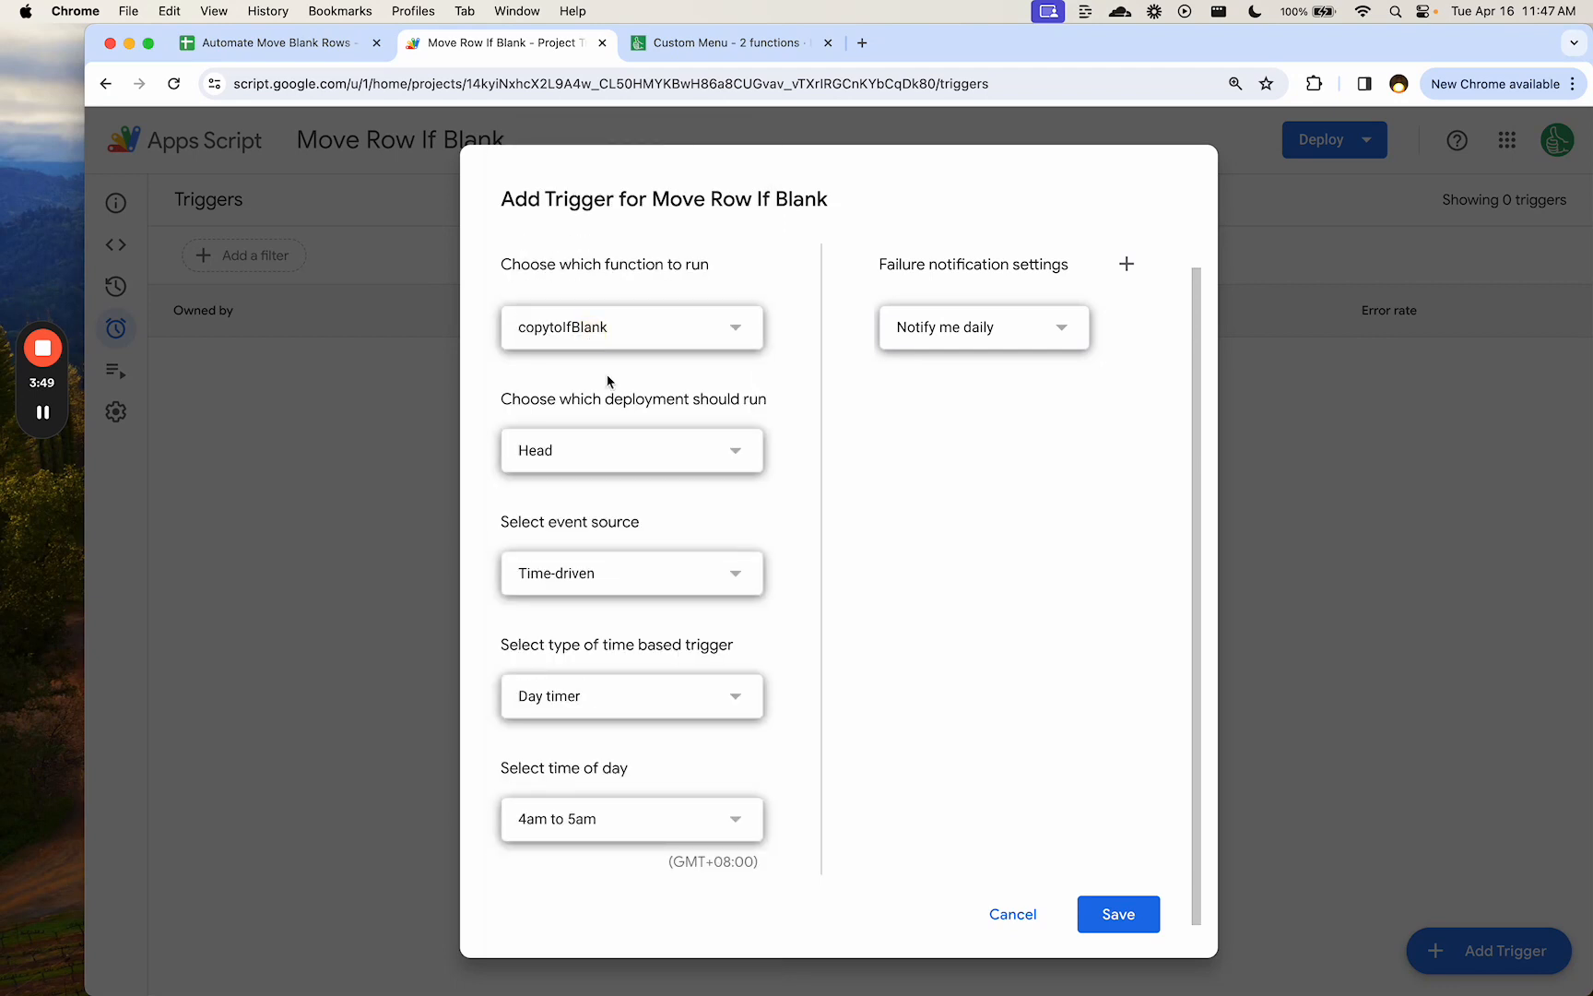
{"action": "left_click", "coordinate": [1130, 903]}
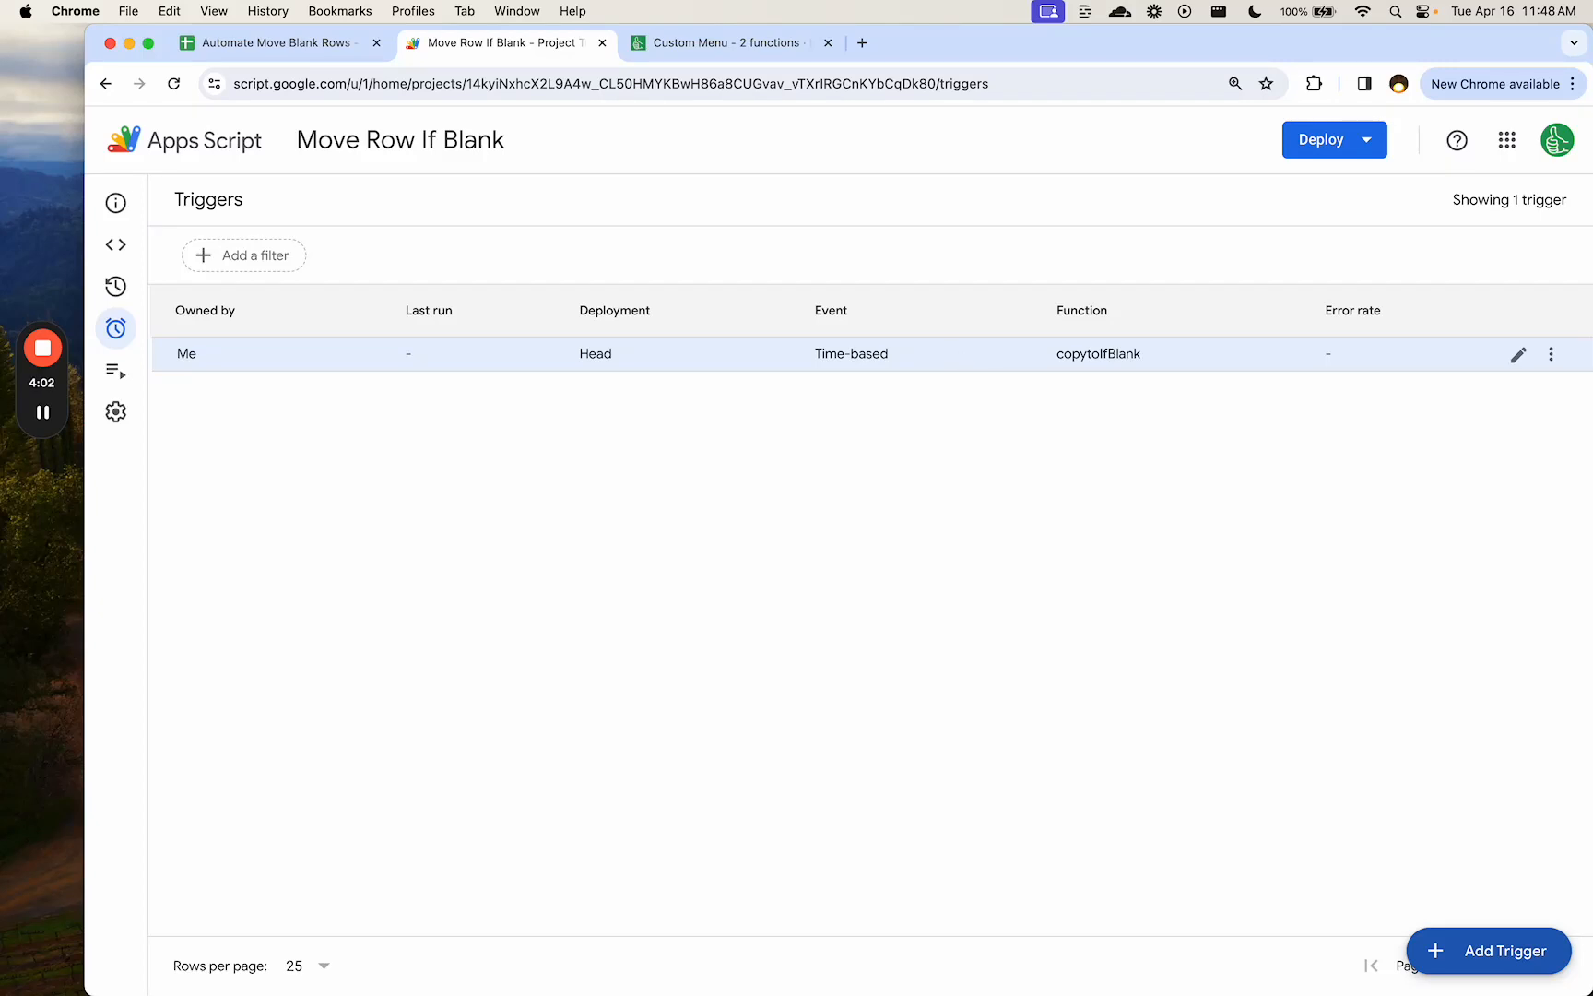
- Permanently delete the existing time-based trigger for copytoIfBlank
{"action": "left_click", "coordinate": [1551, 356]}
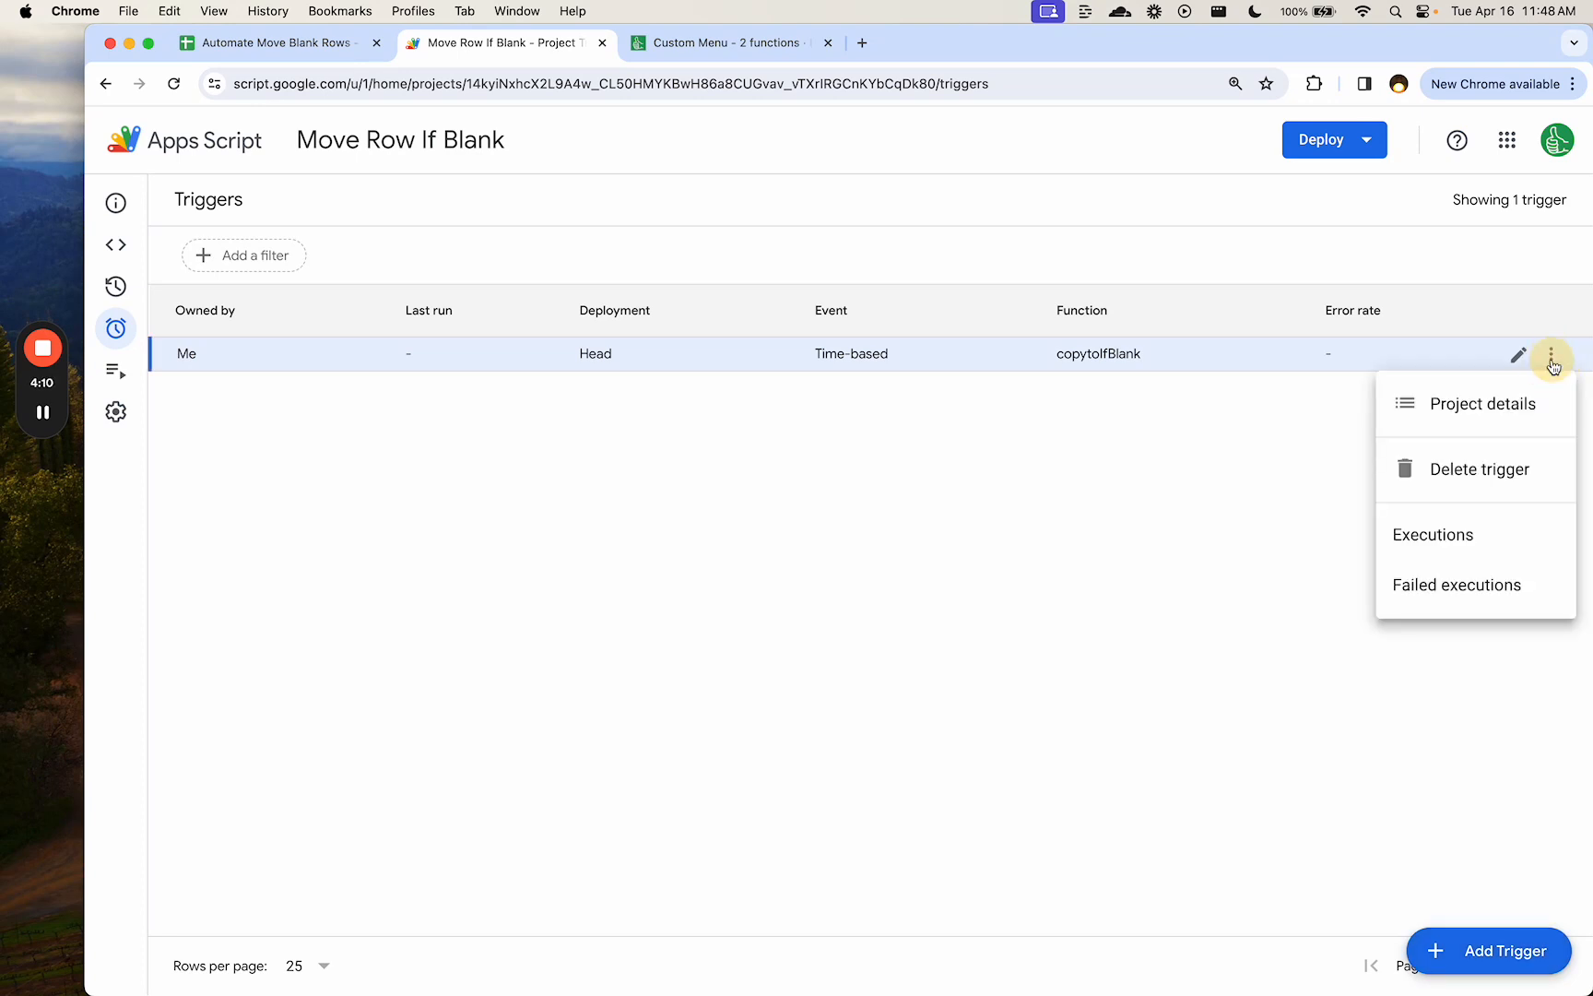
{"action": "left_click", "coordinate": [1464, 466]}
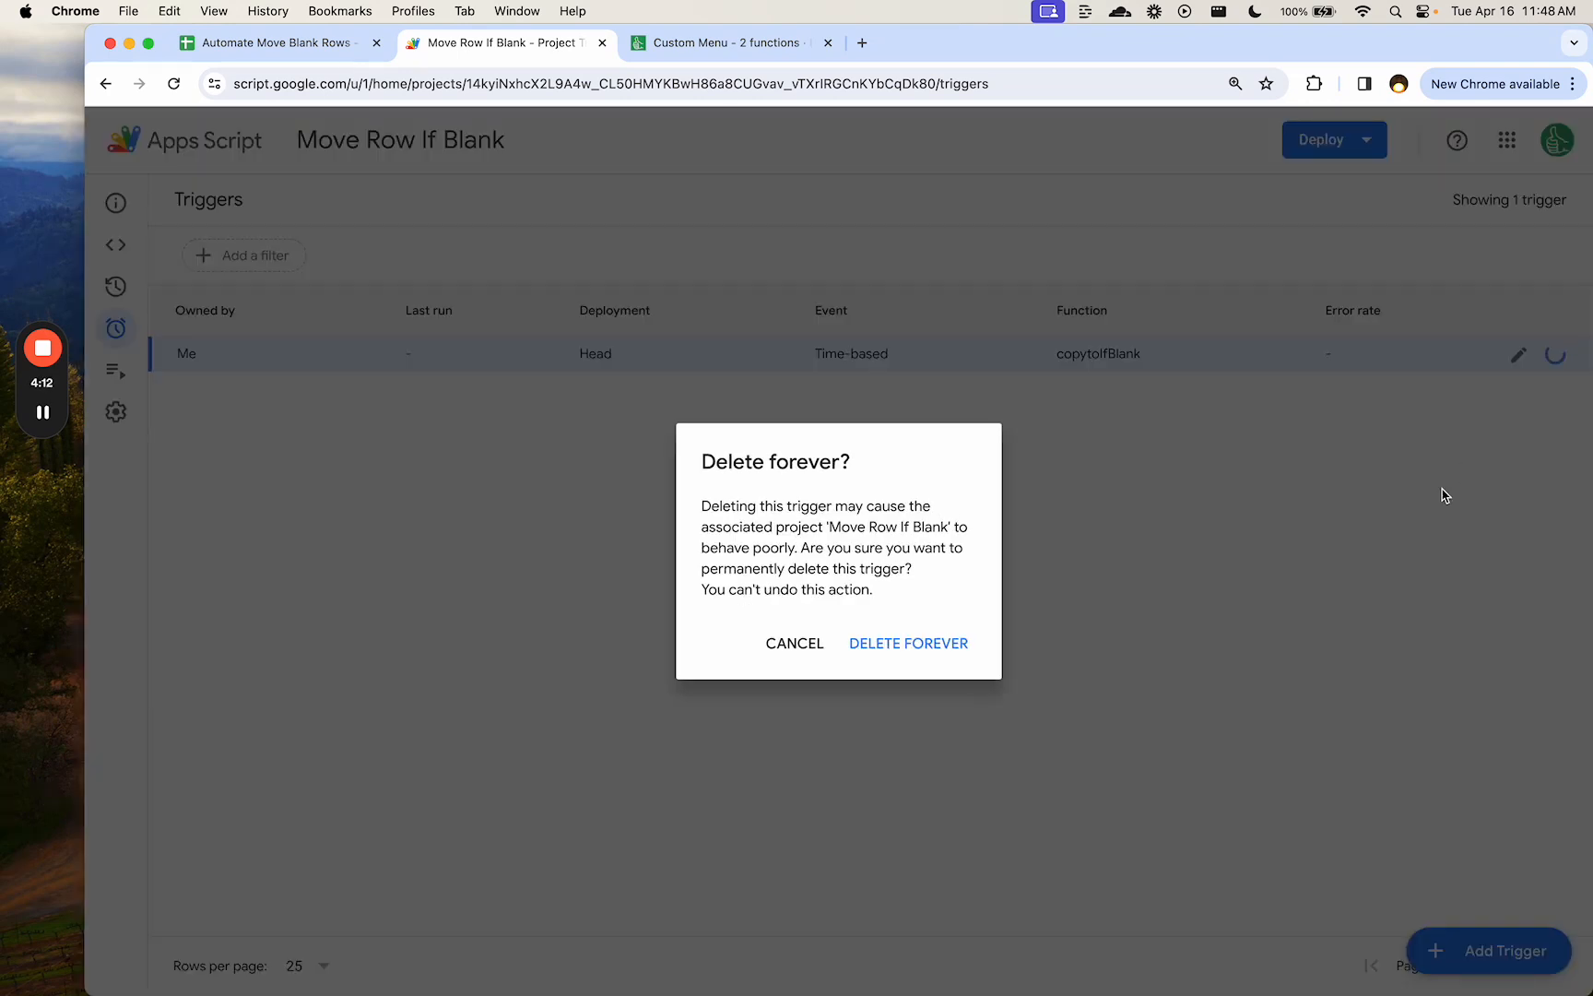
{"action": "left_click", "coordinate": [949, 643]}
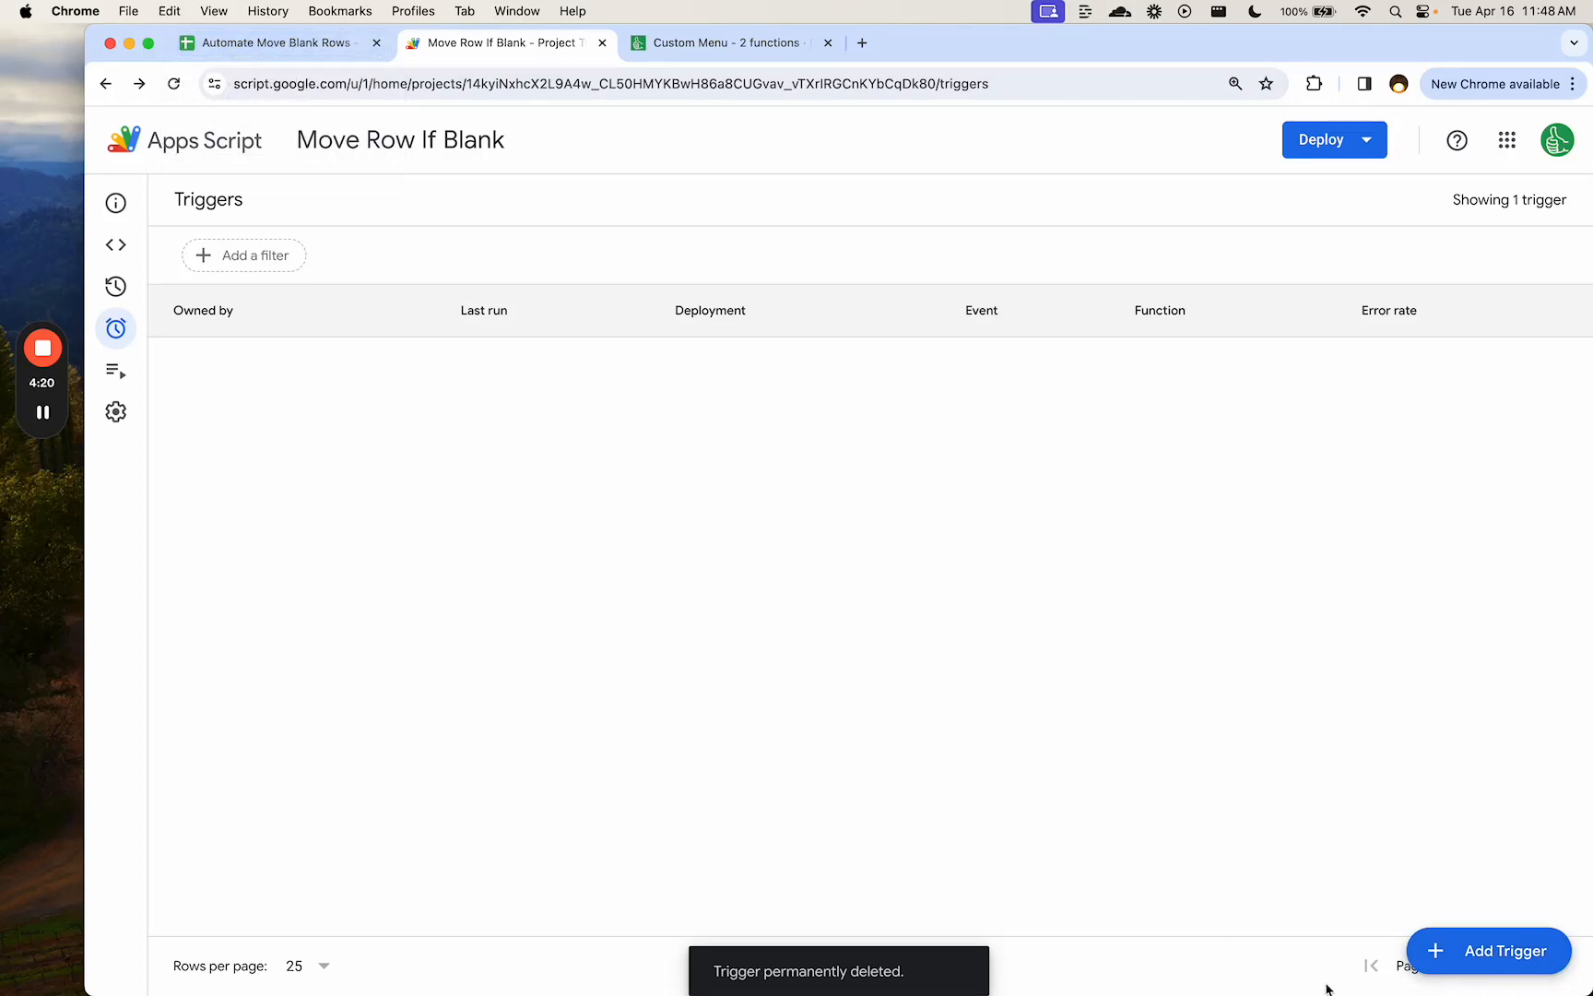
- Add a new trigger that runs copytoIfBlank with the Time-driven event source and the Week timer type
{"action": "left_click", "coordinate": [1466, 950]}
{"action": "left_click", "coordinate": [606, 408]}
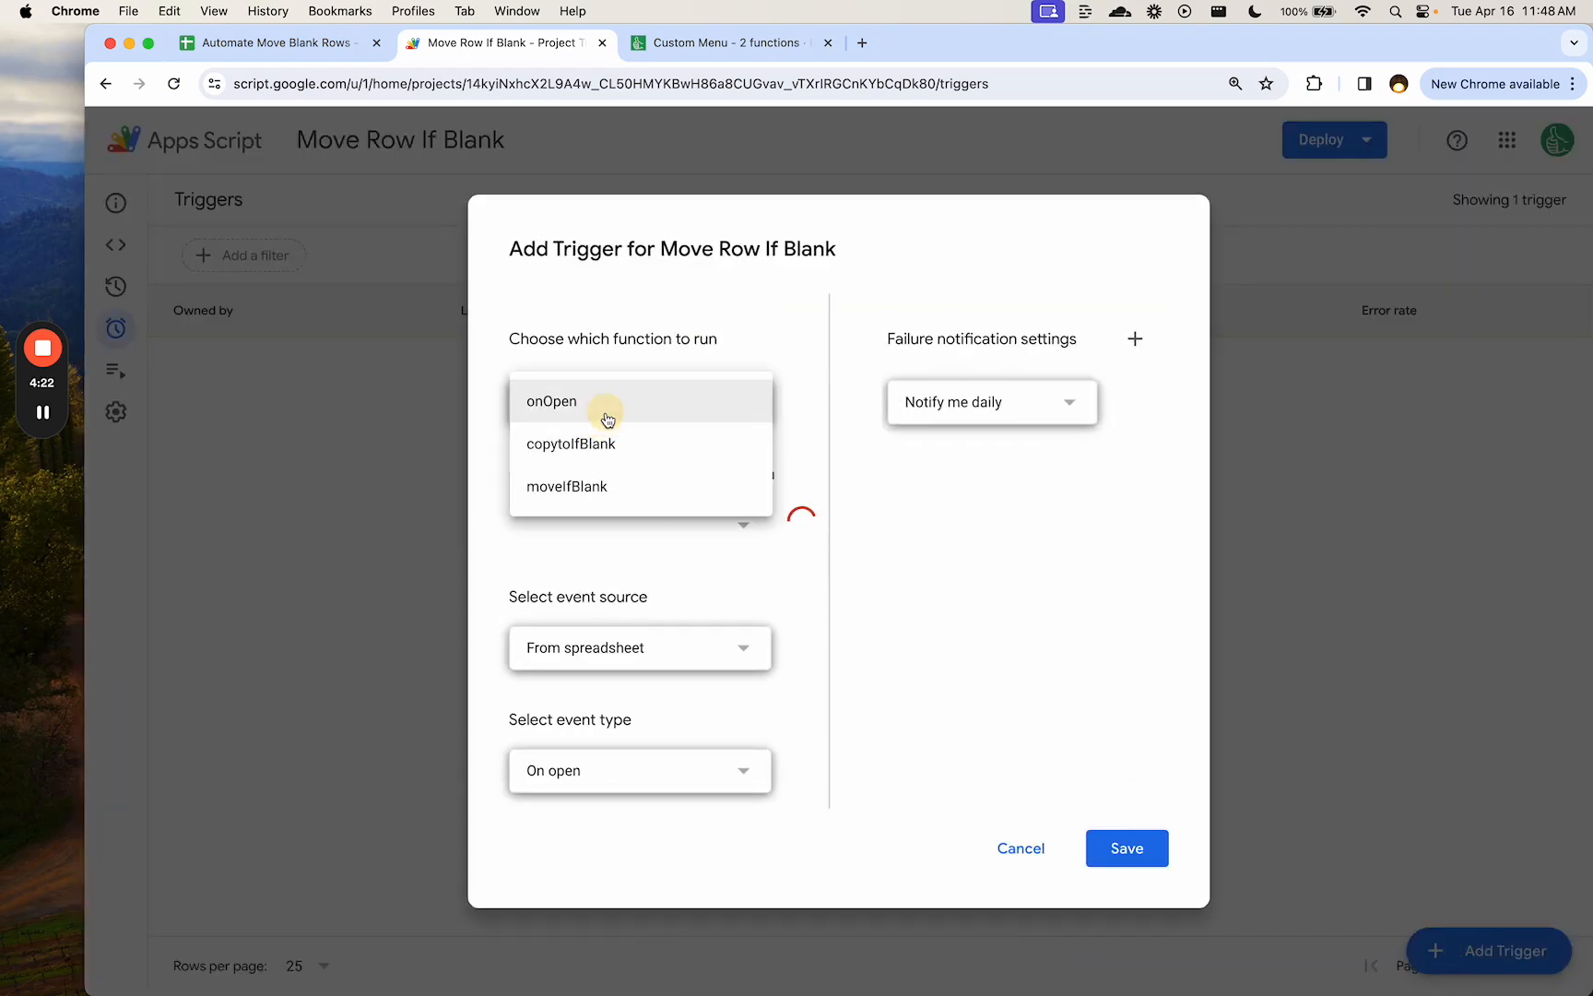
{"action": "left_click", "coordinate": [596, 444]}
{"action": "left_click", "coordinate": [600, 656]}
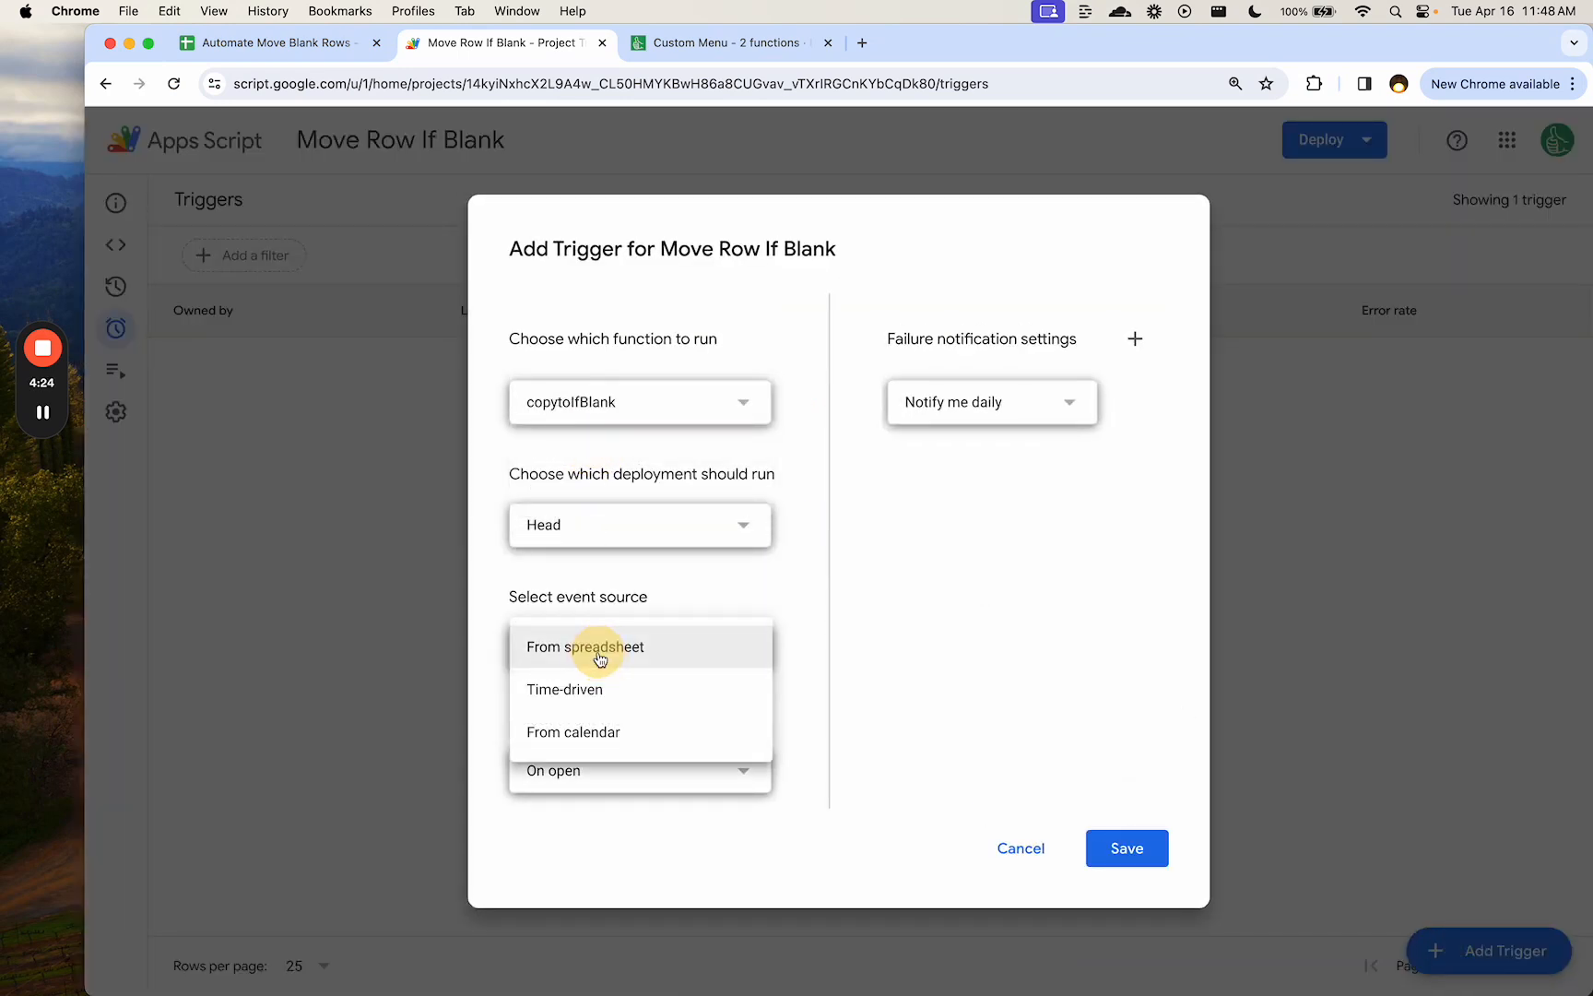
{"action": "left_click", "coordinate": [590, 698]}
{"action": "left_click", "coordinate": [604, 721]}
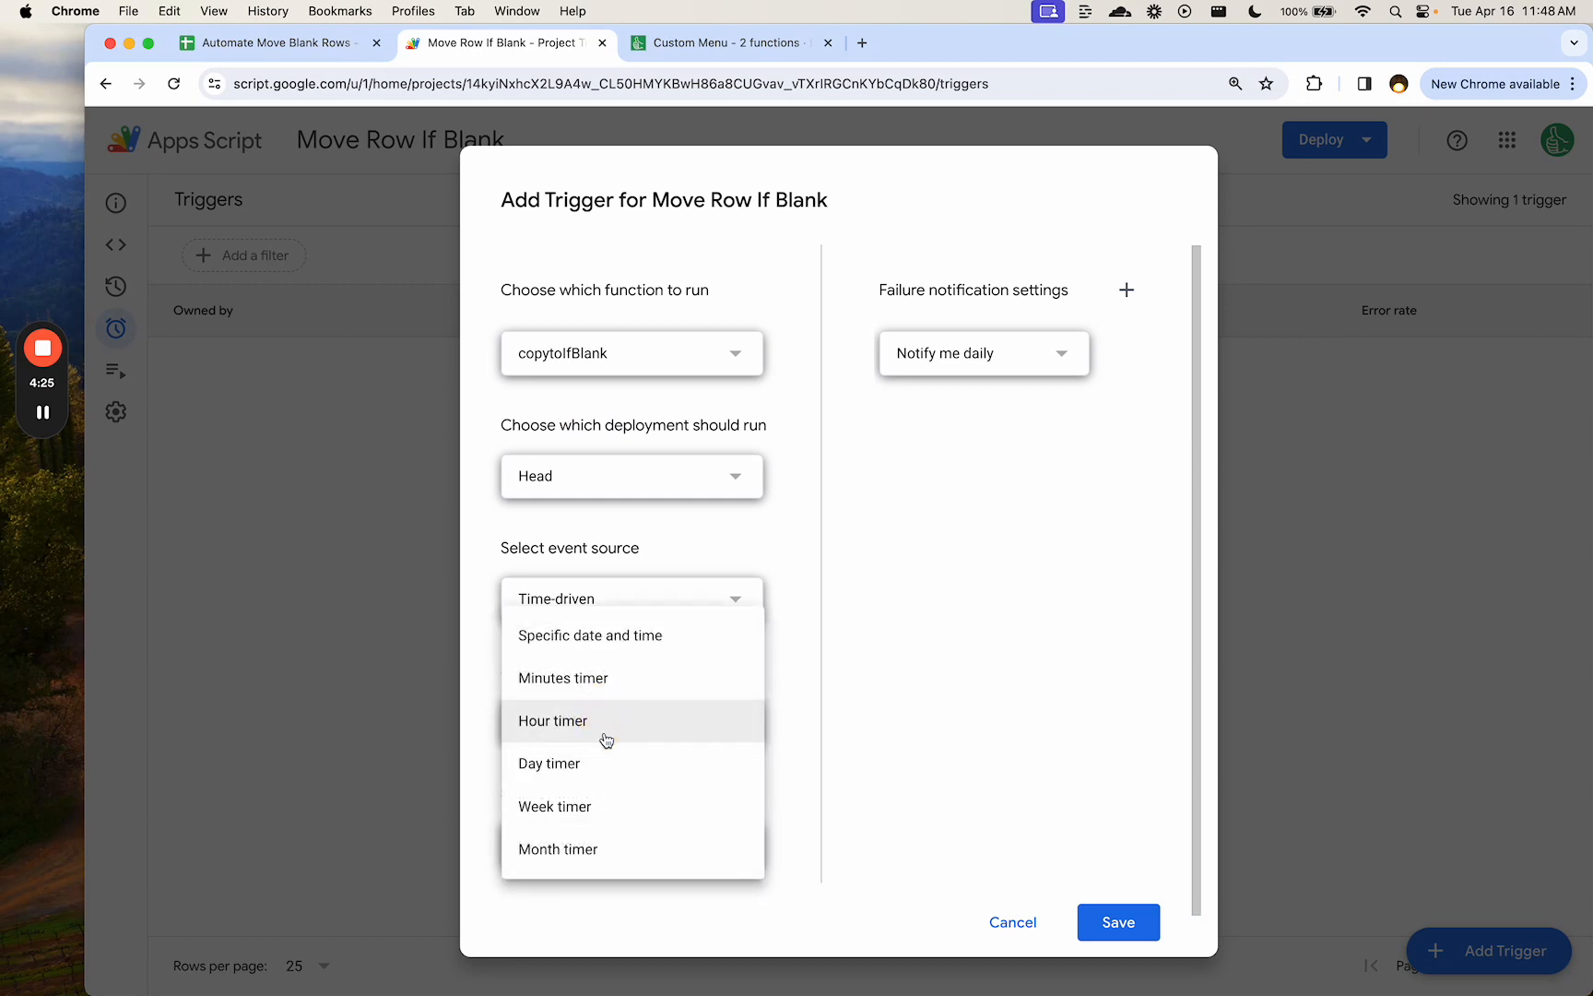
{"action": "left_click", "coordinate": [590, 806]}
- Set the weekly trigger to Every Saturday, 4am to 5am
{"action": "scroll", "coordinate": [664, 783], "scroll_direction": "down", "scroll_amount": 3}
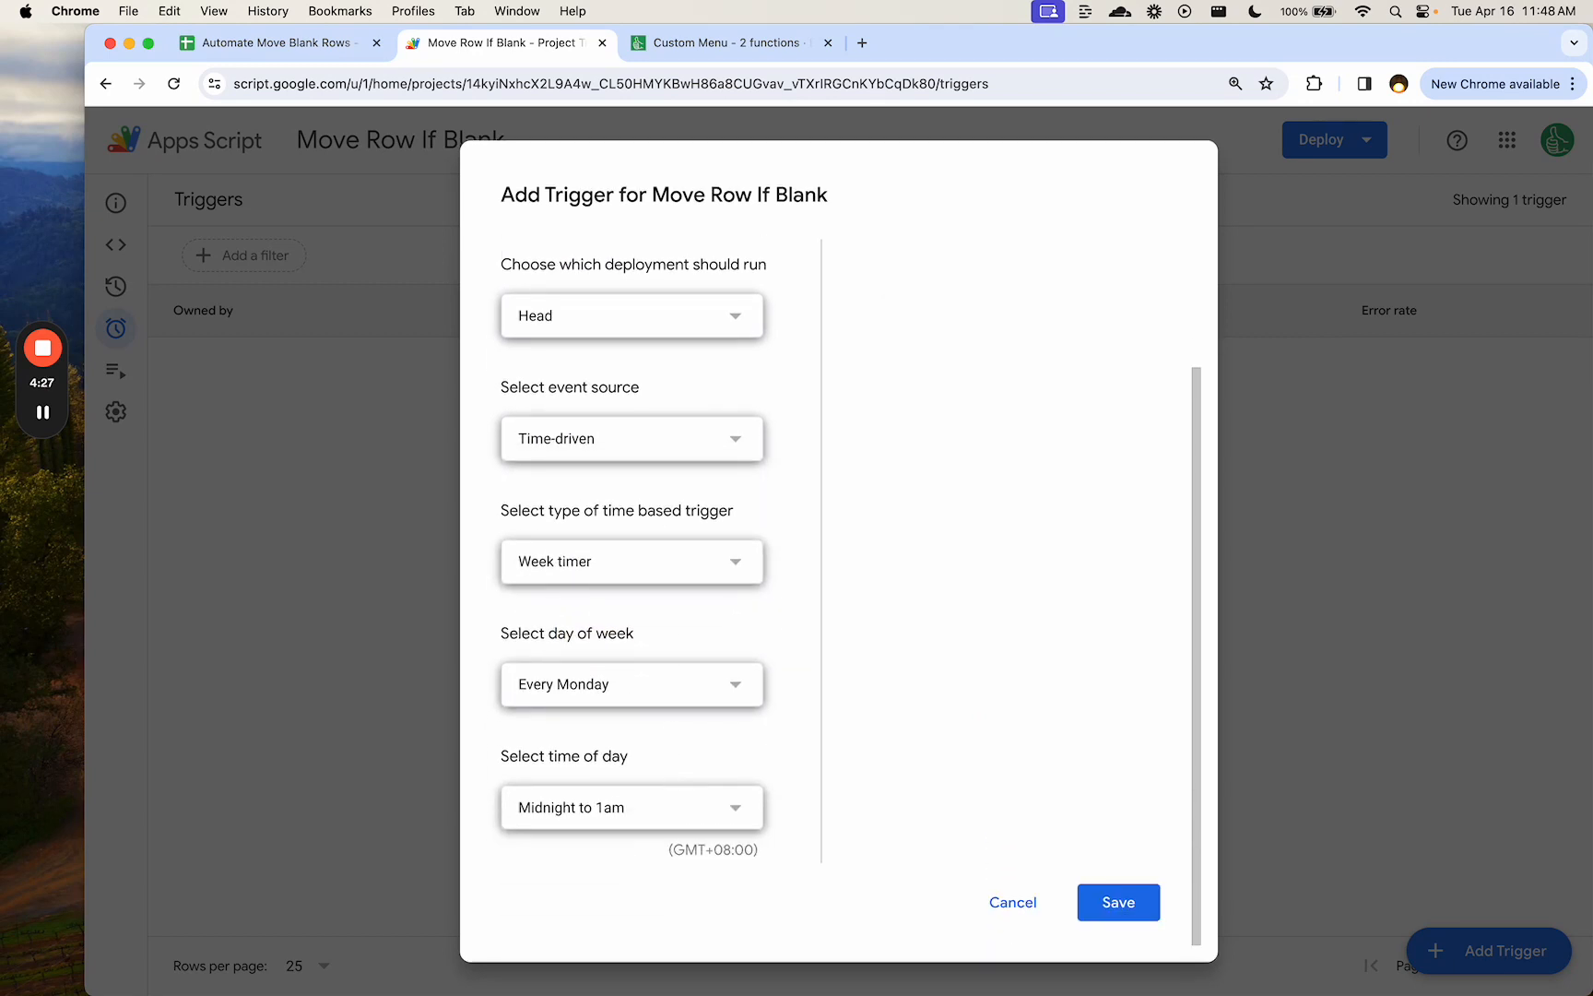
{"action": "left_click", "coordinate": [677, 668]}
{"action": "left_click", "coordinate": [581, 901]}
{"action": "left_click", "coordinate": [608, 827]}
{"action": "left_click", "coordinate": [619, 323]}
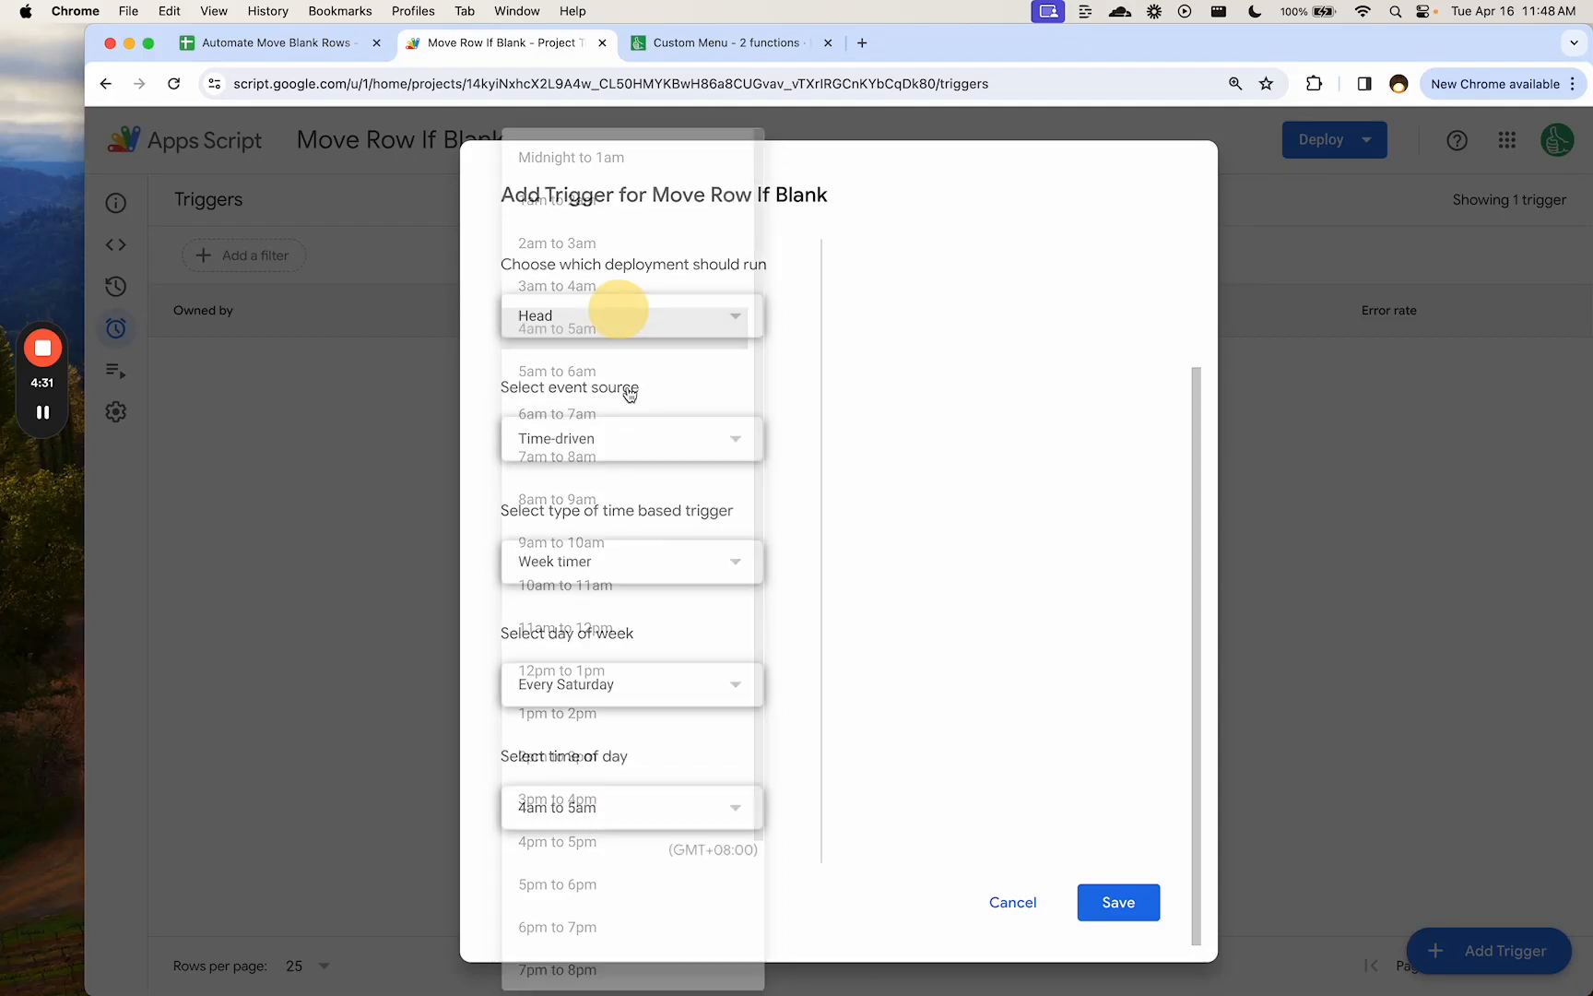
- Set the weekly trigger to Every Monday, 3am to 4am, and save it
{"action": "left_click", "coordinate": [636, 684]}
{"action": "left_click", "coordinate": [604, 491]}
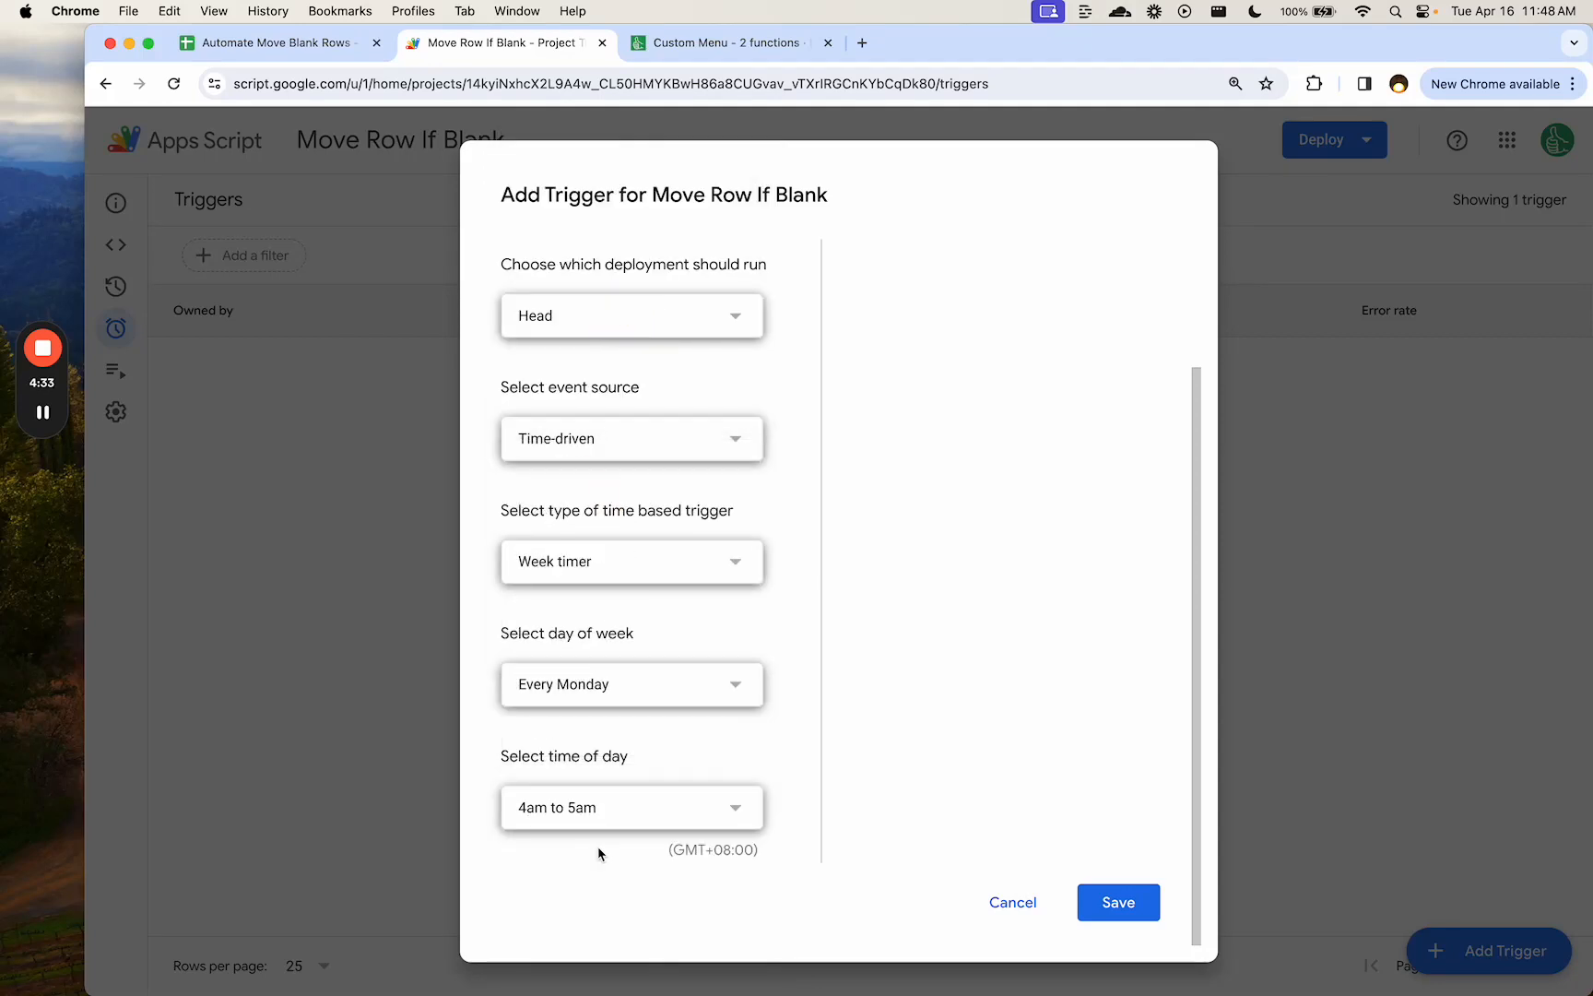
{"action": "left_click", "coordinate": [622, 811]}
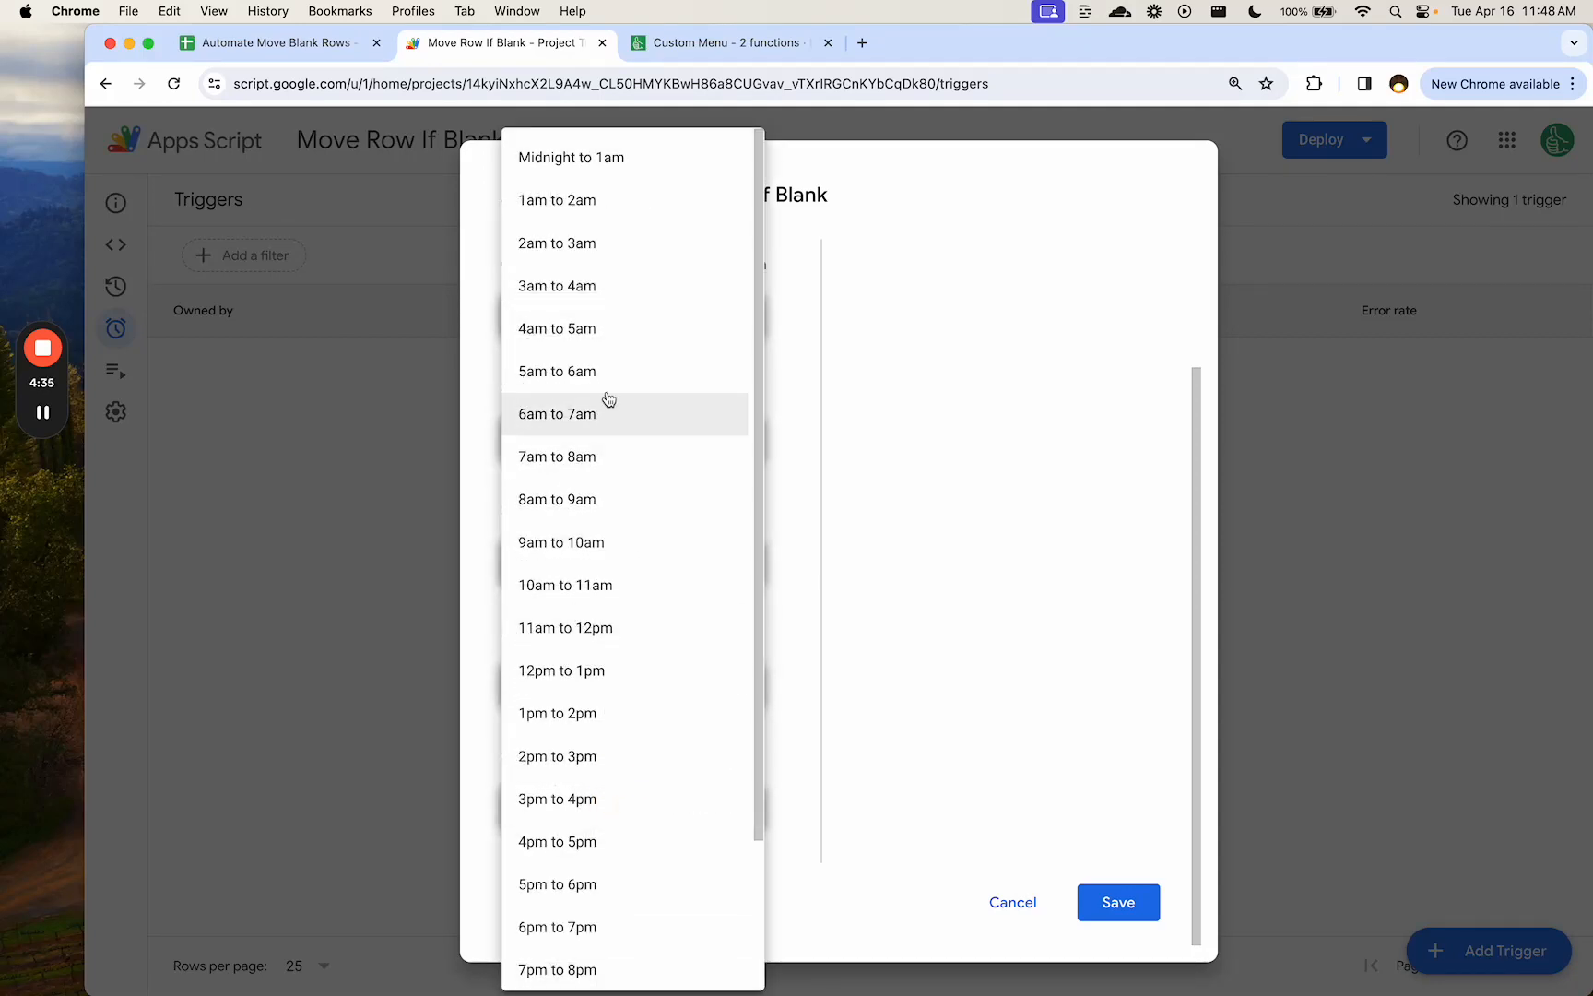
{"action": "left_click", "coordinate": [586, 301]}
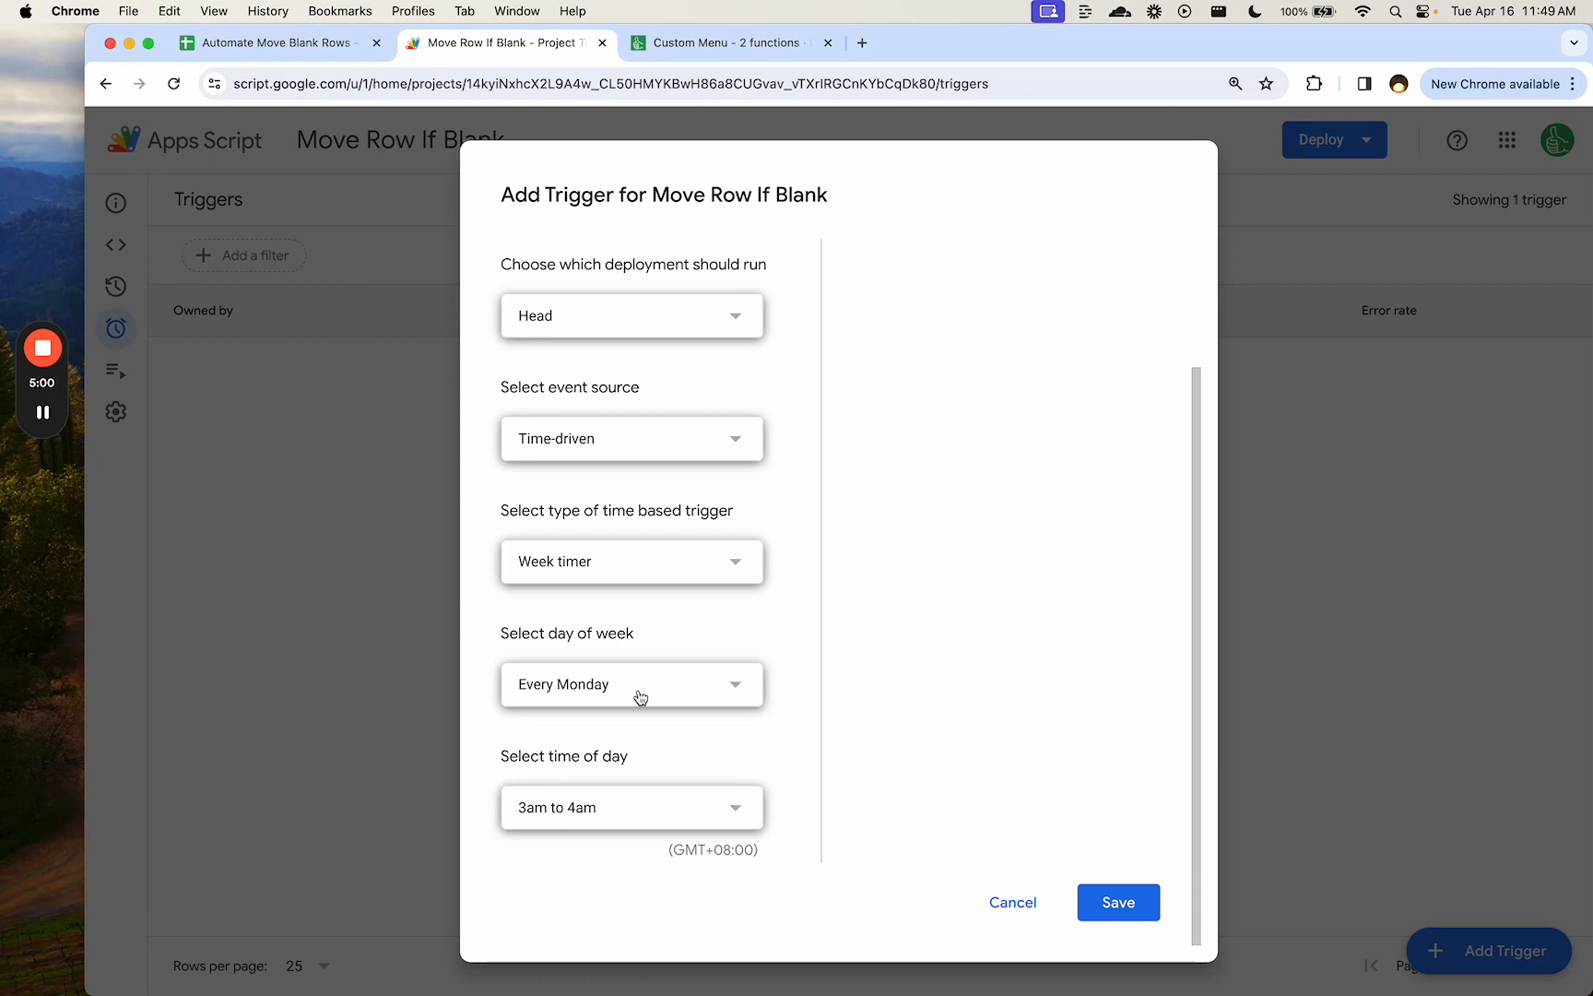
{"action": "left_click", "coordinate": [1102, 901]}
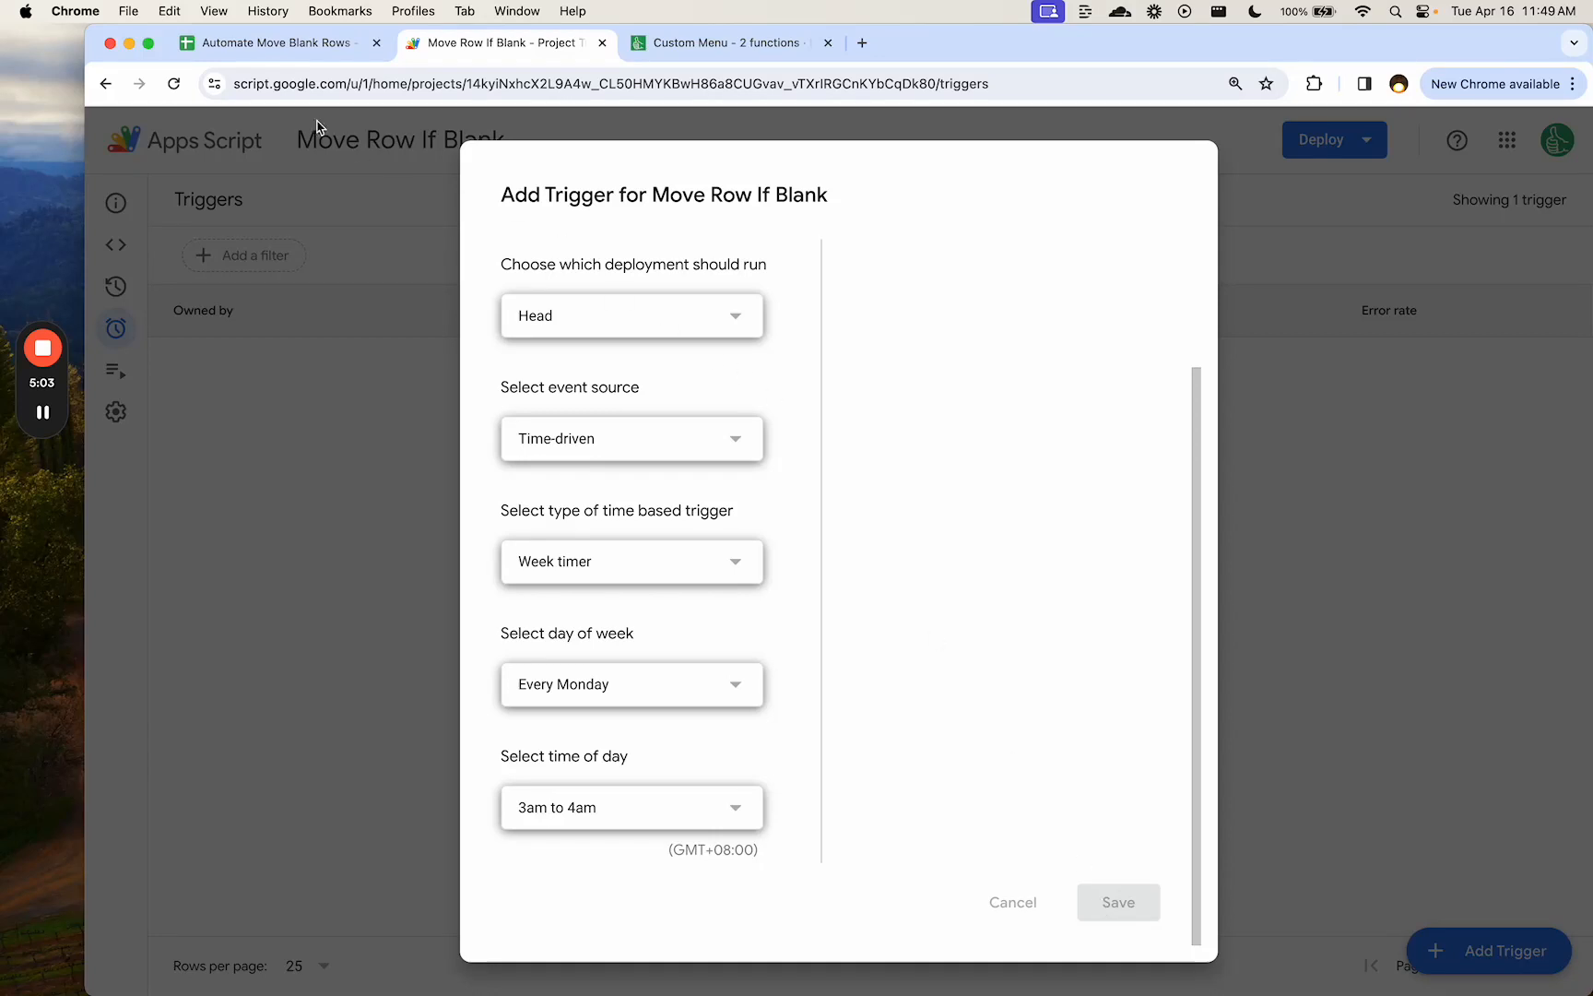
- Review the Automation Menu in the spreadsheet, and the onOpen and copytoIfBlank functions in the Apps Script code
{"action": "left_click", "coordinate": [303, 44]}
{"action": "left_click", "coordinate": [813, 171]}
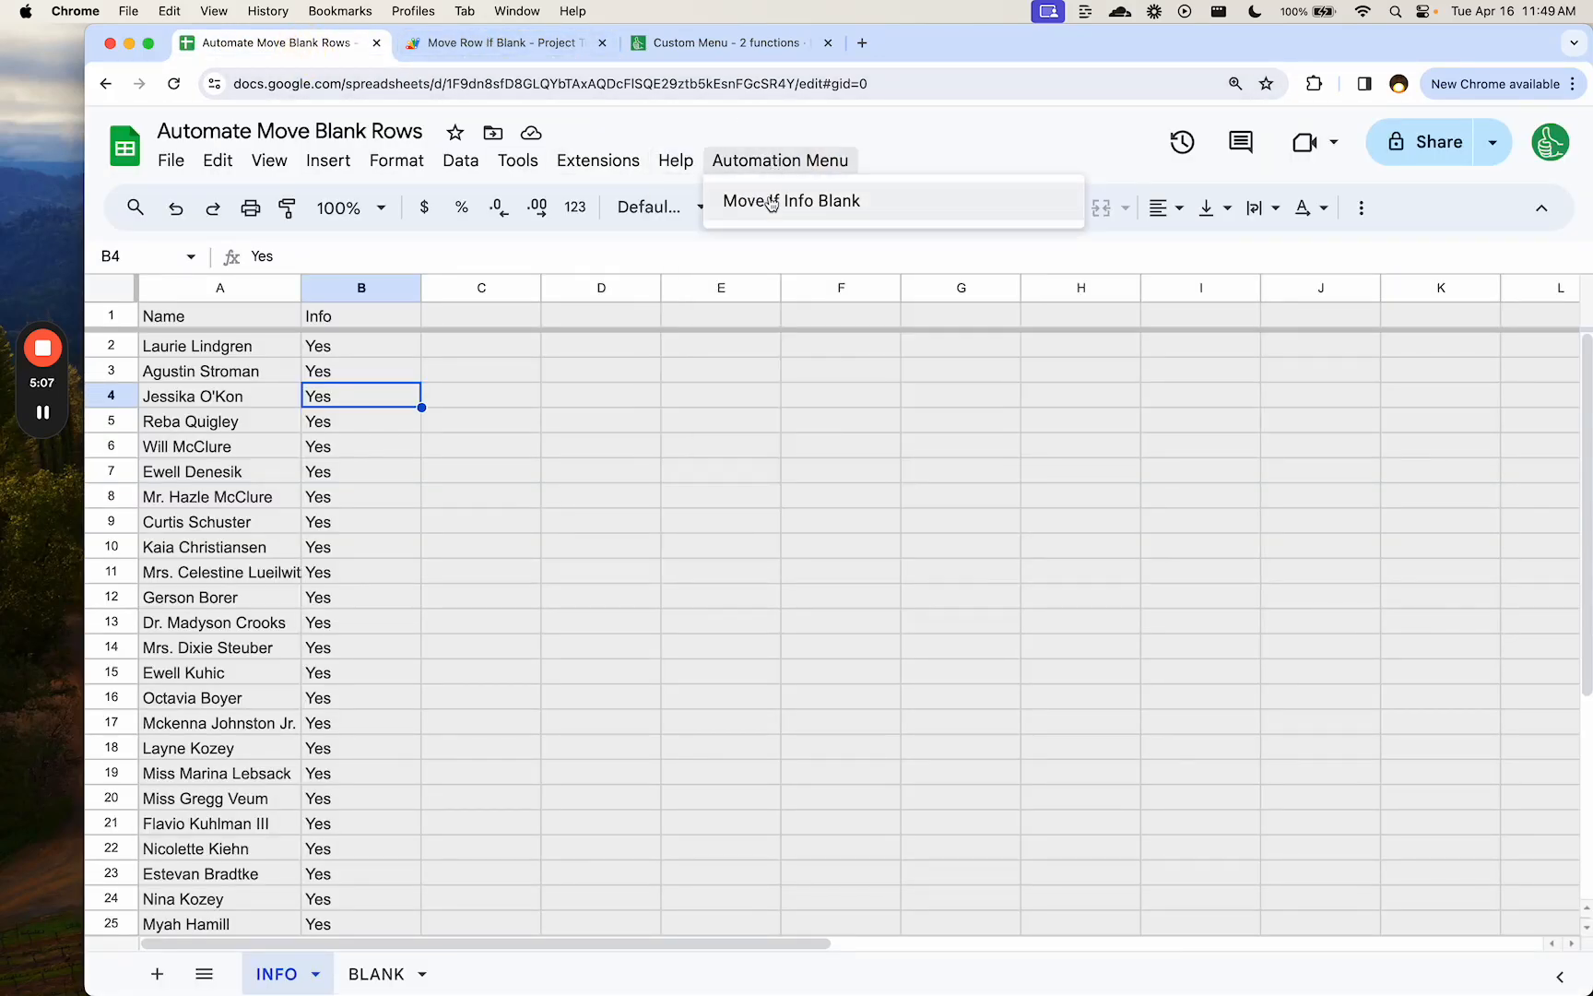
{"action": "left_click", "coordinate": [507, 44]}
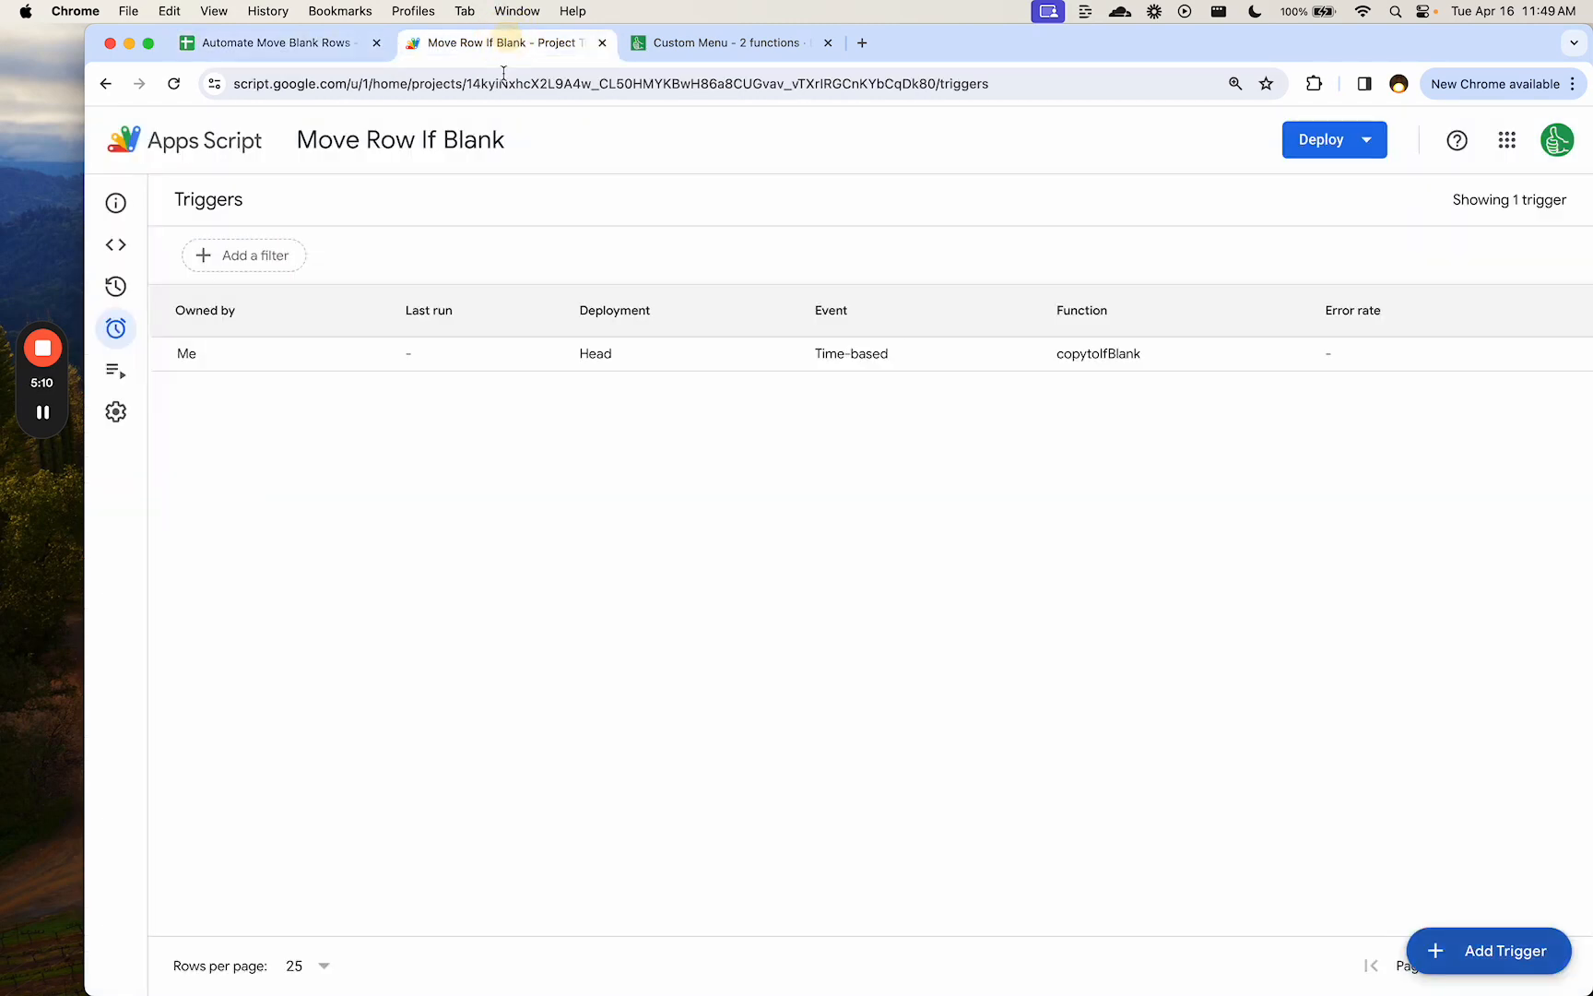
{"action": "left_click", "coordinate": [133, 244]}
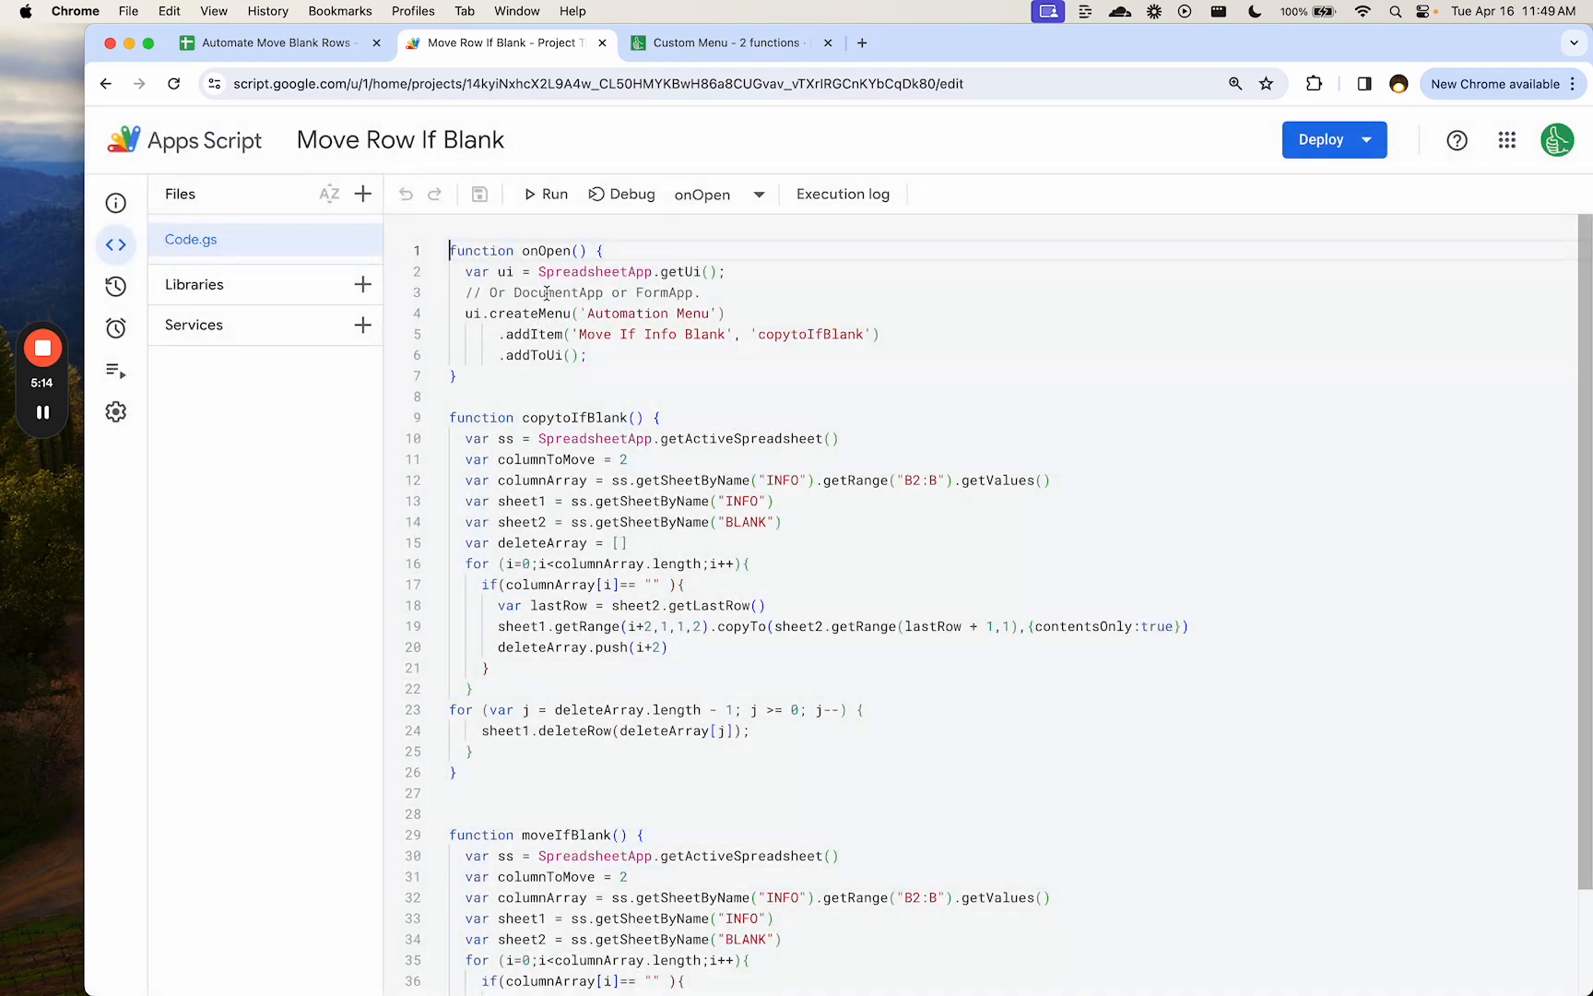
{"action": "left_click", "coordinate": [579, 292]}
{"action": "left_click_drag", "start_coordinate": [503, 369], "coordinate": [441, 245]}
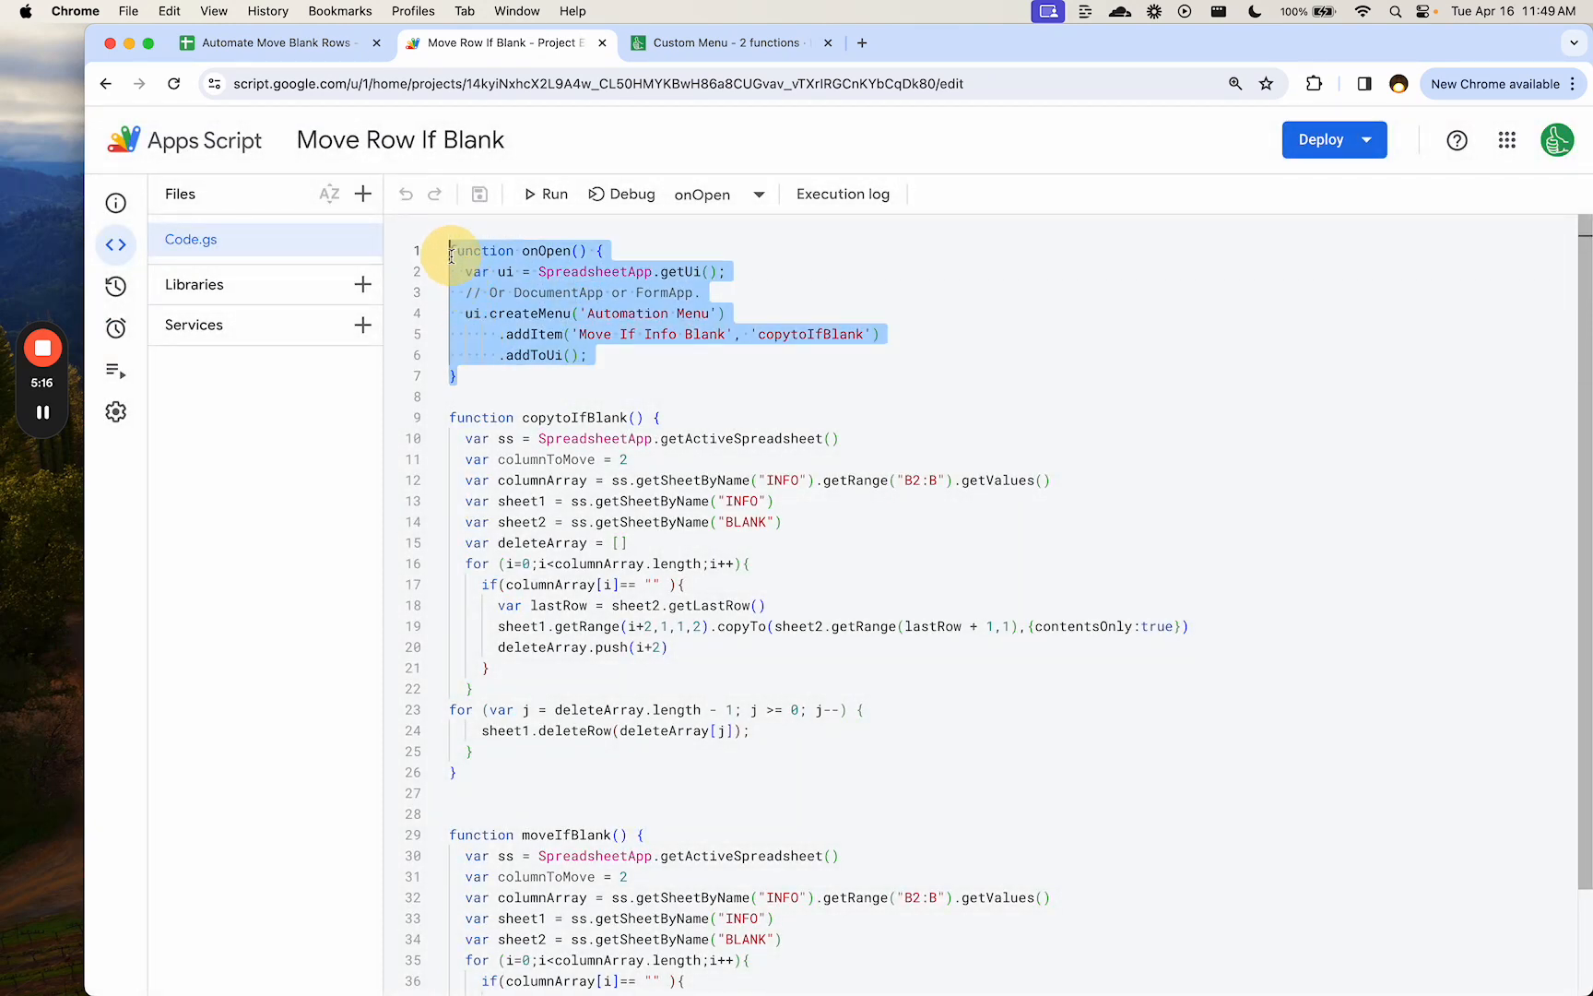
{"action": "left_click_drag", "start_coordinate": [465, 416], "coordinate": [687, 585]}
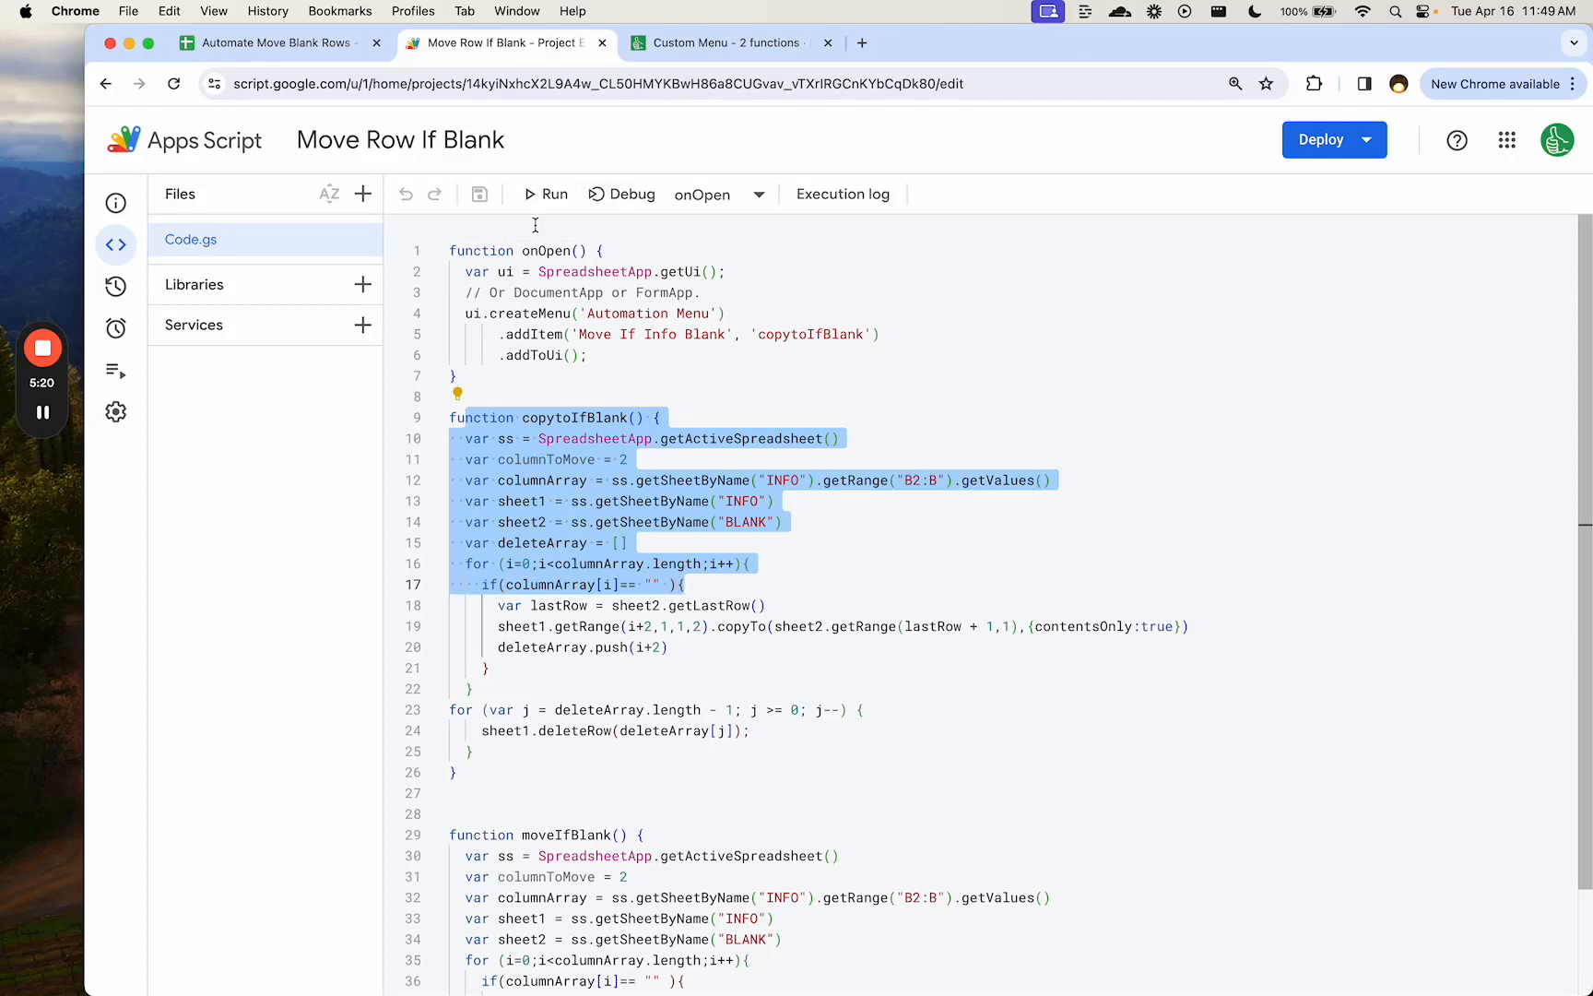
- Run the copytoIfBlank function from the script editor and check its execution log
{"action": "left_click", "coordinate": [708, 197]}
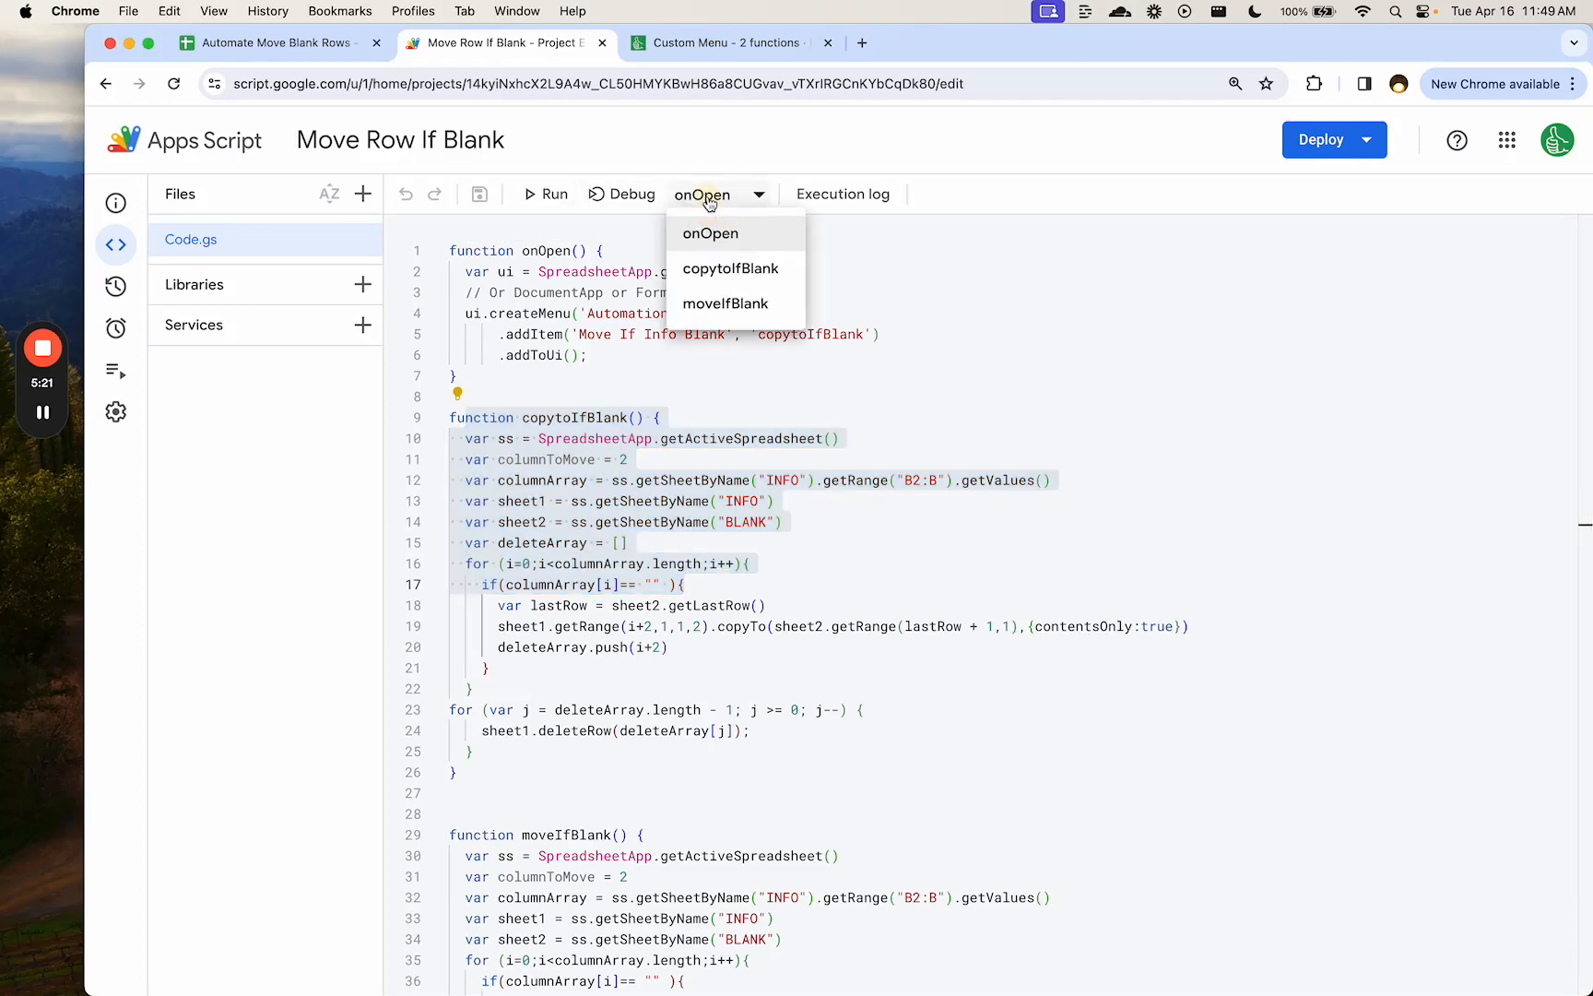
{"action": "left_click", "coordinate": [715, 267]}
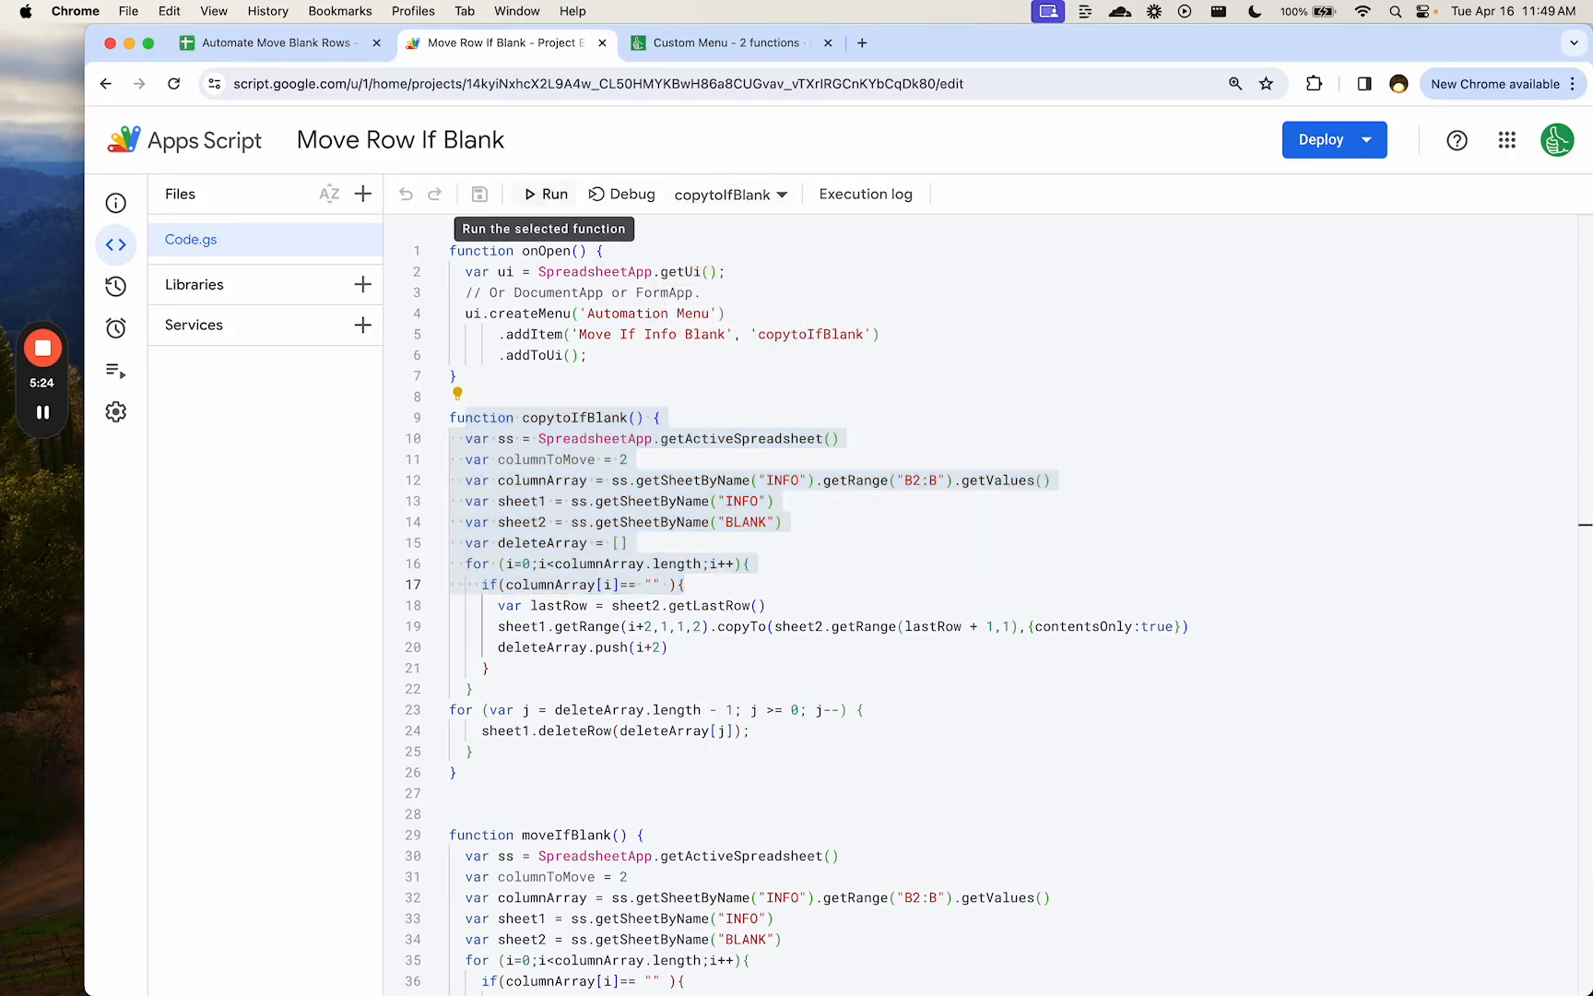
{"action": "left_click", "coordinate": [545, 195]}
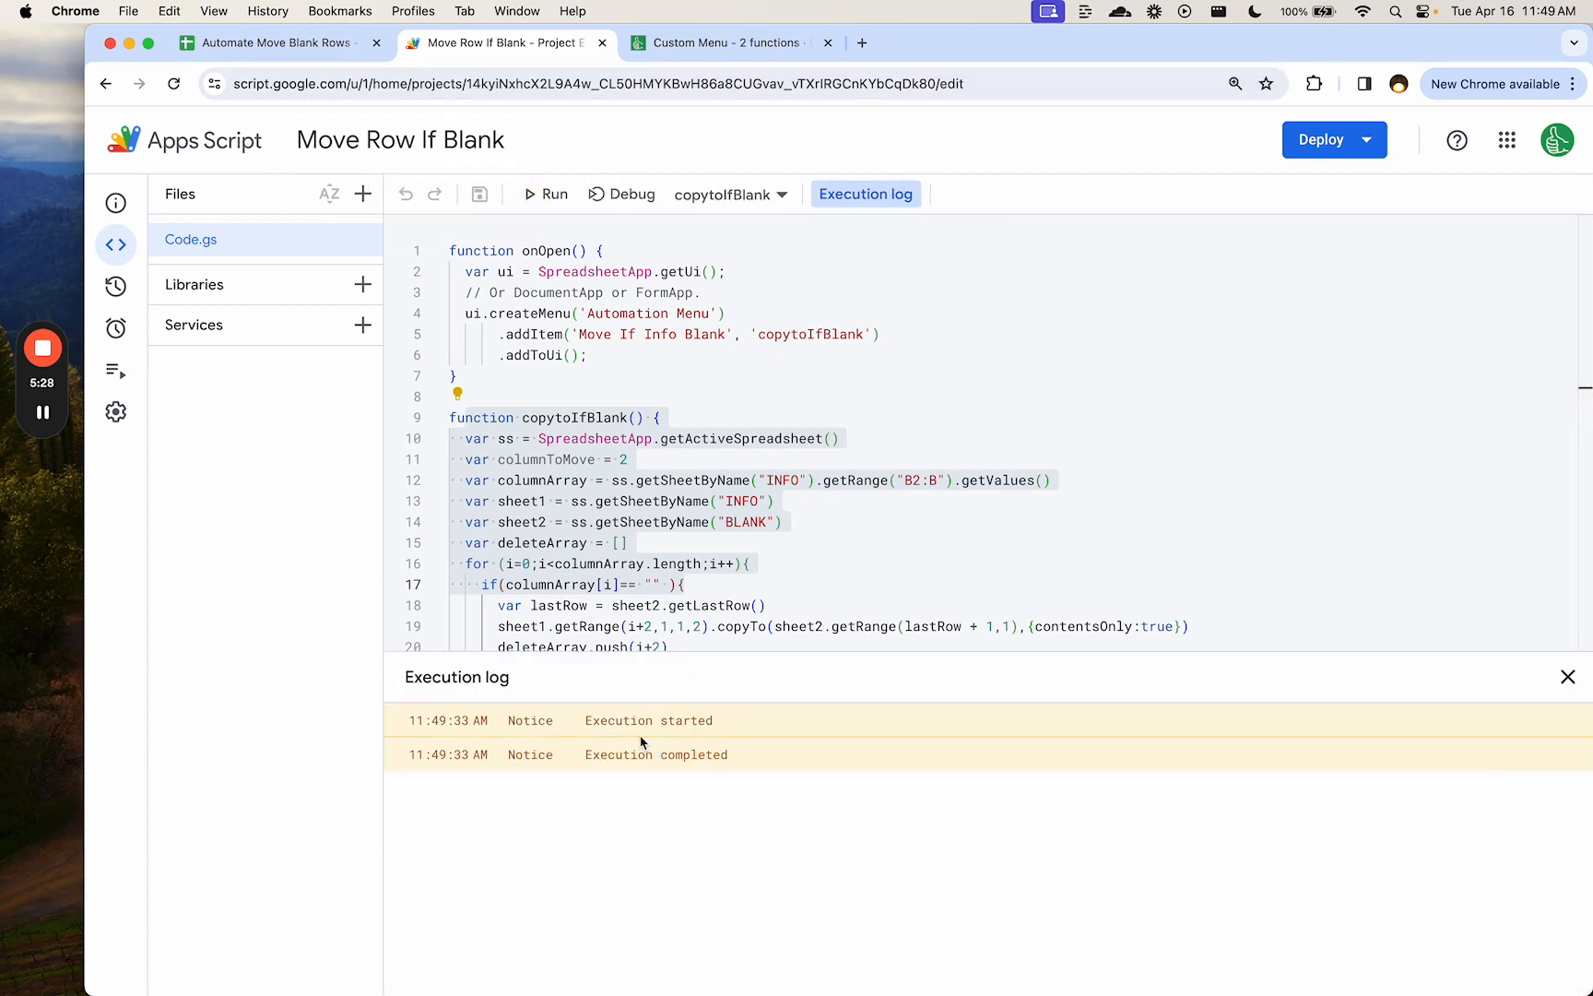
{"action": "left_click_drag", "start_coordinate": [550, 721], "coordinate": [819, 833]}
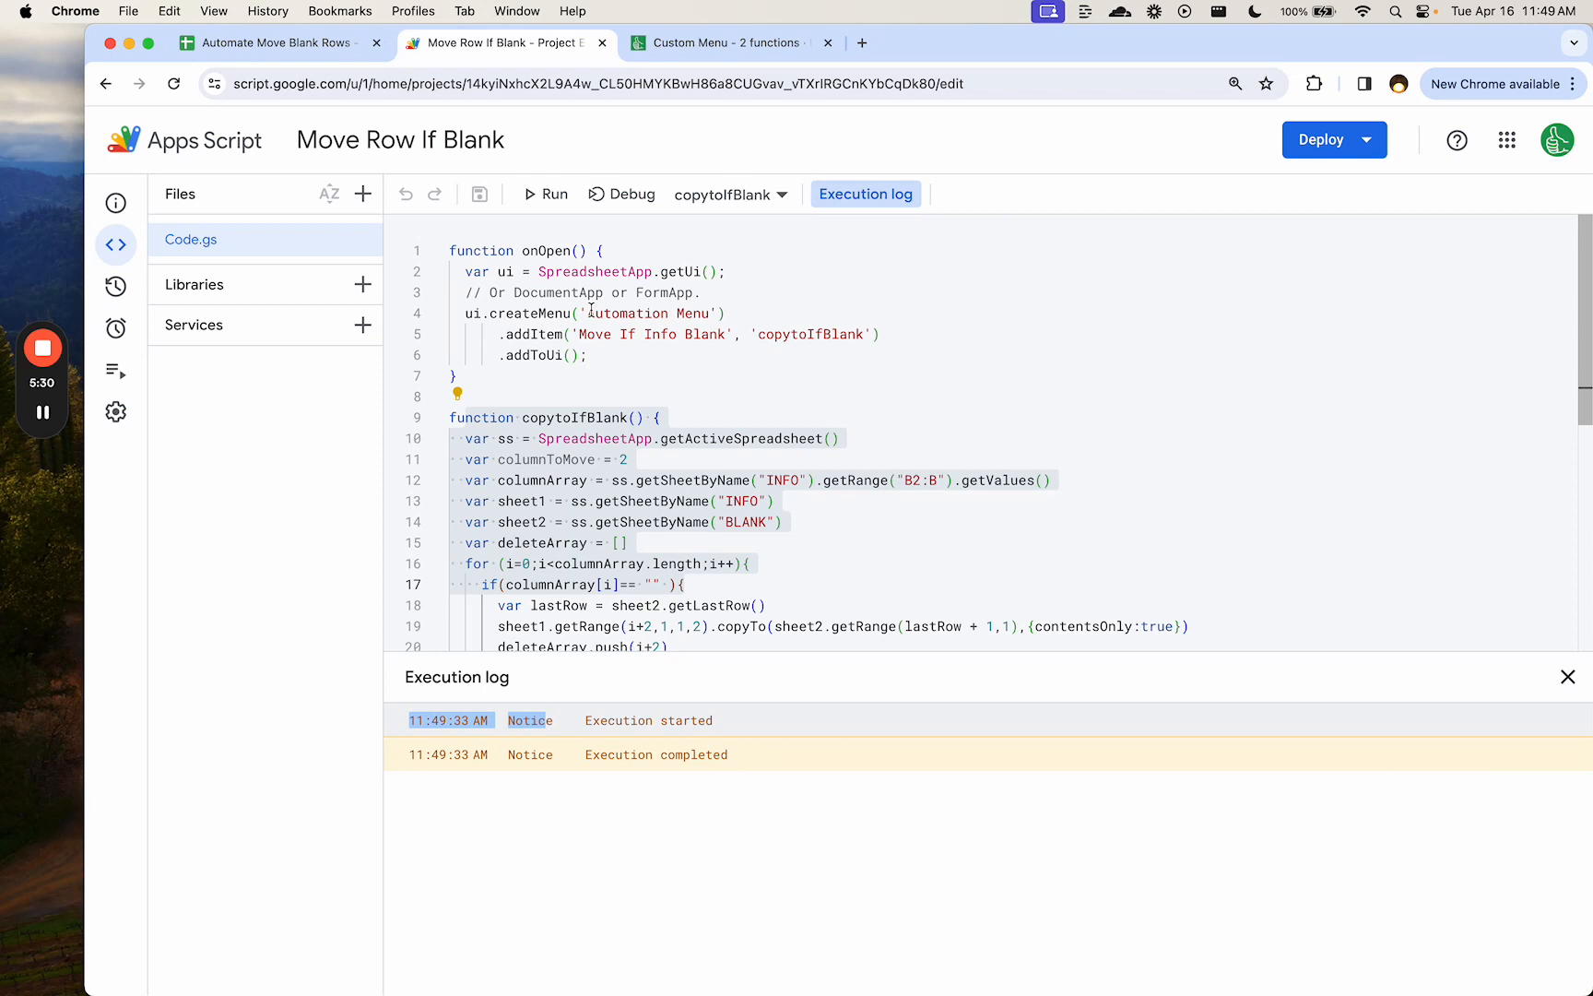
{"action": "left_click", "coordinate": [557, 355]}
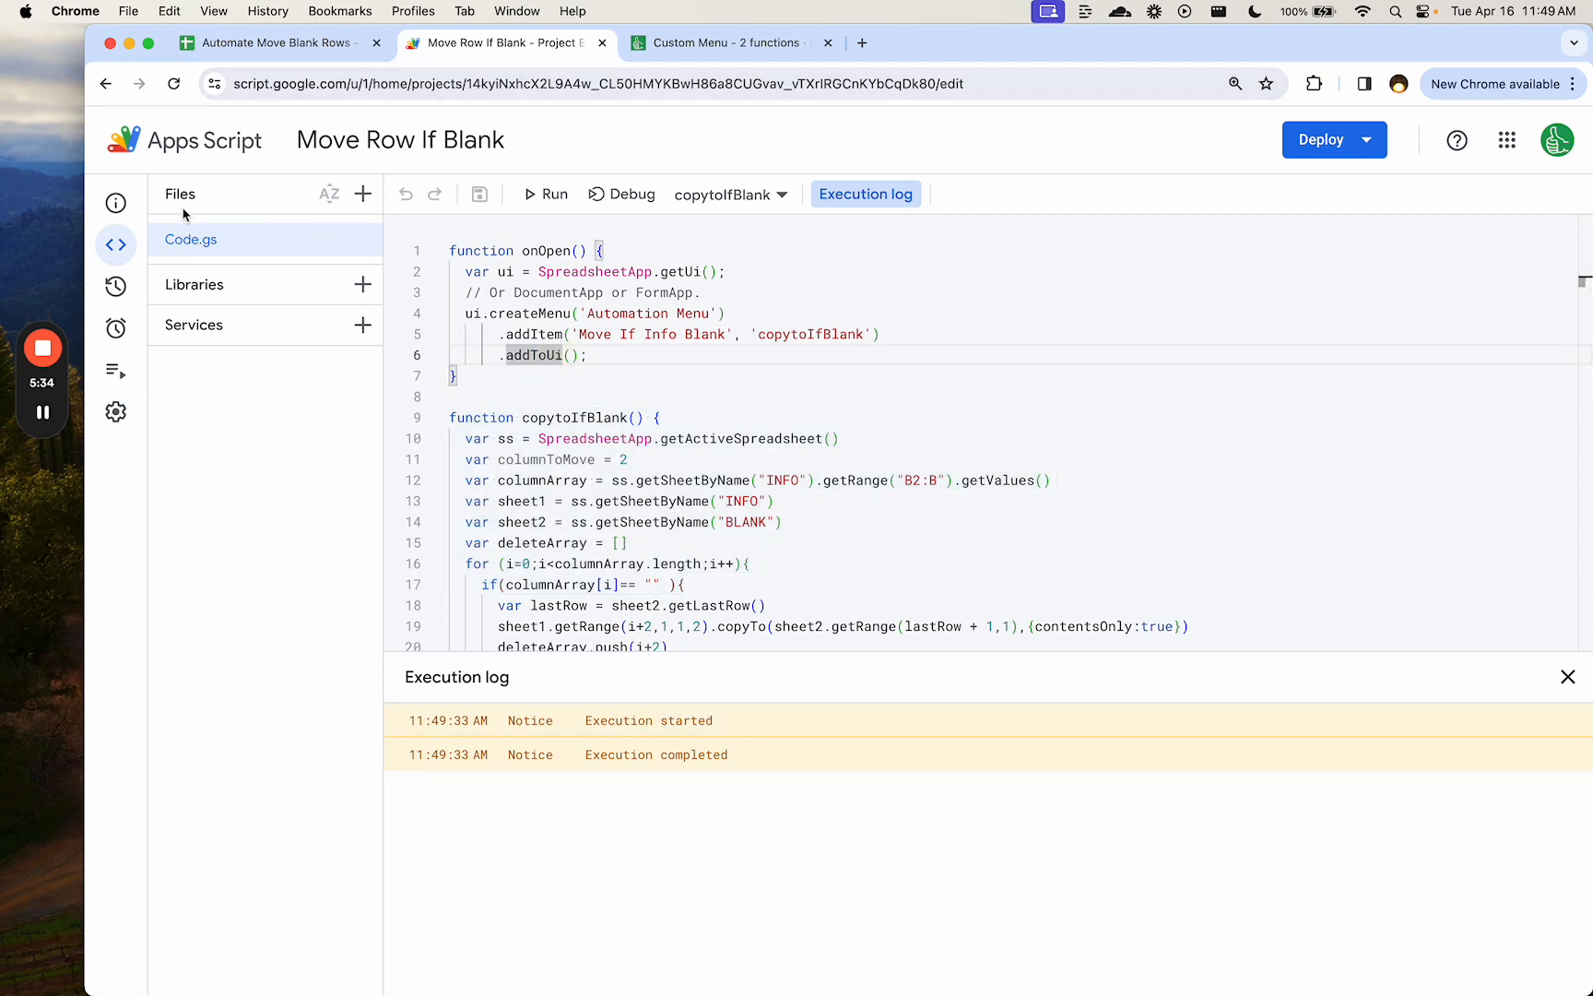
- Switch back to the Automate Move Blank Rows spreadsheet and check the INFO sheet
{"action": "left_click", "coordinate": [291, 53]}
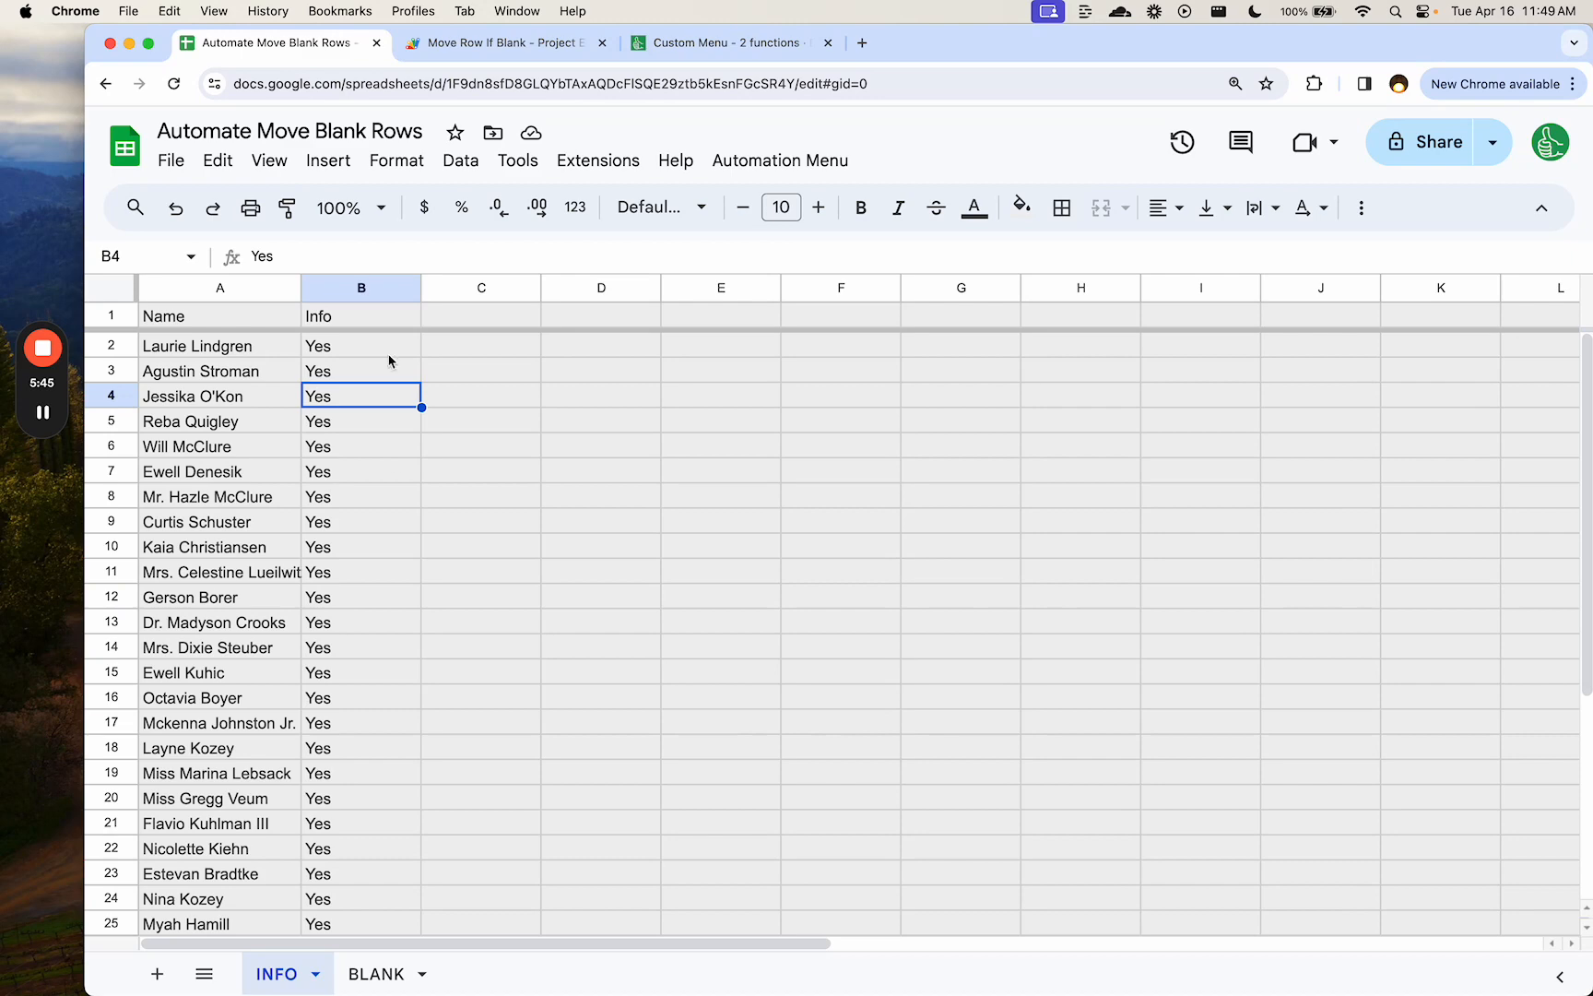
{"action": "mouse_move", "coordinate": [47, 350]}
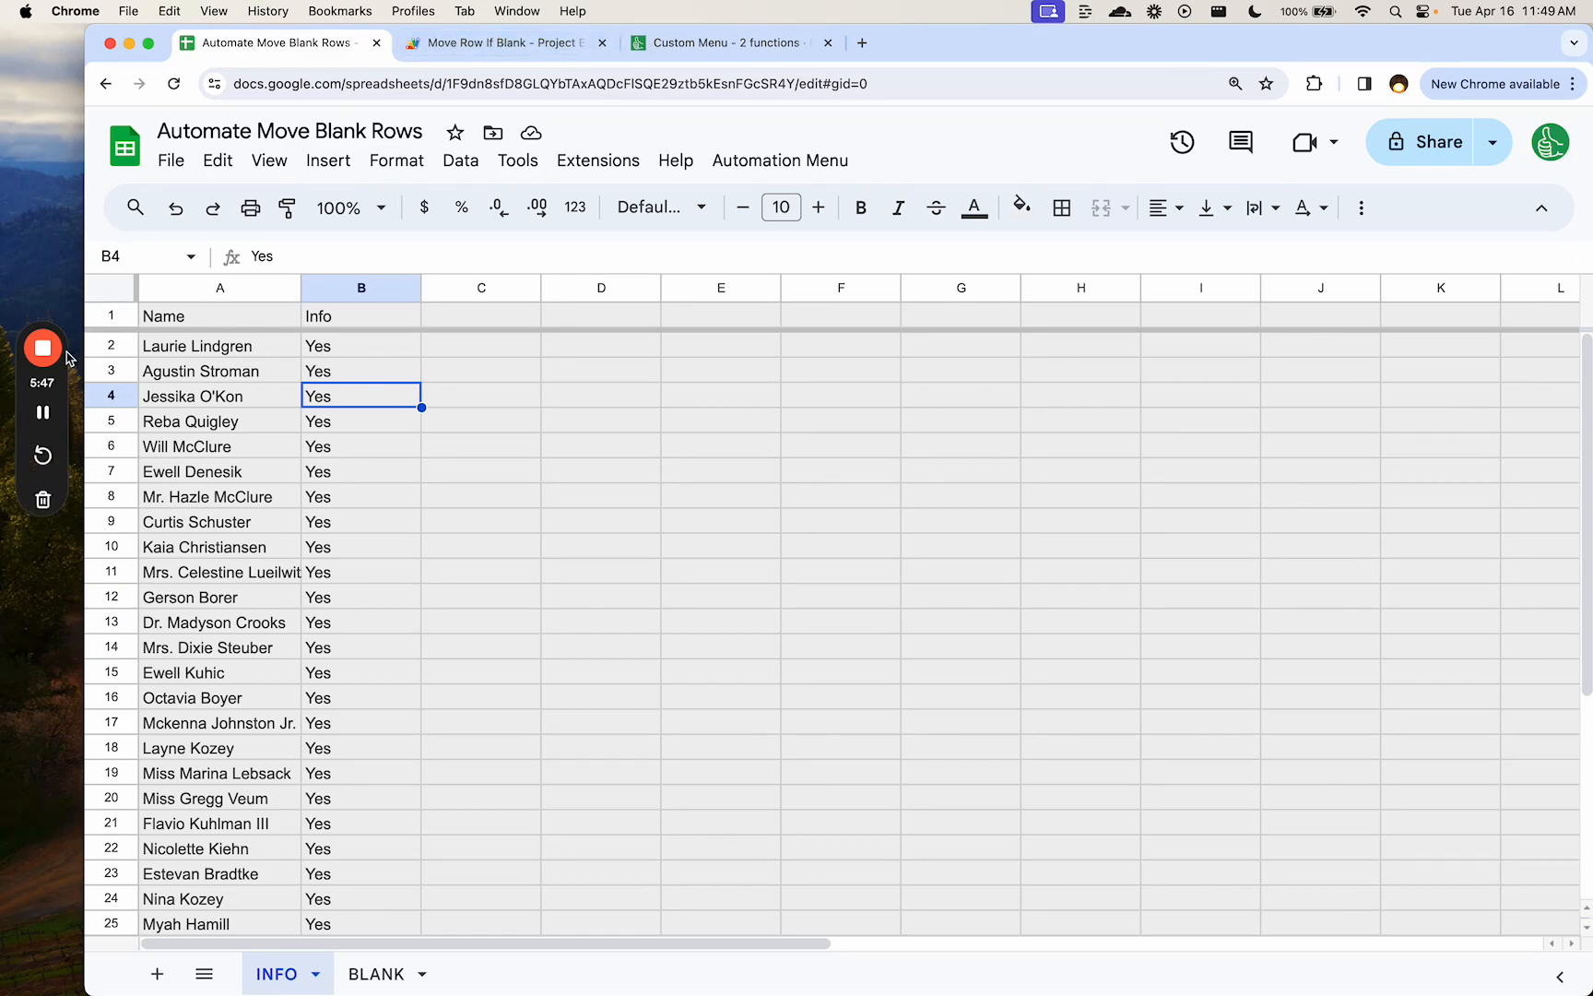